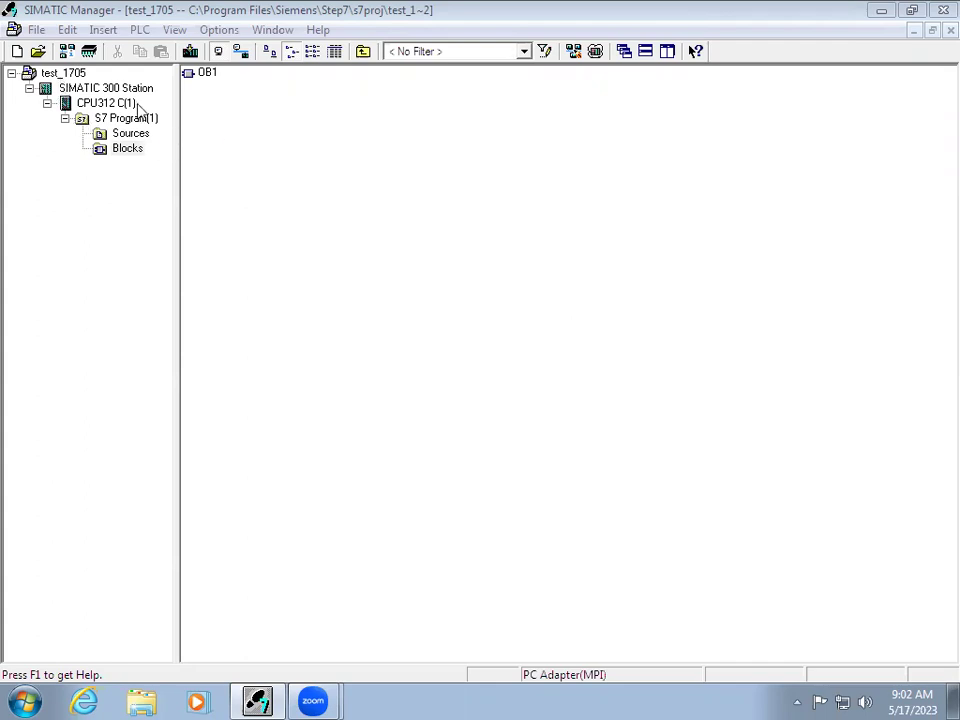
Open the SIMATIC 300 Station's hardware configuration and enlarge the station window to show both the rack and the module table.
{"action": "left_click", "coordinate": [50, 73]}
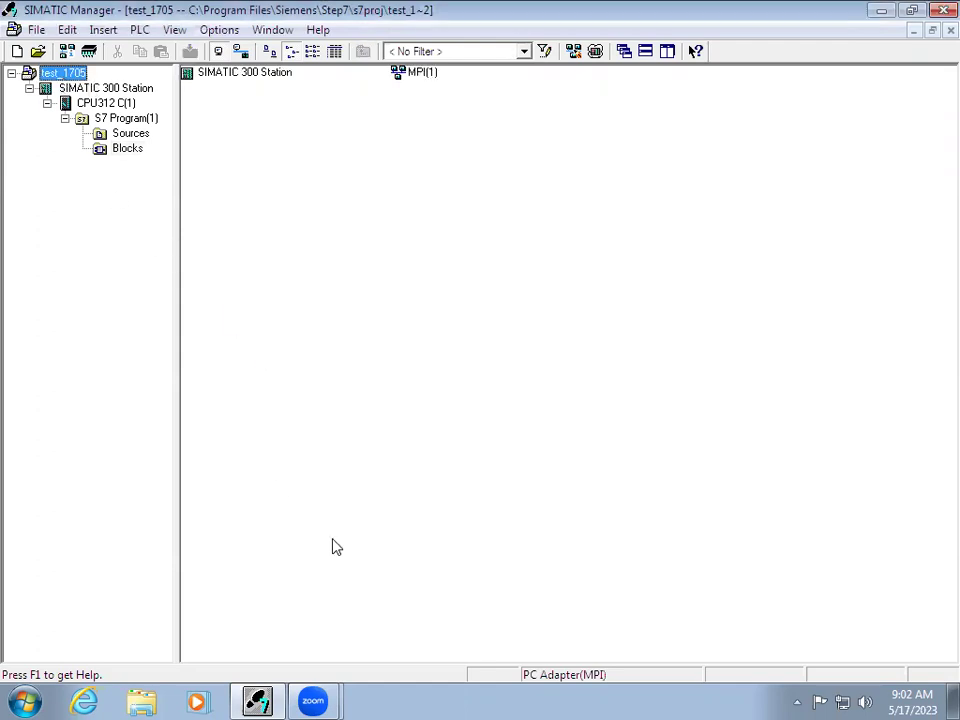
{"action": "left_click", "coordinate": [140, 88]}
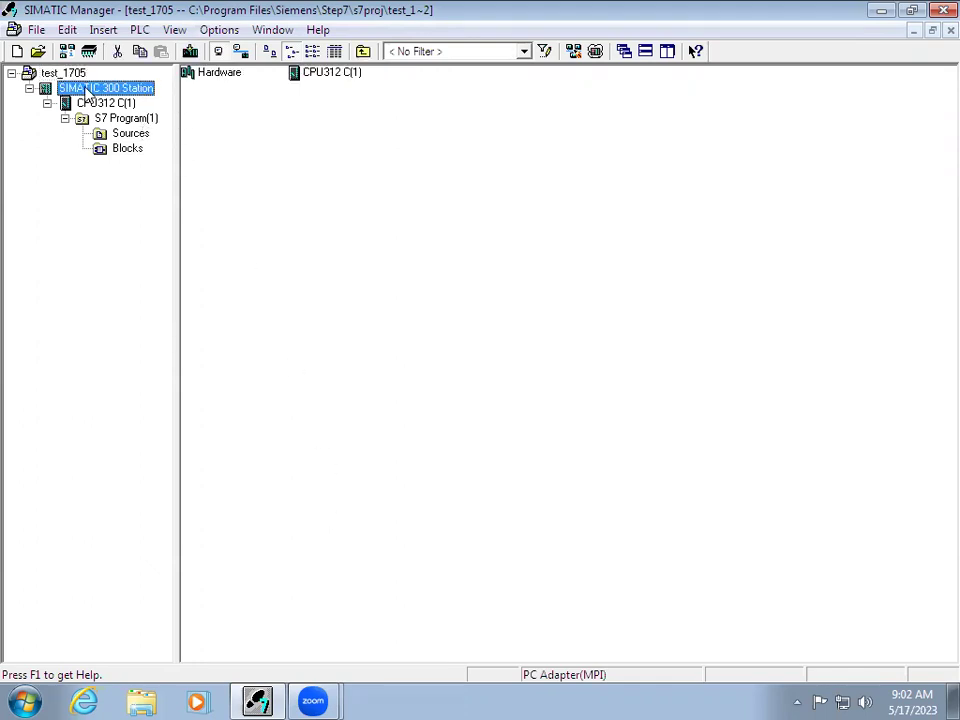
{"action": "left_click", "coordinate": [218, 76]}
{"action": "double_click", "coordinate": [218, 76]}
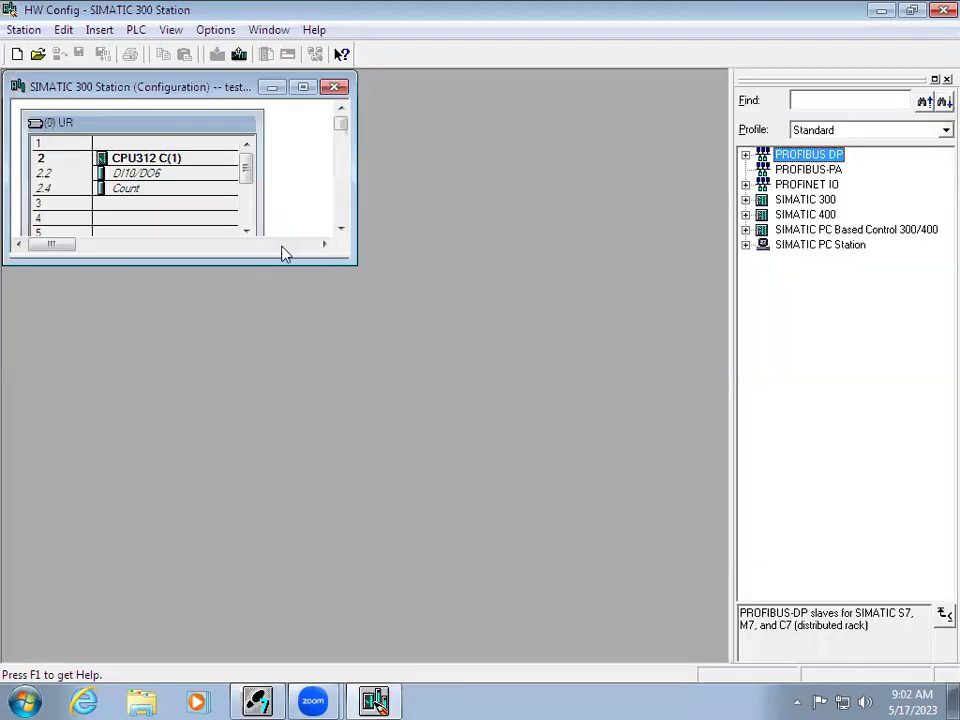
{"action": "left_click_drag", "start_coordinate": [348, 259], "coordinate": [673, 543]}
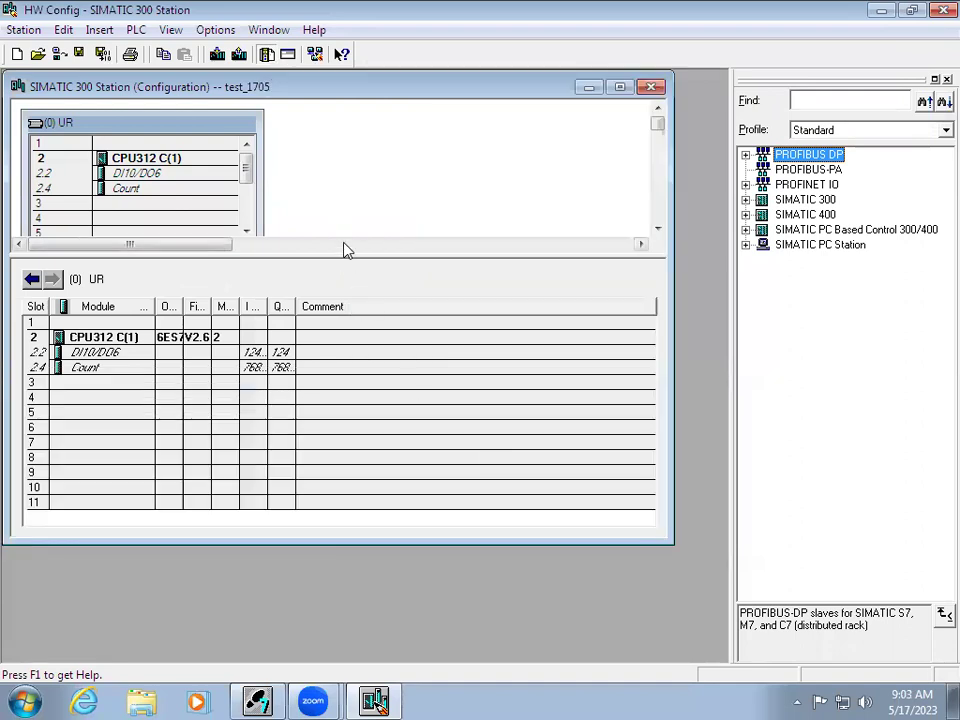
{"action": "left_click_drag", "start_coordinate": [332, 251], "coordinate": [332, 356]}
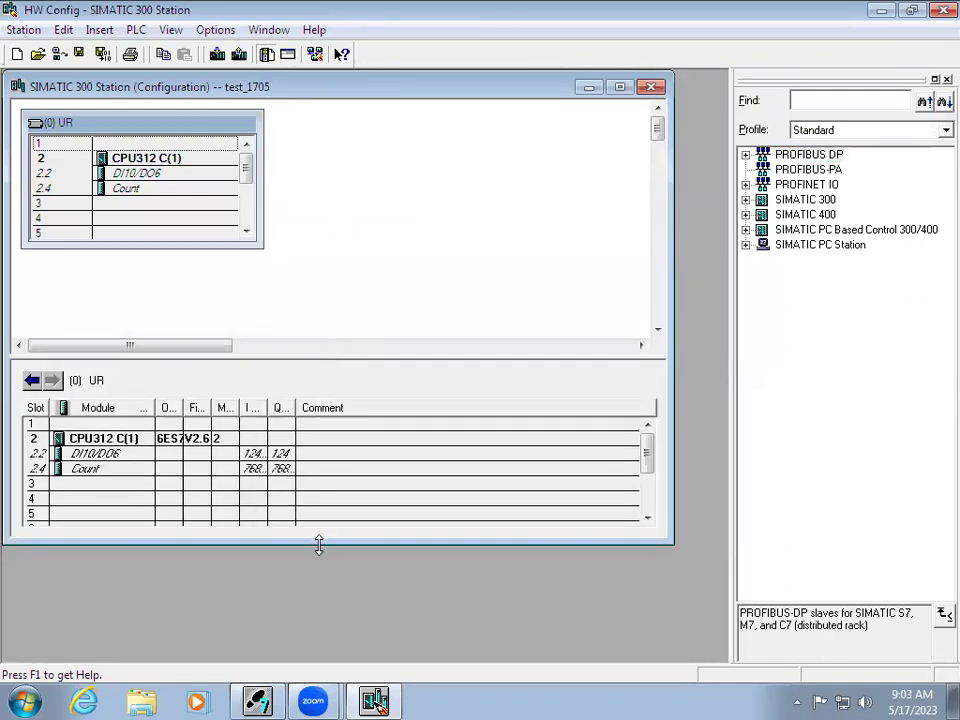
{"action": "left_click_drag", "start_coordinate": [319, 545], "coordinate": [328, 628]}
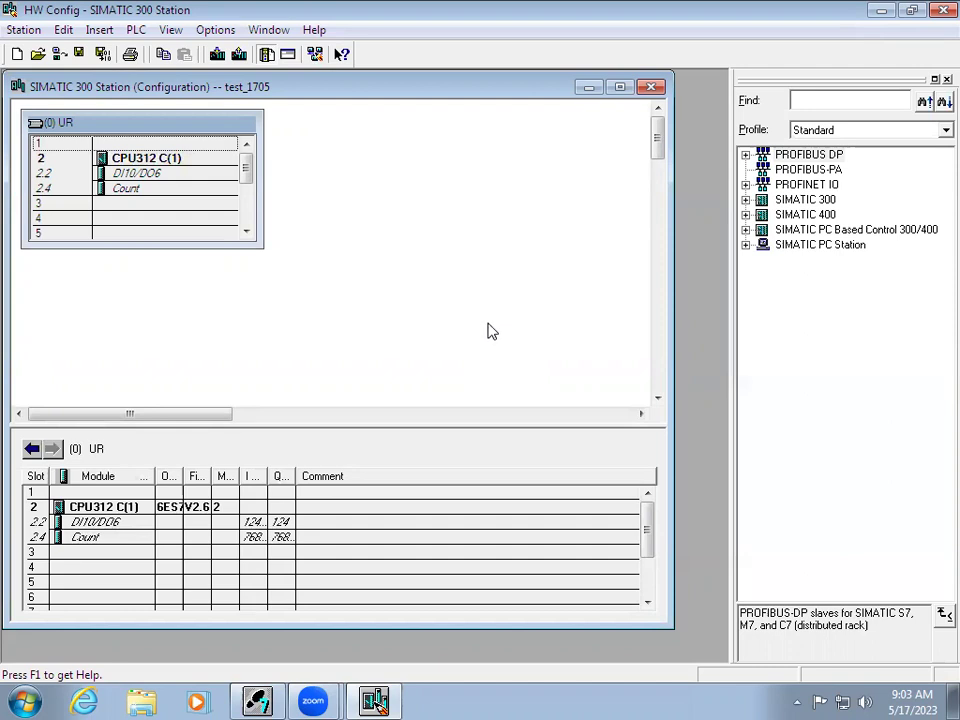
Open the station online, choosing to upload the configuration from the PLC to the programming device, and inspect the DI10/DO6 module row.
{"action": "left_click", "coordinate": [24, 30]}
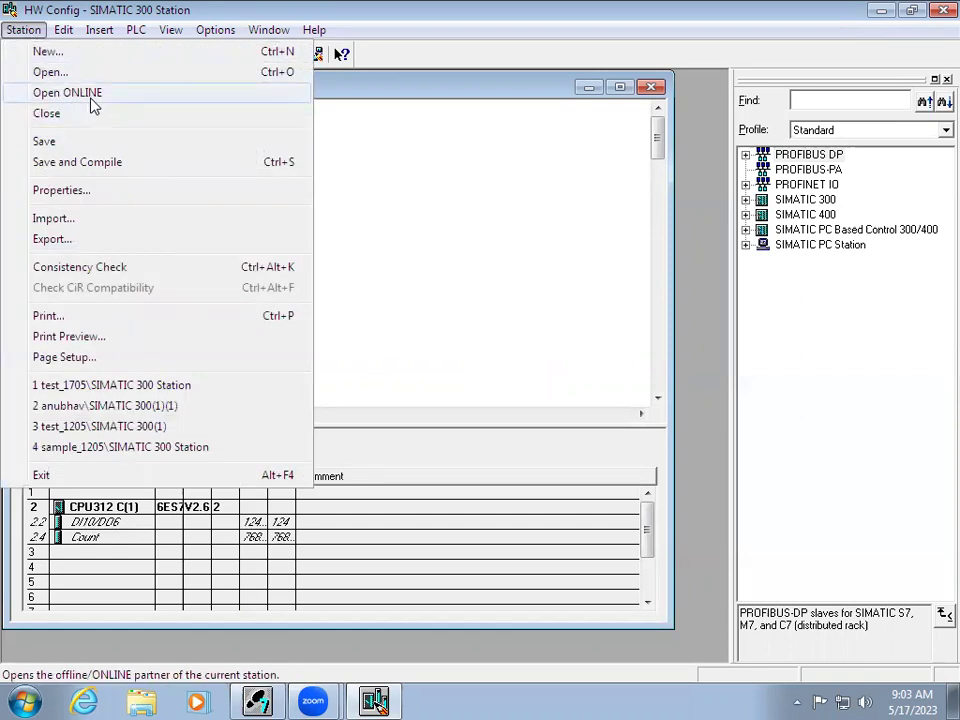
{"action": "left_click", "coordinate": [92, 104]}
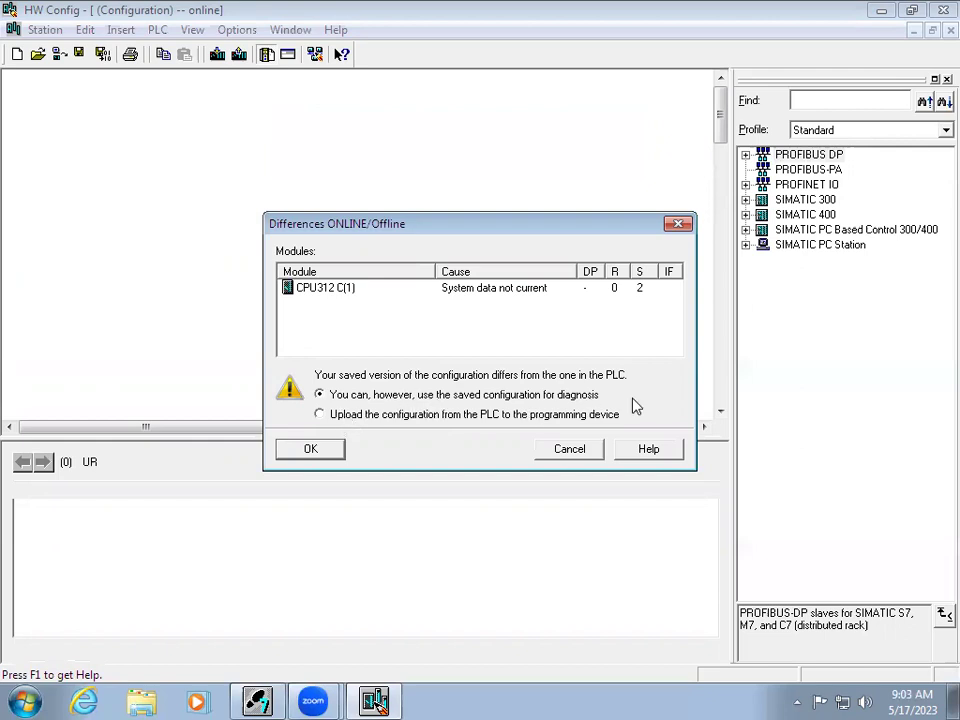
{"action": "left_click", "coordinate": [333, 418]}
{"action": "left_click", "coordinate": [325, 452]}
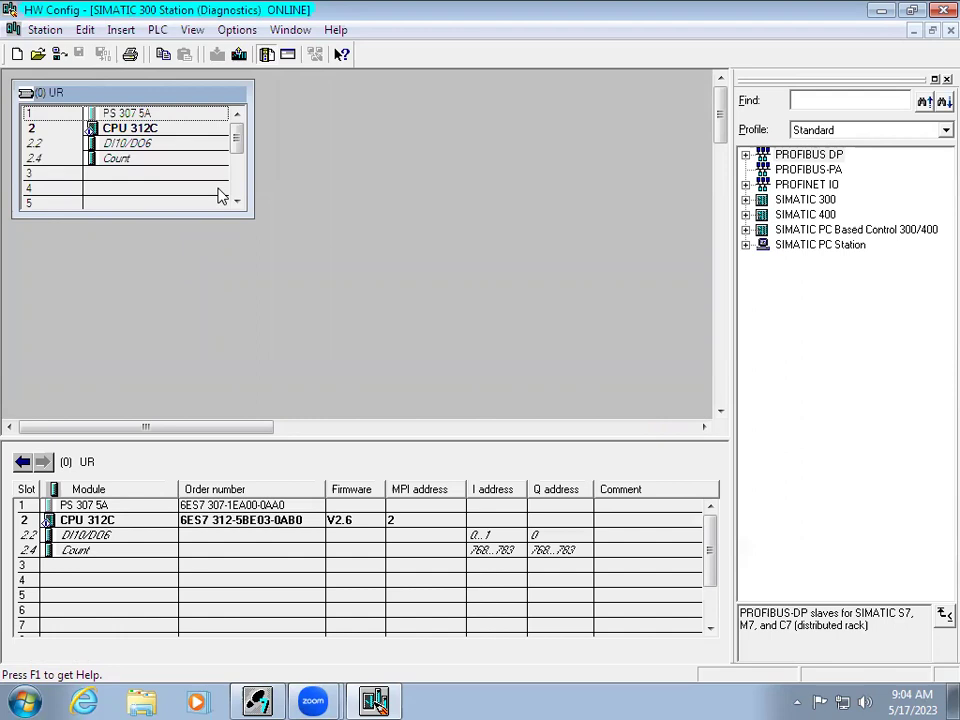
{"action": "left_click", "coordinate": [296, 537]}
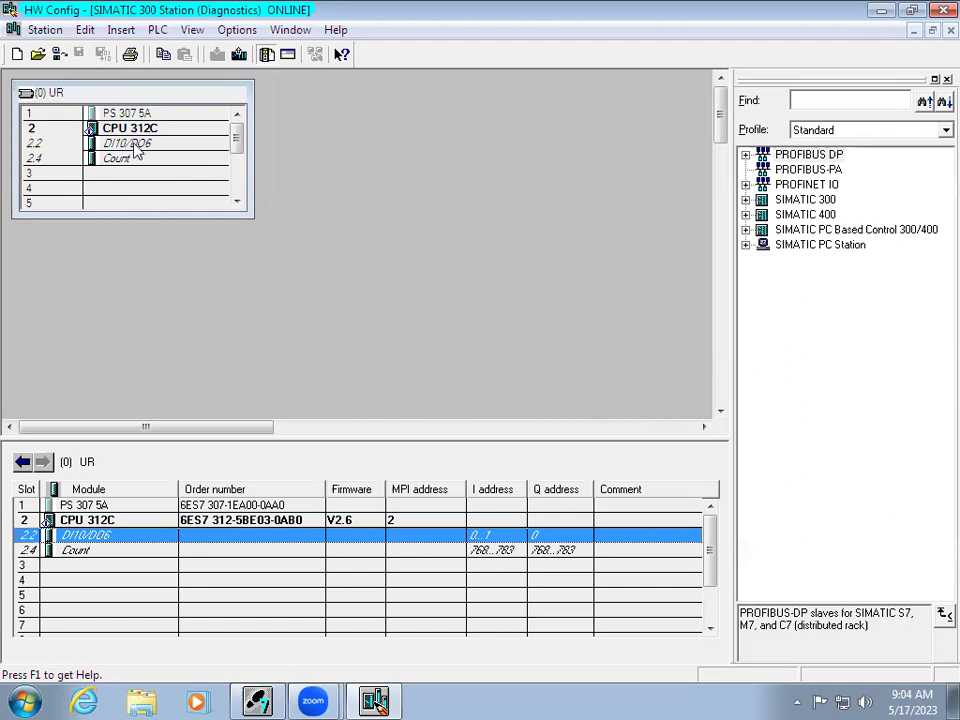
Switch to SIMATIC Manager, open block OB1, and open its online partner from the PLC.
{"action": "key", "text": "alt+Tab"}
{"action": "double_click", "coordinate": [212, 77]}
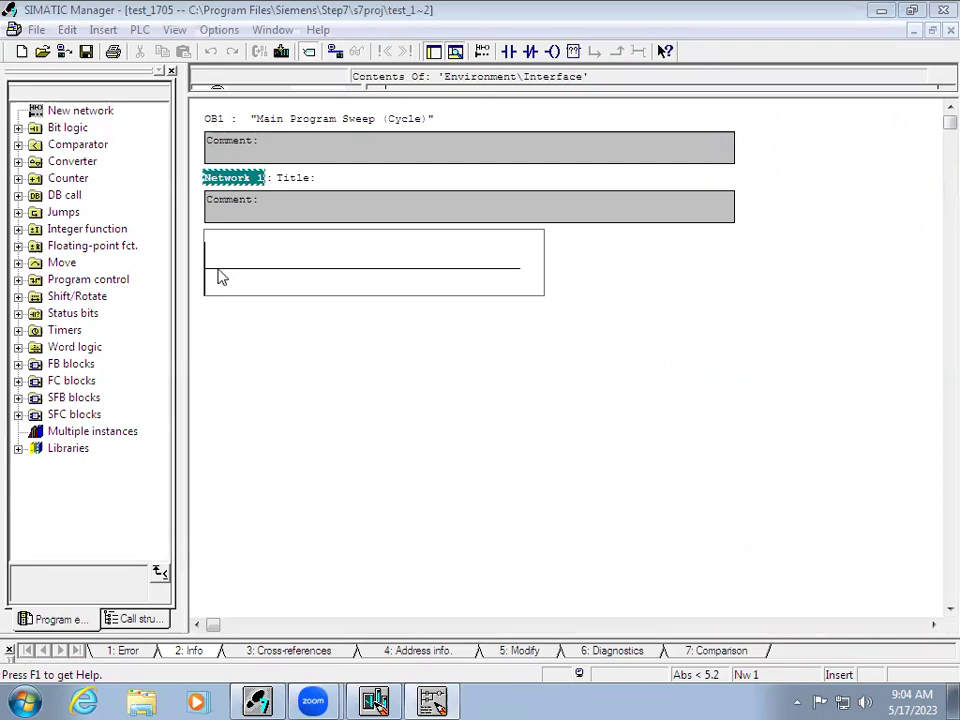
{"action": "left_click", "coordinate": [36, 29]}
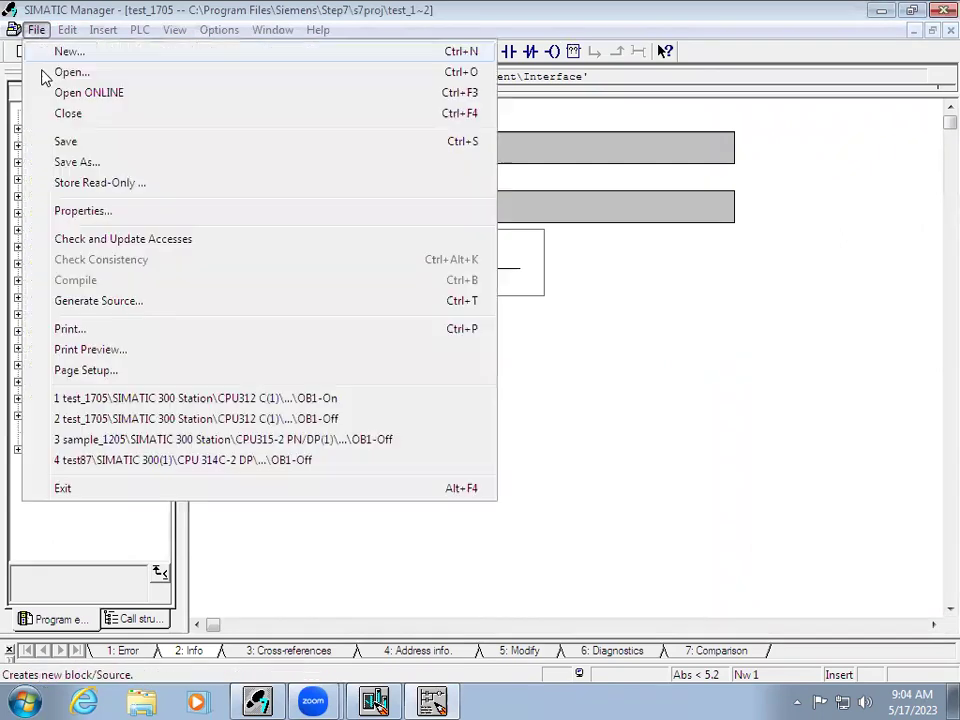
{"action": "left_click", "coordinate": [94, 92]}
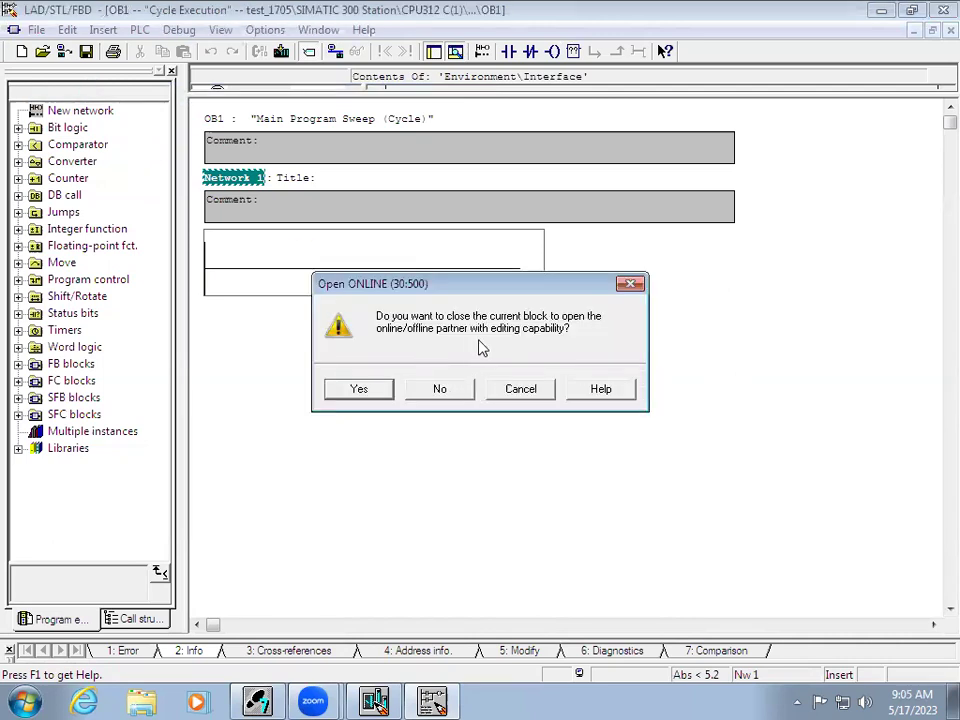
{"action": "left_click", "coordinate": [448, 392]}
{"action": "left_click", "coordinate": [379, 394]}
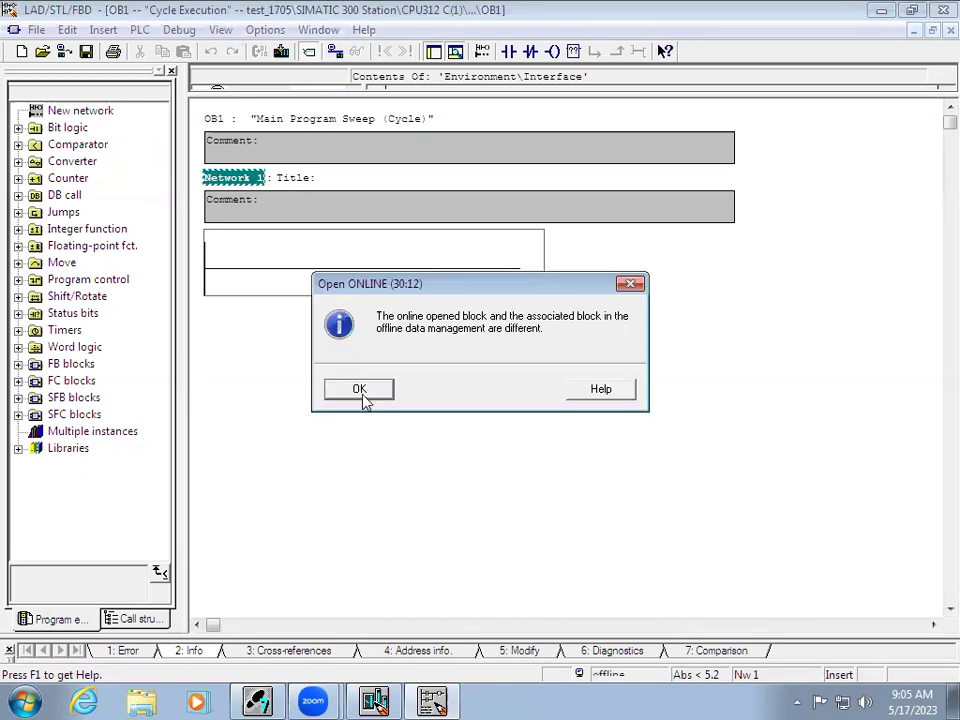
{"action": "left_click", "coordinate": [362, 393]}
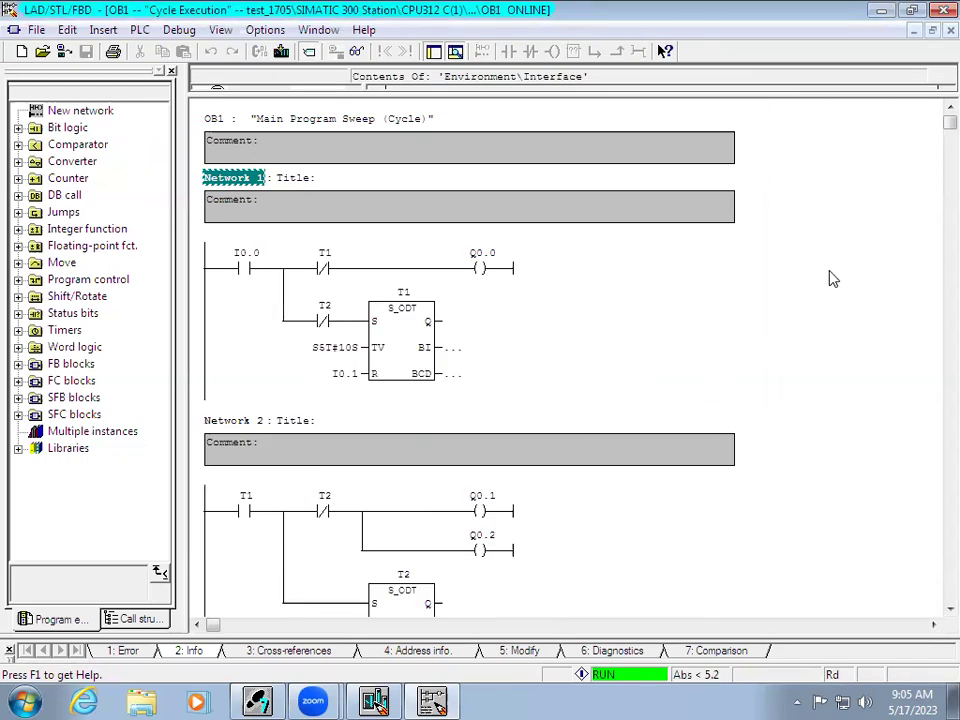
Review the ladder networks in the online OB1 block and close the online view.
{"action": "scroll", "coordinate": [833, 278], "scroll_direction": "down", "scroll_amount": 10}
{"action": "scroll", "coordinate": [791, 409], "scroll_direction": "up", "scroll_amount": 10}
{"action": "left_click", "coordinate": [950, 30]}
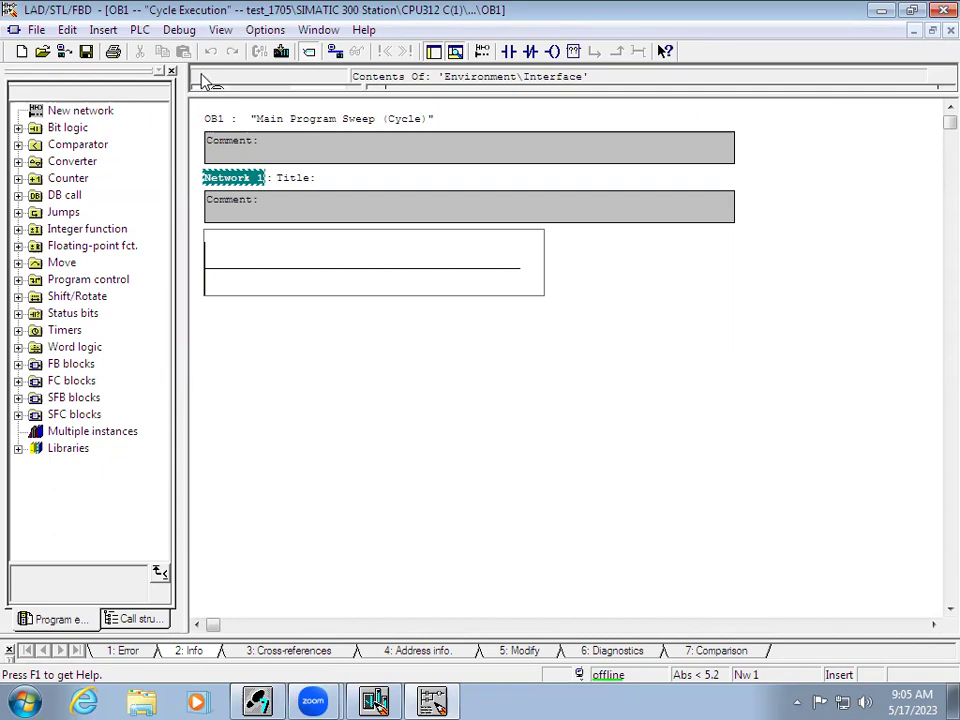
Close the online hardware view, reopen the station's offline hardware configuration from SIMATIC Manager, and enlarge the (0) UR rack to show all slots.
{"action": "key", "text": "alt+Tab"}
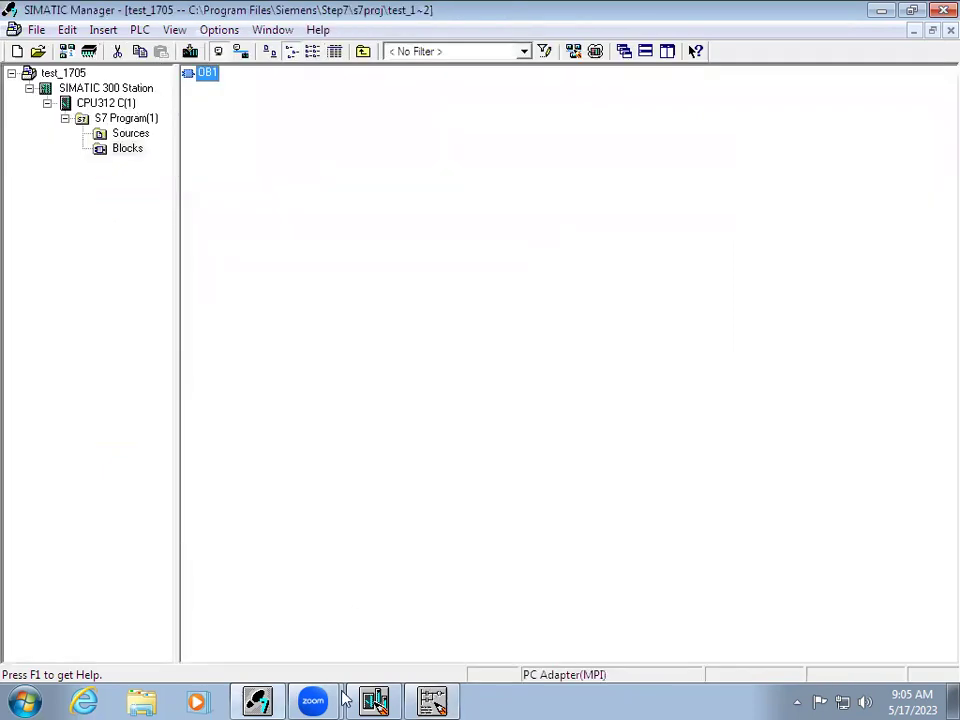
{"action": "left_click", "coordinate": [372, 701]}
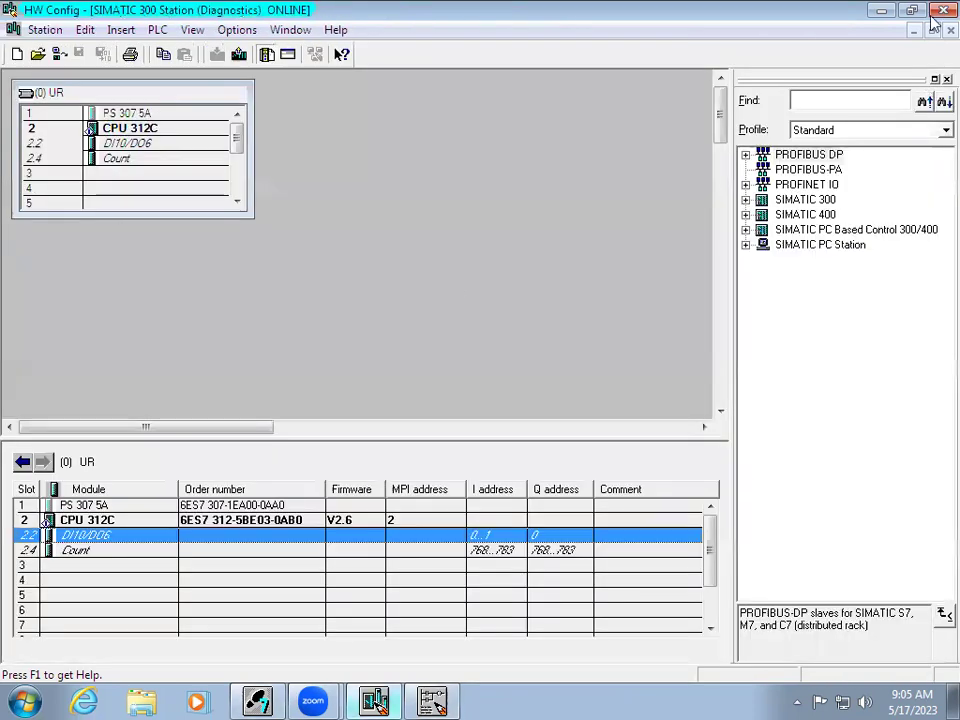
{"action": "key", "text": "alt+F4"}
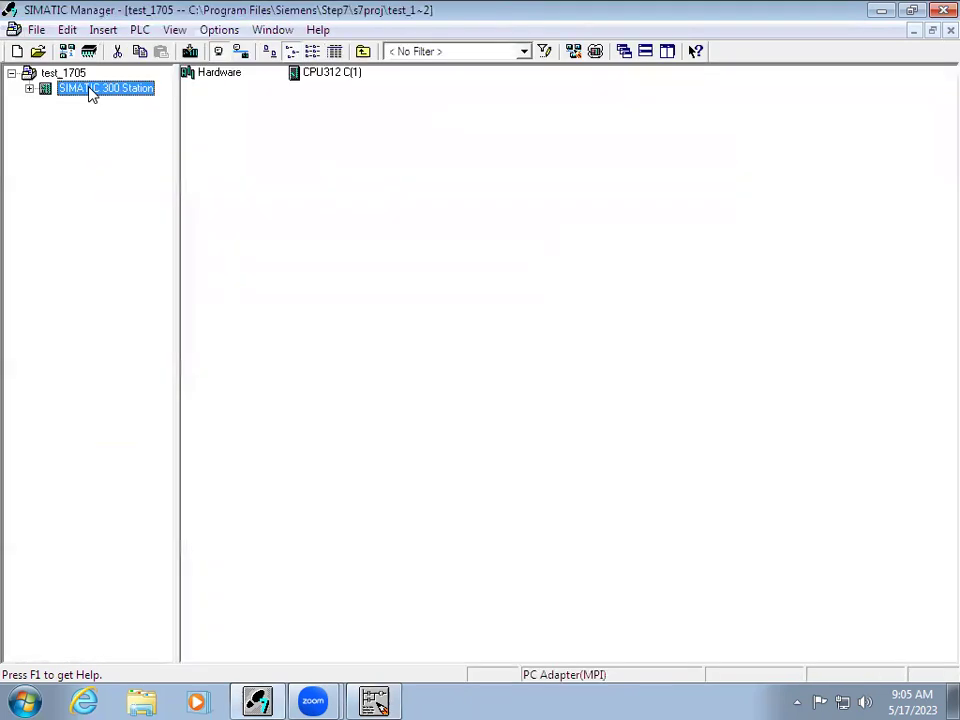
{"action": "double_click", "coordinate": [100, 90]}
{"action": "double_click", "coordinate": [213, 73]}
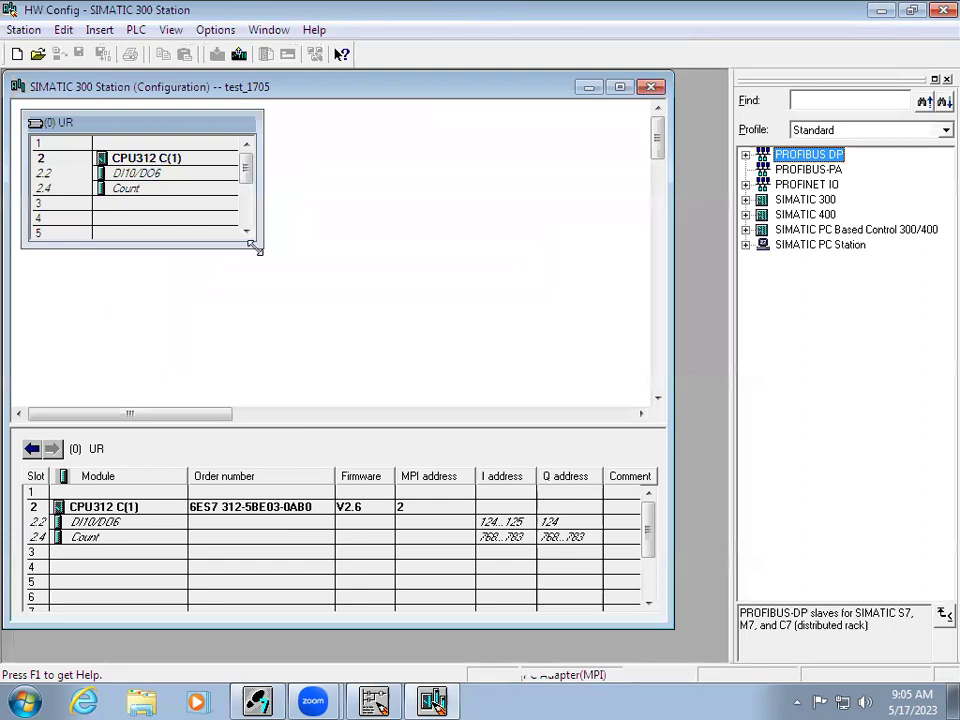
{"action": "left_click_drag", "start_coordinate": [256, 248], "coordinate": [325, 373]}
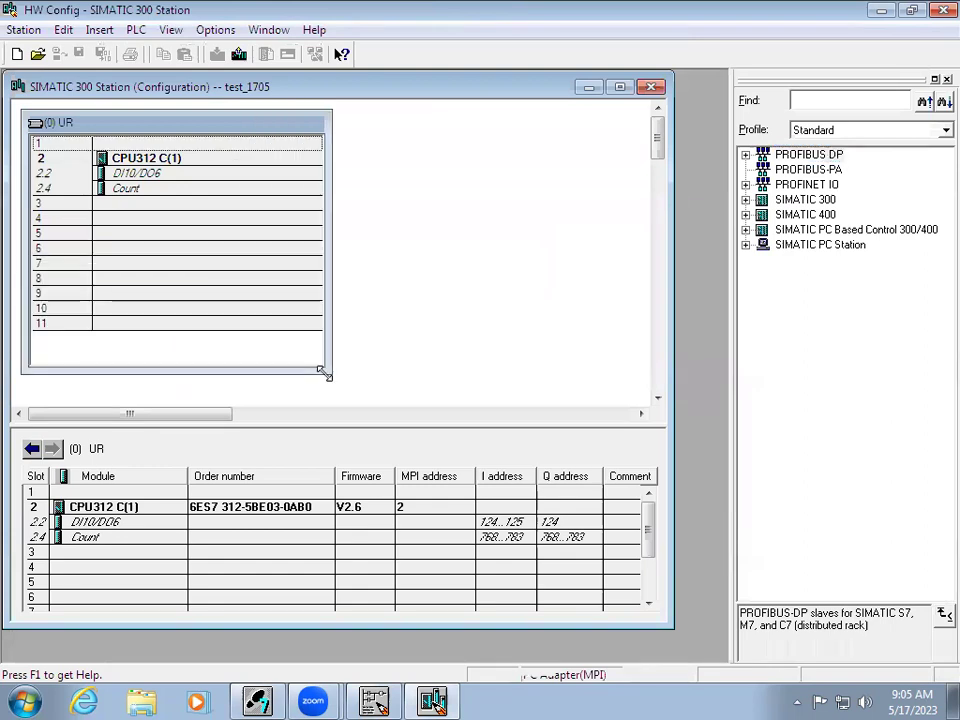
{"action": "left_click", "coordinate": [187, 166]}
{"action": "left_click", "coordinate": [151, 146]}
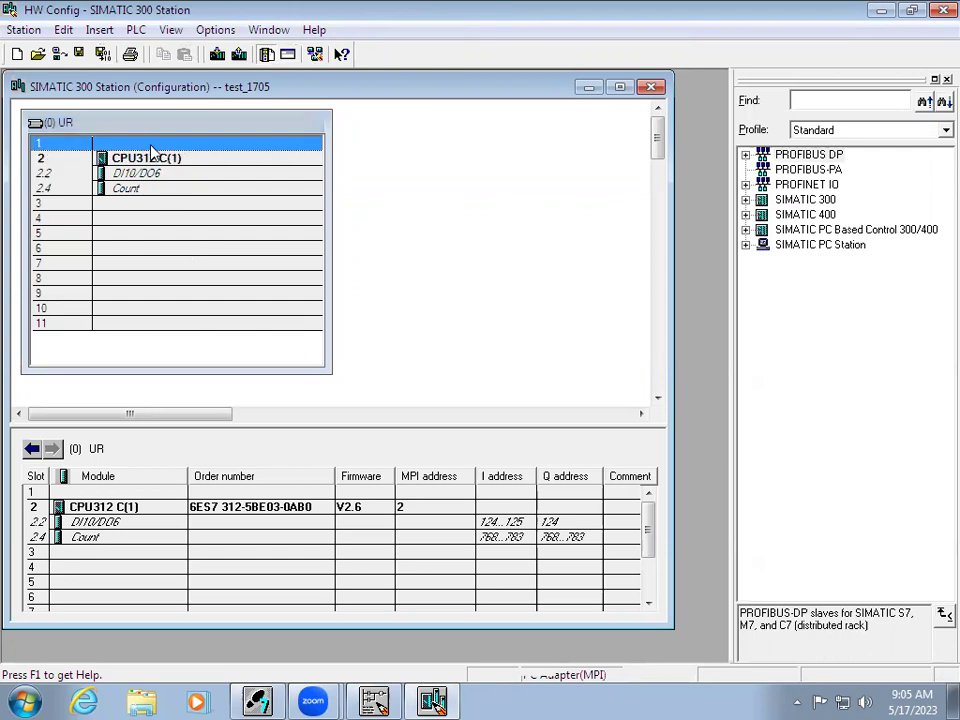
{"action": "right_click", "coordinate": [151, 146]}
{"action": "left_click", "coordinate": [219, 158]}
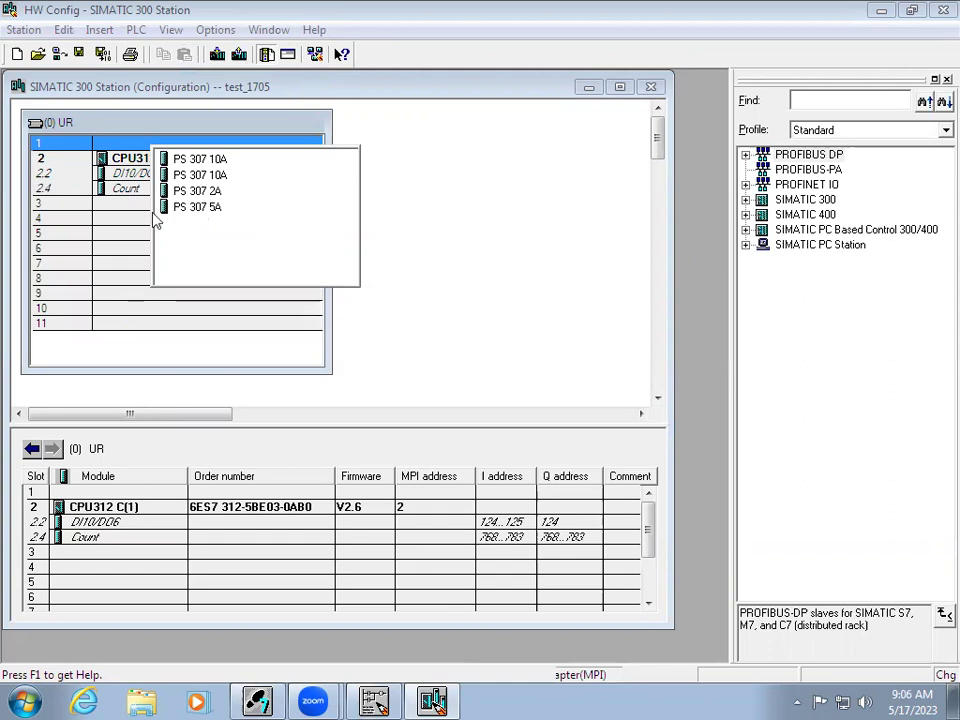
{"action": "left_click", "coordinate": [116, 147]}
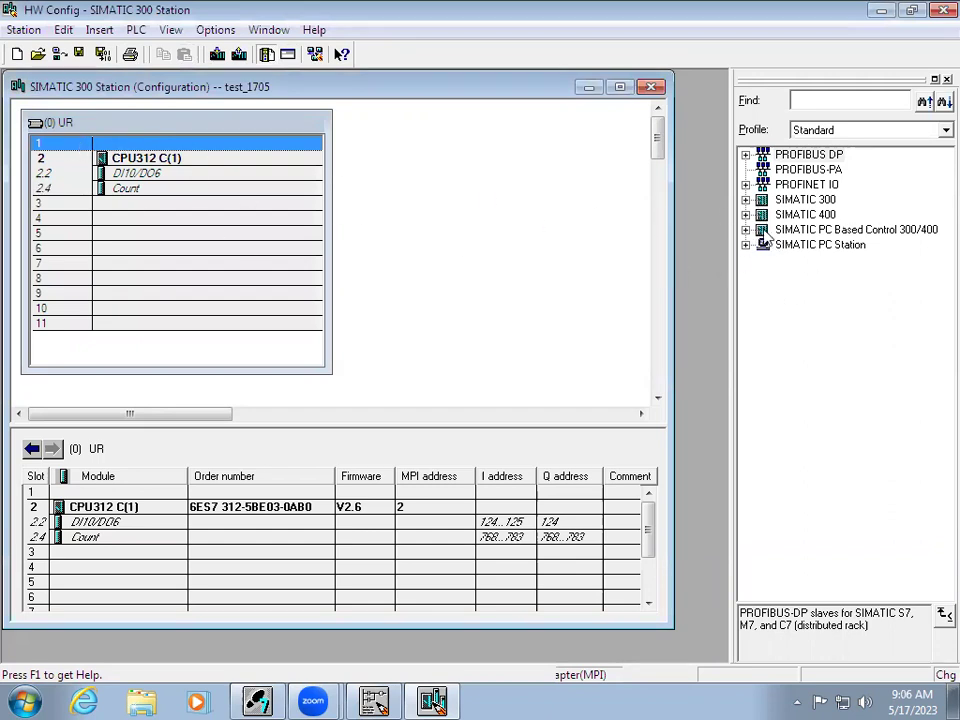
Insert the PS 307 5A power supply from the SIMATIC 300 PS-300 catalog folder into slot 1 of the rack.
{"action": "left_click", "coordinate": [745, 200]}
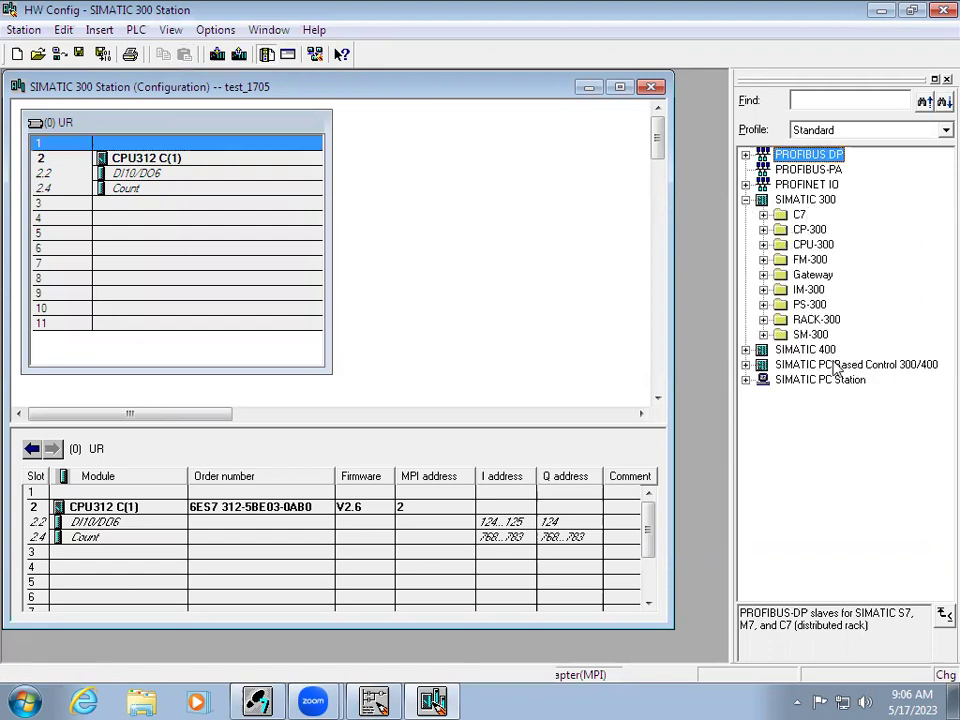
{"action": "left_click", "coordinate": [763, 304]}
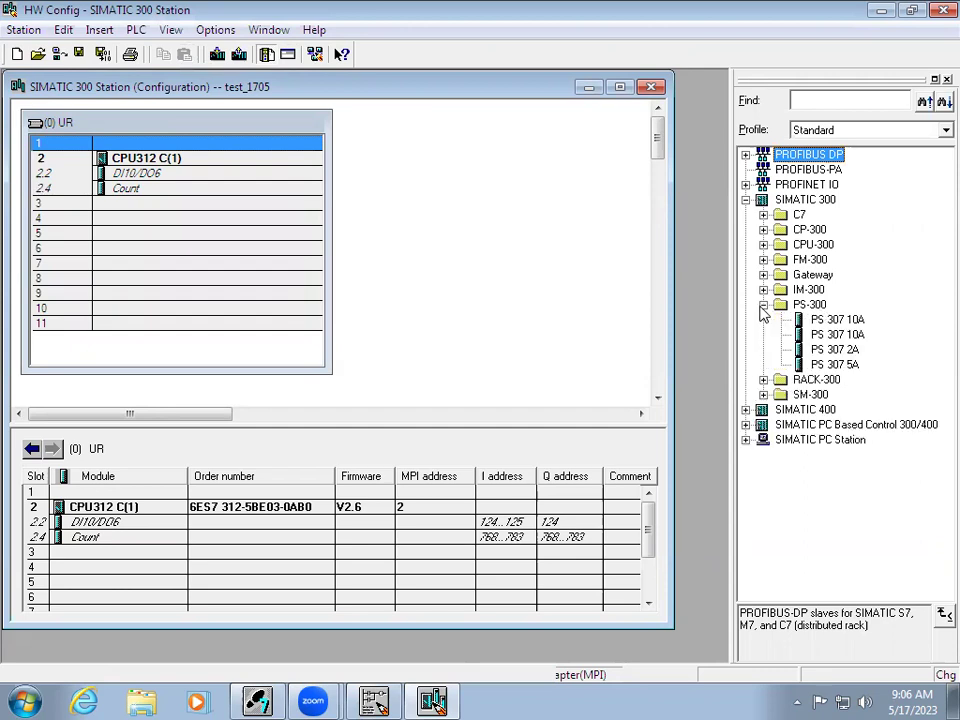
{"action": "left_click", "coordinate": [832, 365]}
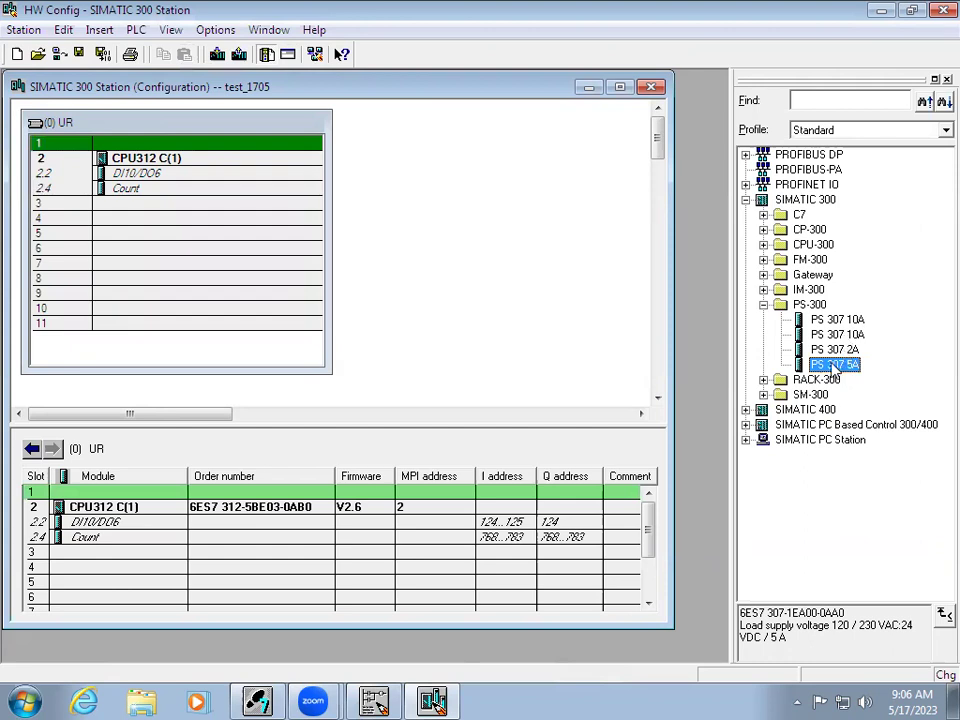
{"action": "left_click_drag", "start_coordinate": [832, 367], "coordinate": [140, 143]}
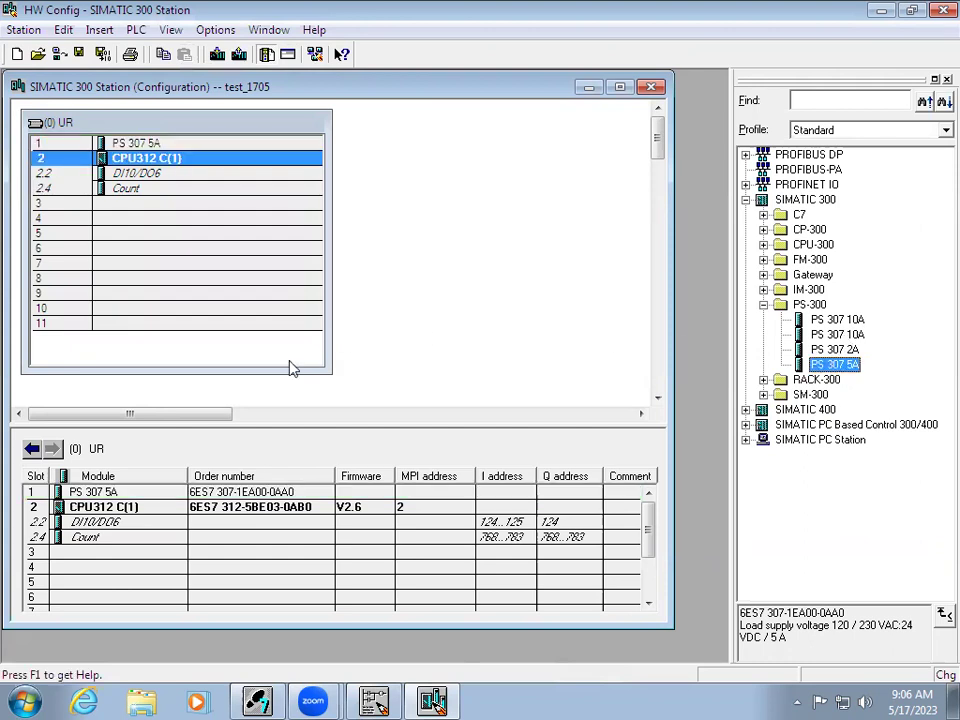
Open the DI10/DO6 module's address properties and disable the system default for both inputs and outputs.
{"action": "left_click", "coordinate": [238, 510]}
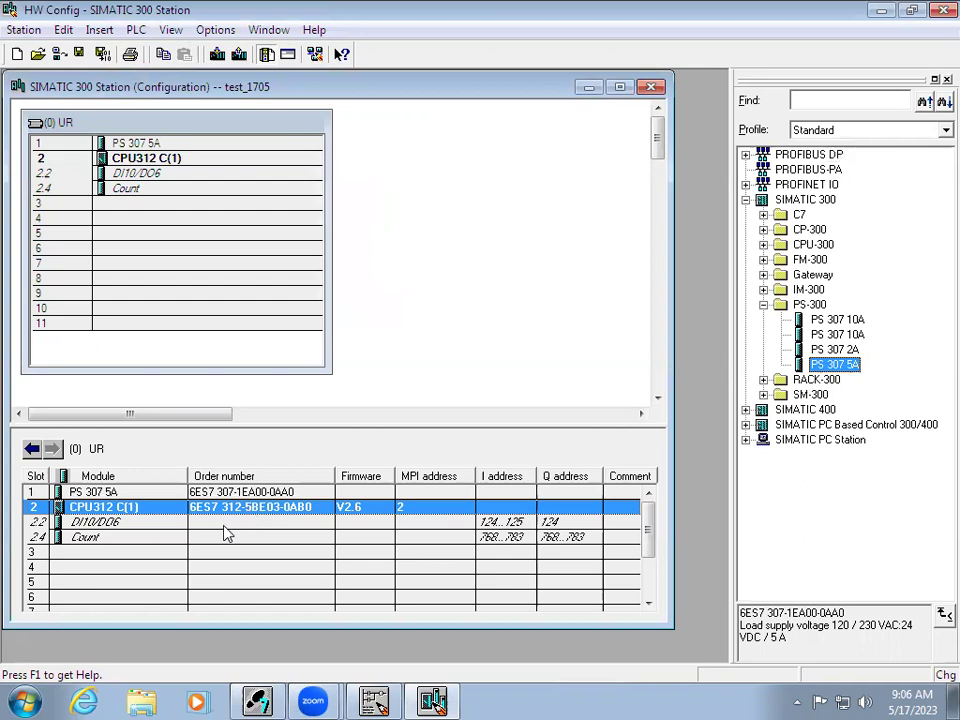
{"action": "left_click", "coordinate": [224, 526]}
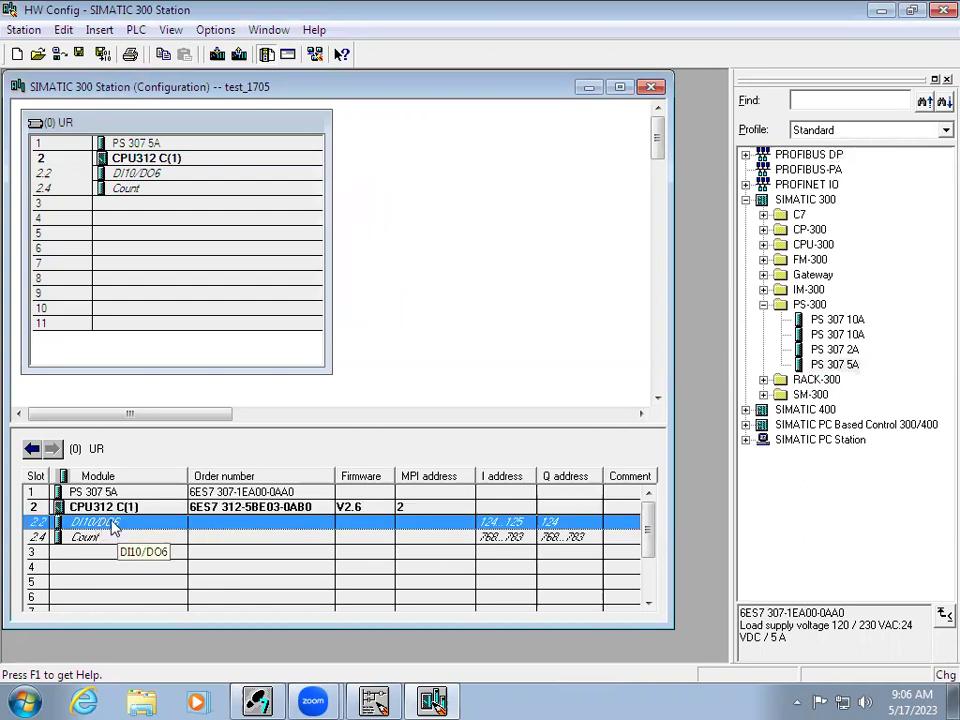
{"action": "double_click", "coordinate": [517, 531]}
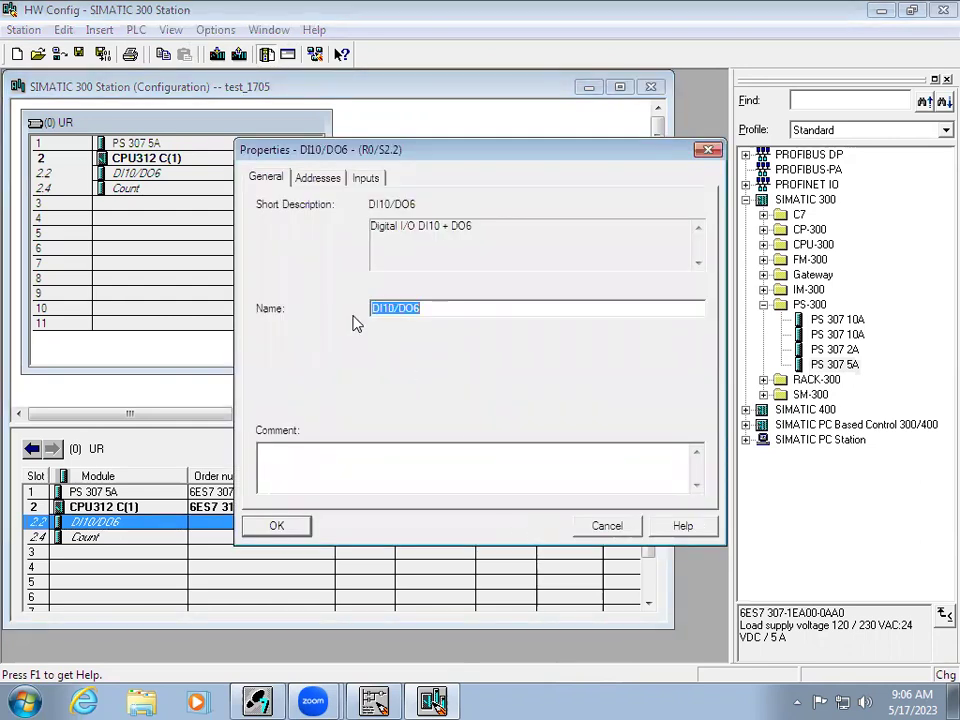
{"action": "left_click", "coordinate": [311, 179]}
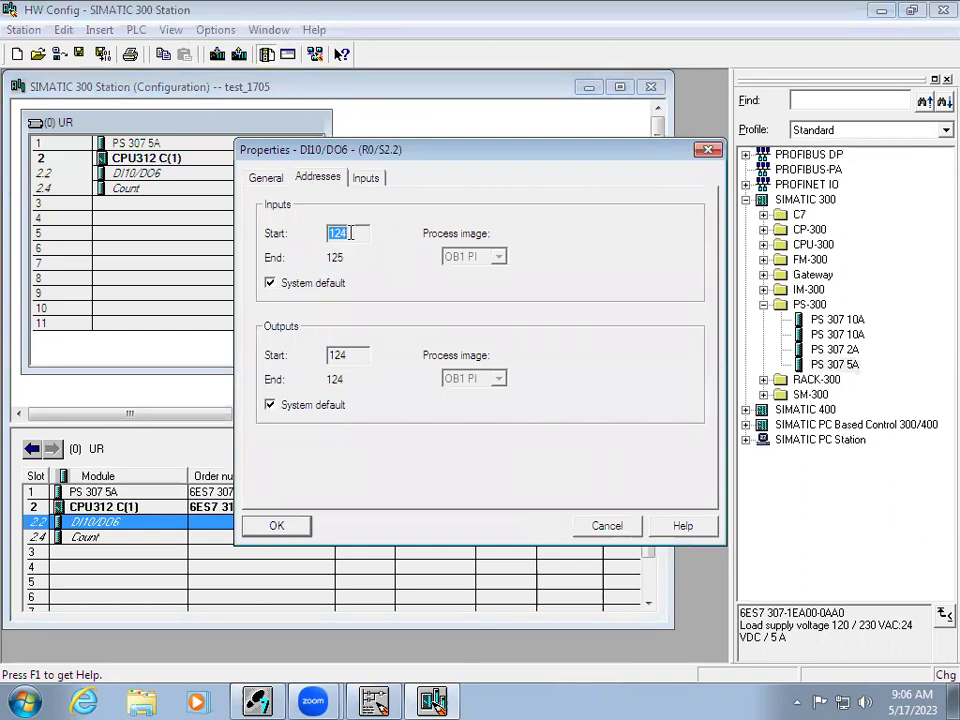
{"action": "left_click", "coordinate": [270, 283]}
{"action": "left_click", "coordinate": [298, 405]}
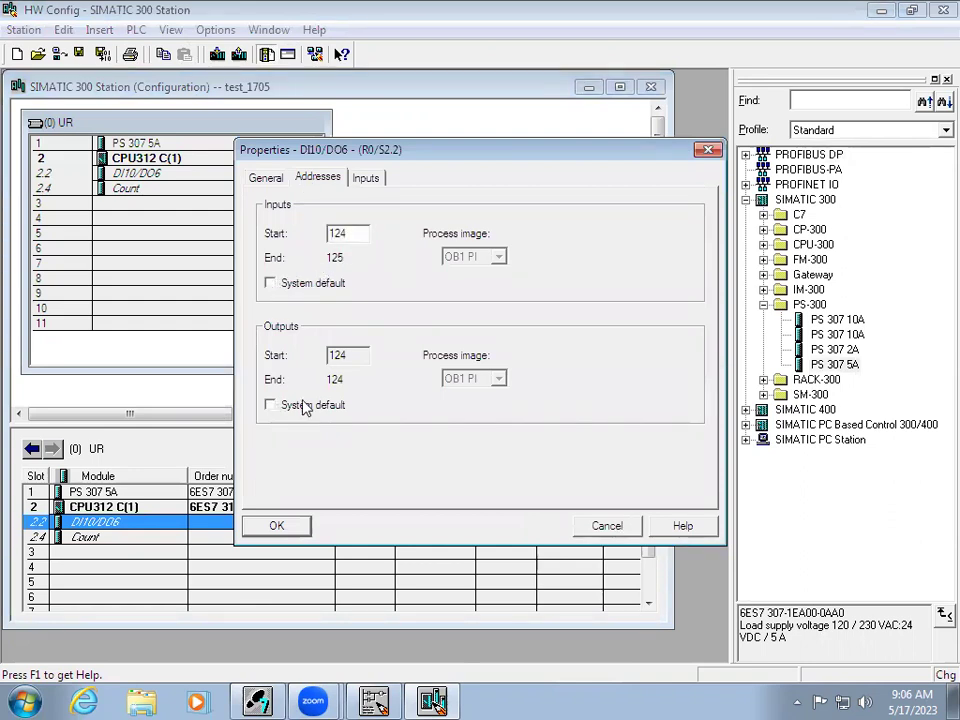
Set the start address of the DI10/DO6 inputs and outputs to 0 and apply the properties.
{"action": "double_click", "coordinate": [337, 233]}
{"action": "type", "text": "0"}
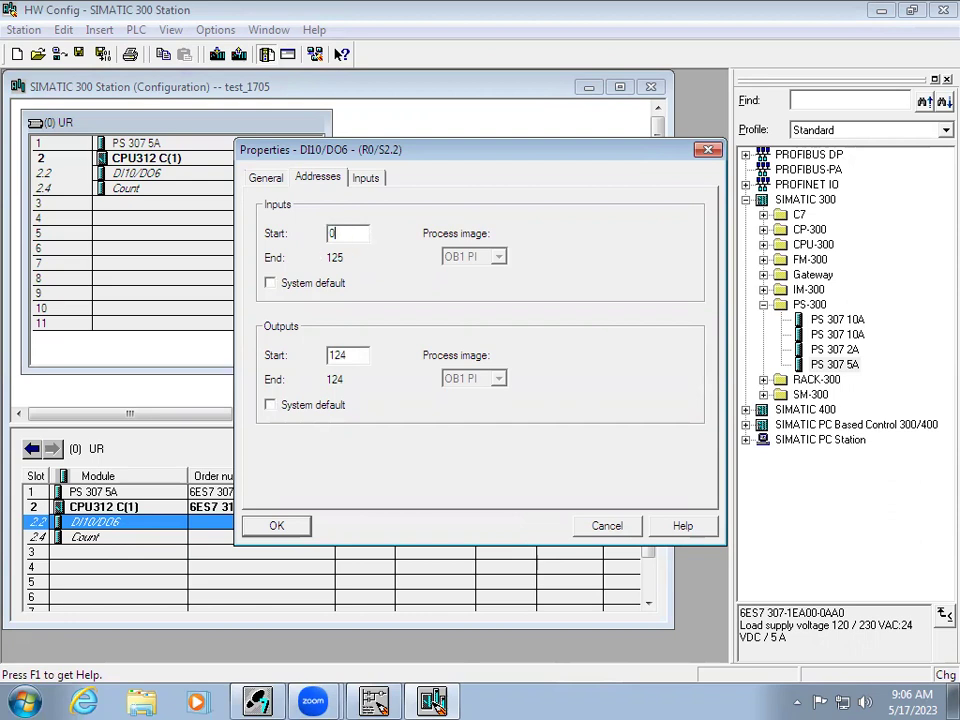
{"action": "left_click", "coordinate": [336, 356]}
{"action": "double_click", "coordinate": [330, 356]}
{"action": "type", "text": "0"}
{"action": "left_click", "coordinate": [290, 530]}
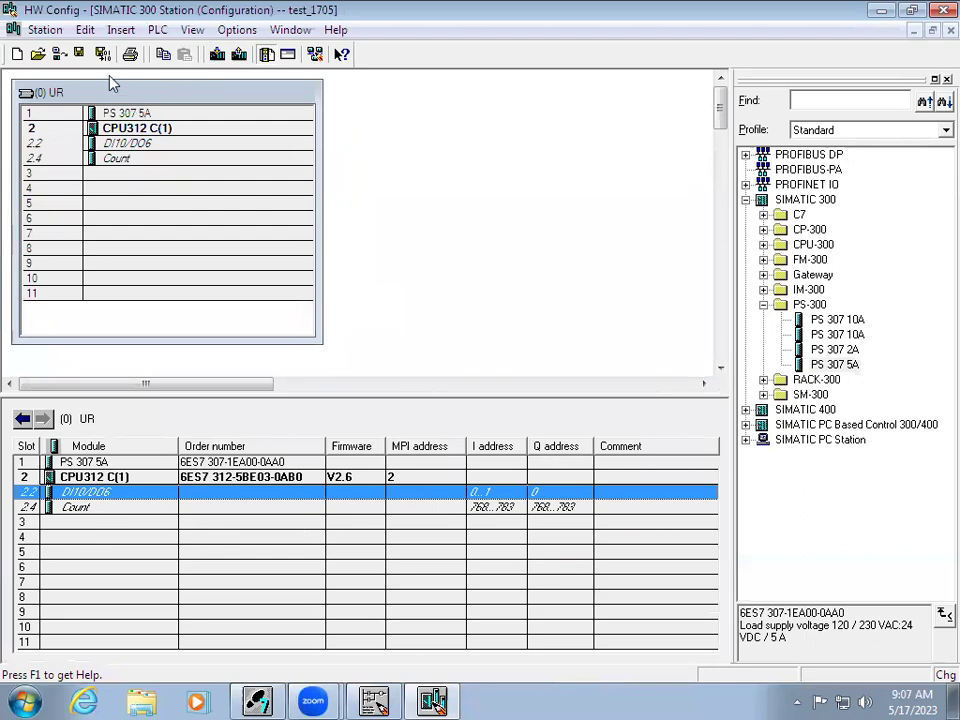
Save and compile the hardware configuration and download it to CPU312 C(1) at MPI address 2, accepting the module differences and the CPU stop.
{"action": "left_click", "coordinate": [102, 55]}
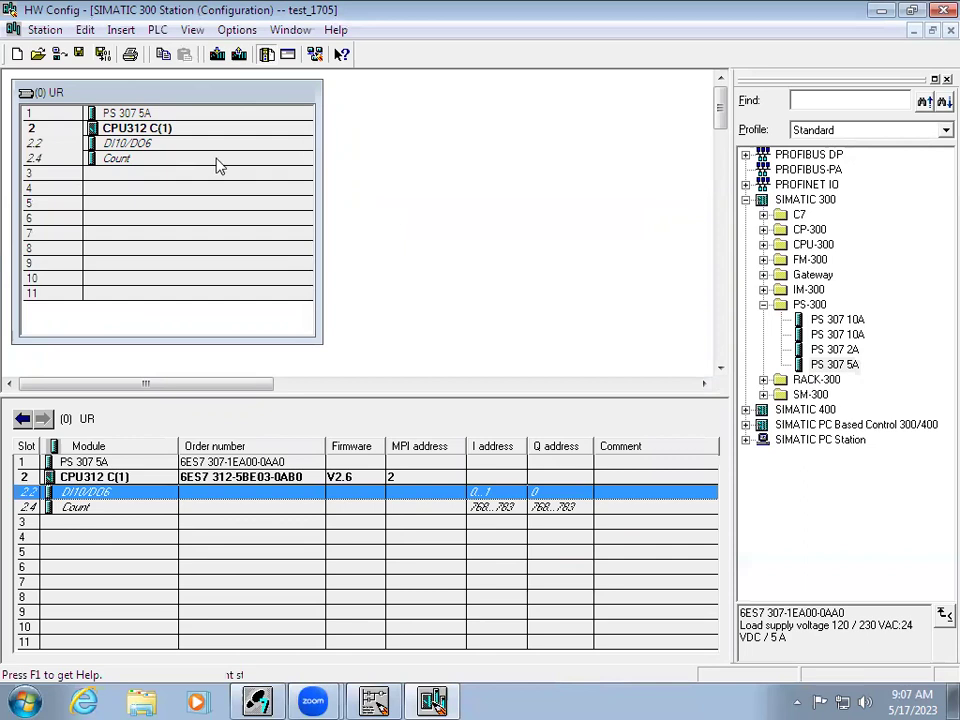
{"action": "left_click", "coordinate": [219, 57]}
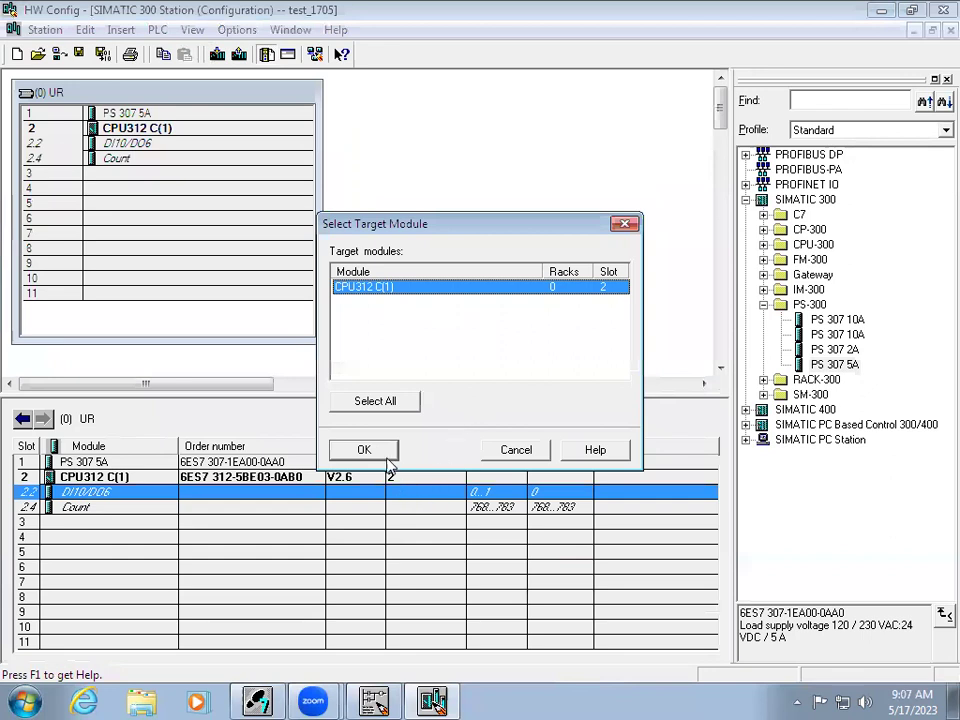
{"action": "left_click", "coordinate": [386, 455]}
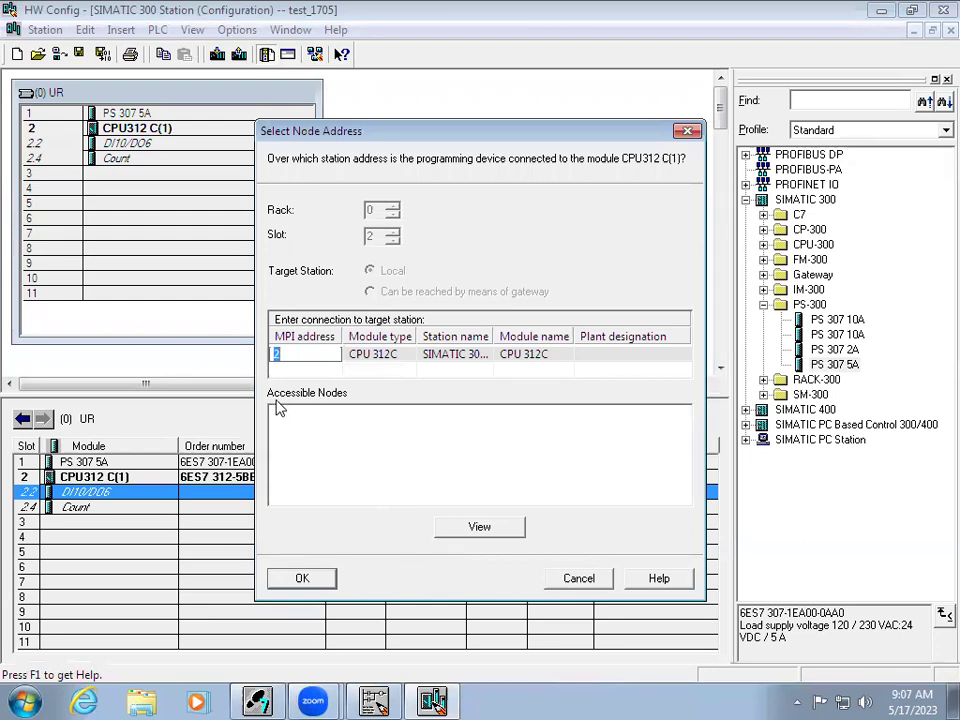
{"action": "left_click", "coordinate": [504, 530]}
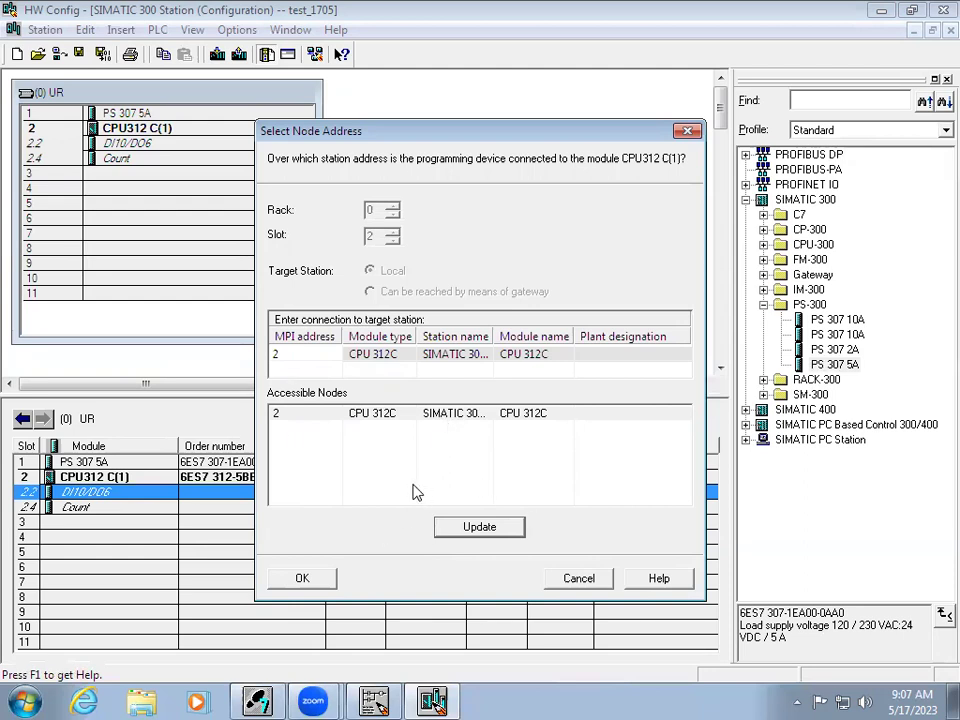
{"action": "left_click", "coordinate": [347, 414]}
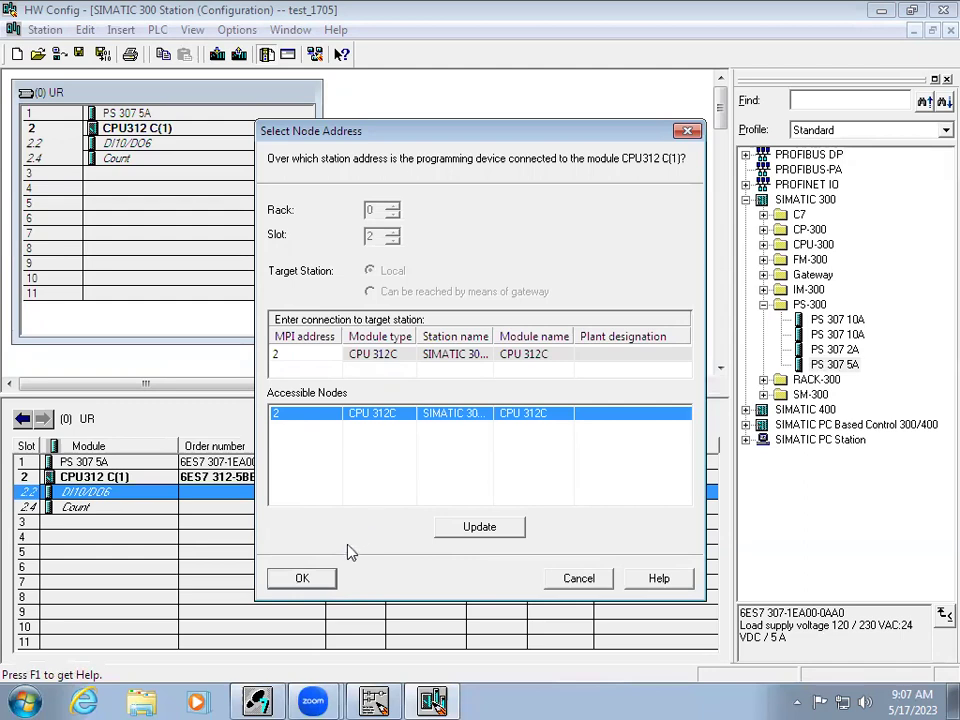
{"action": "left_click", "coordinate": [318, 587]}
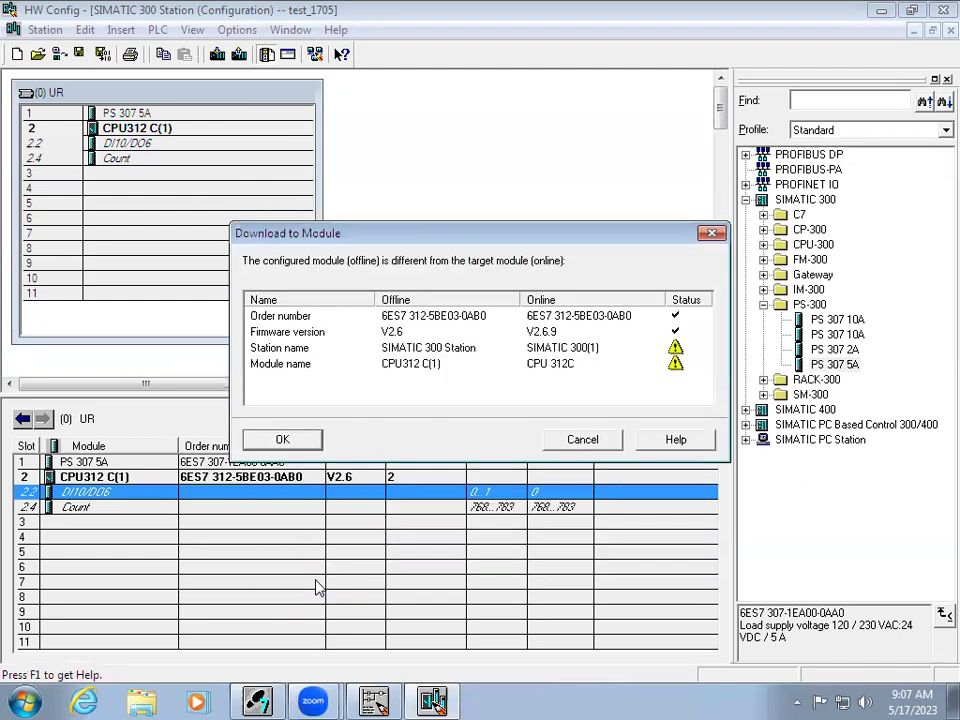
{"action": "left_click", "coordinate": [310, 440]}
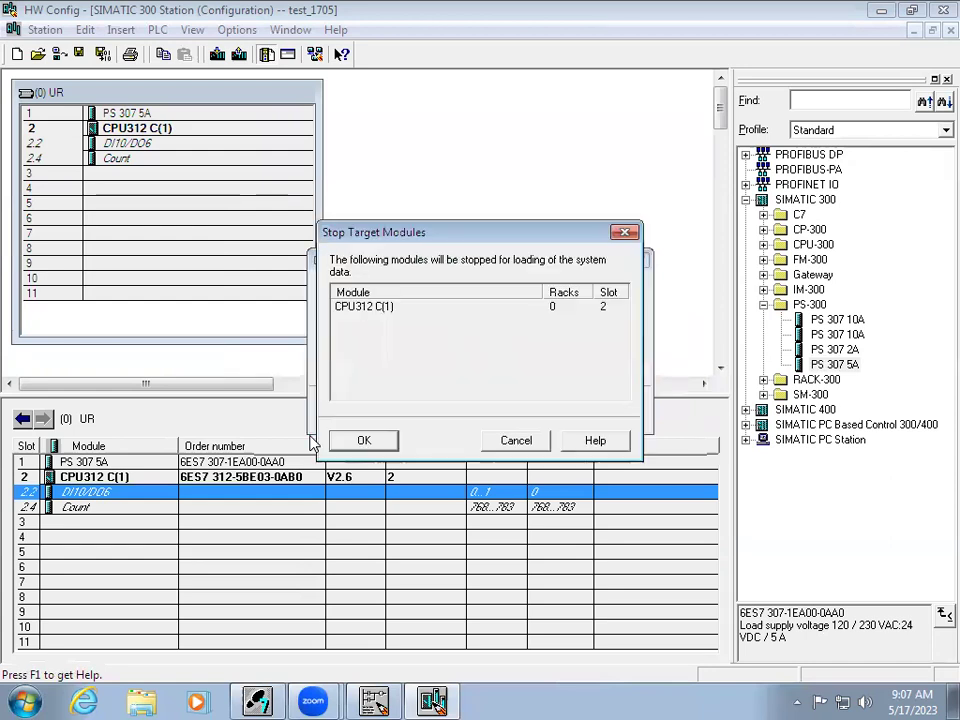
{"action": "left_click", "coordinate": [372, 440]}
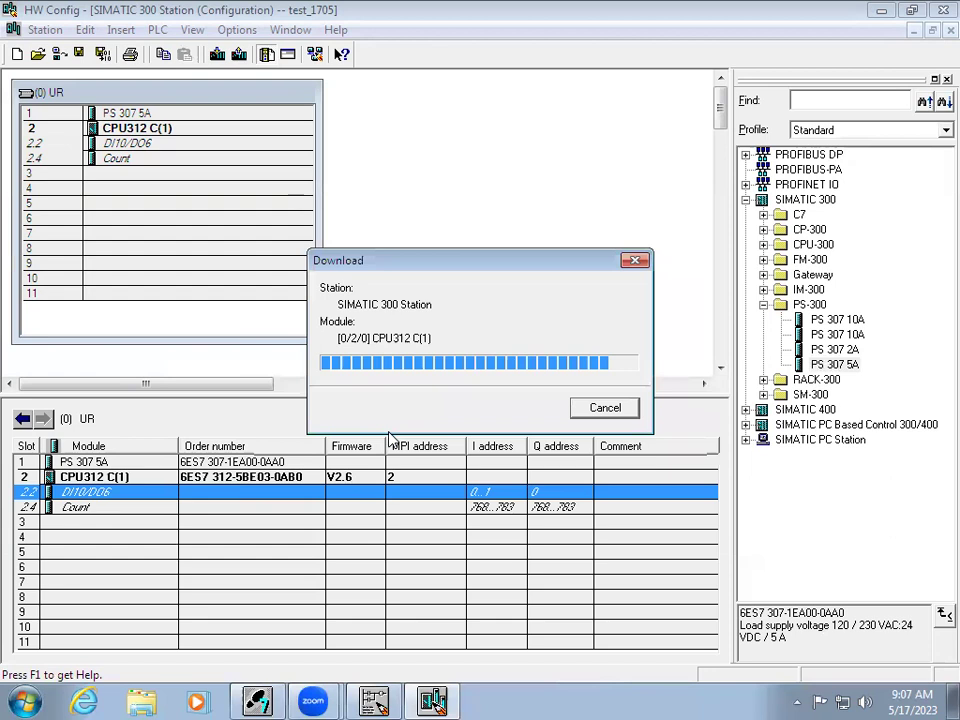
{"action": "left_click", "coordinate": [356, 390]}
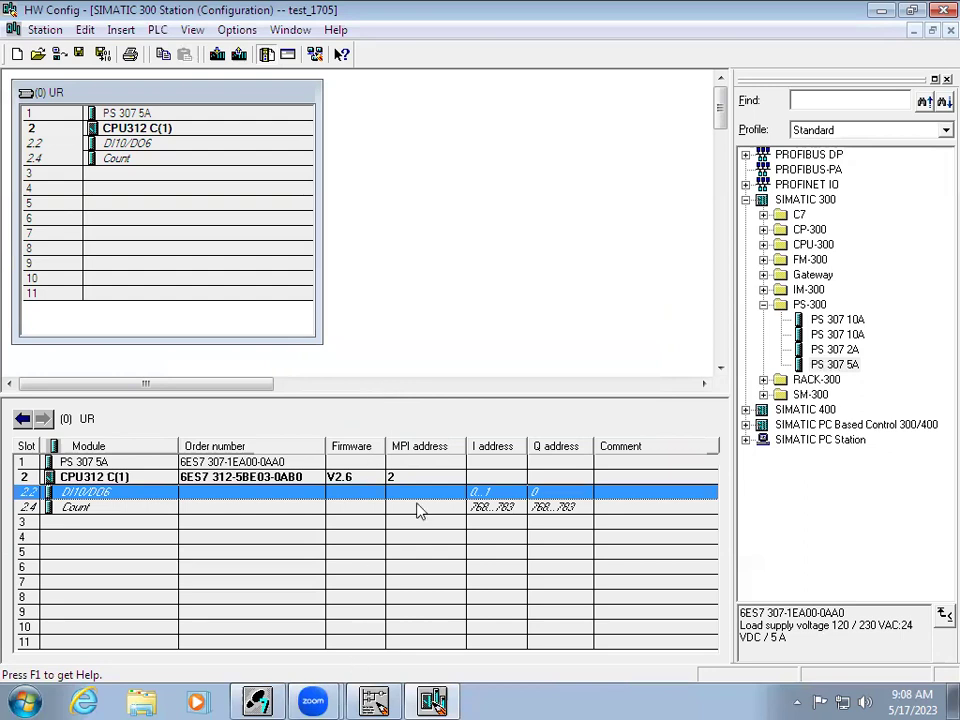
Close the hardware configuration and open OB1 from the Blocks folder of S7 Program(1).
{"action": "left_click", "coordinate": [941, 10]}
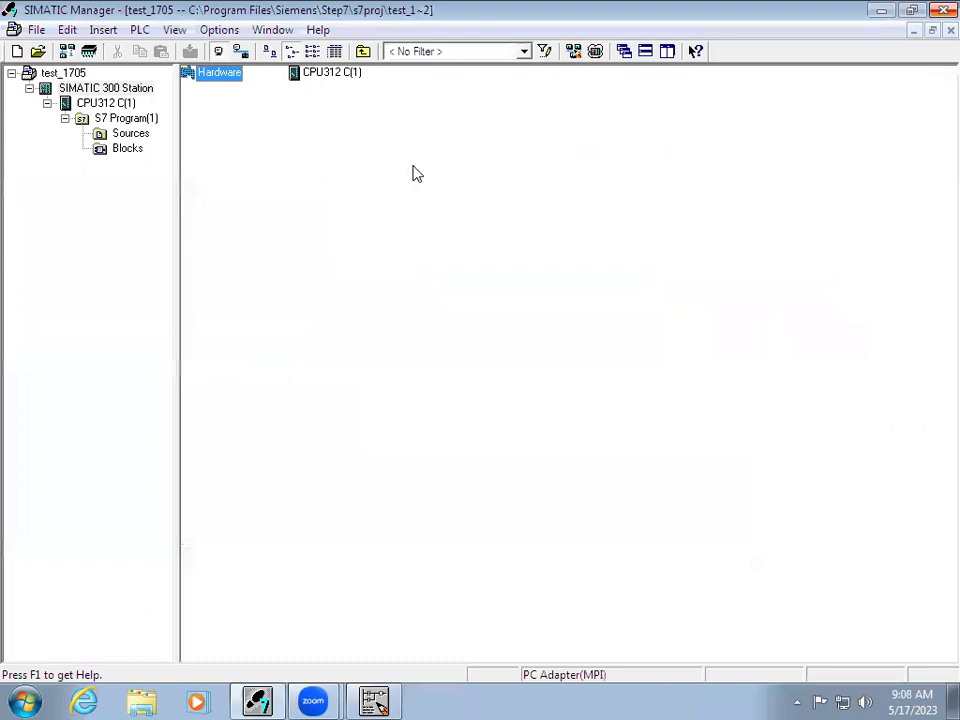
{"action": "left_click", "coordinate": [118, 151]}
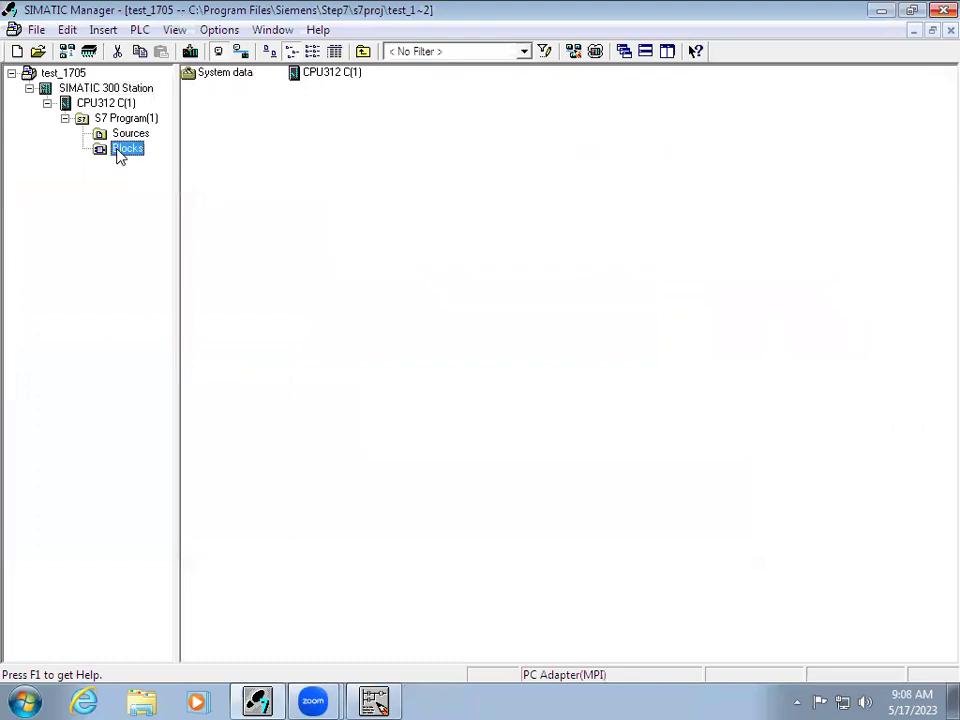
{"action": "double_click", "coordinate": [311, 73]}
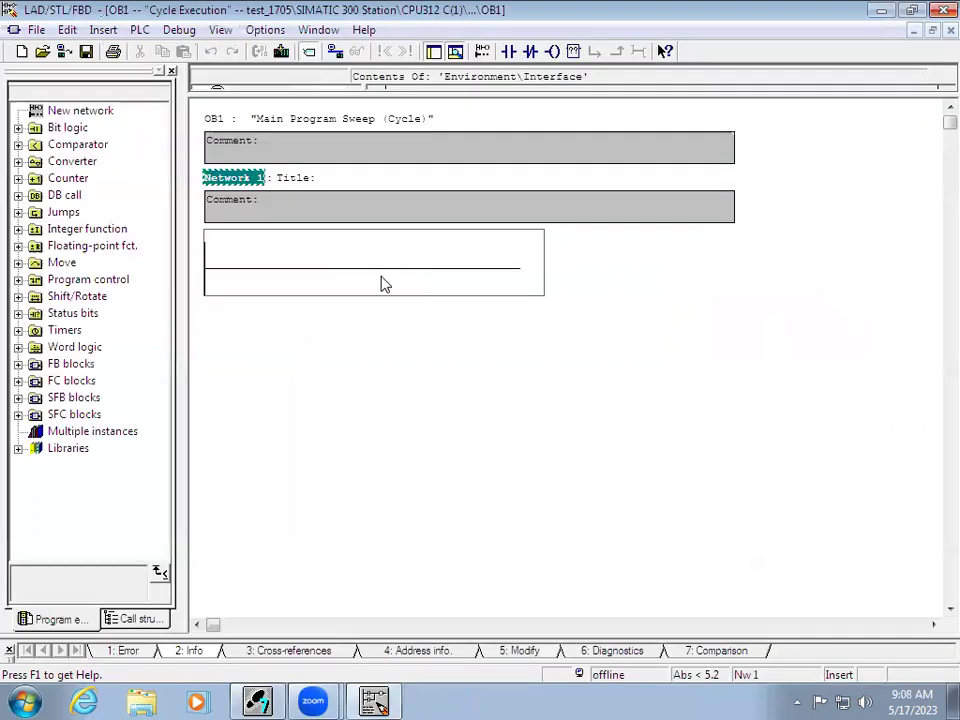
Place a normally open contact, a normally closed contact and an output coil in series on the rung of Network 1.
{"action": "left_click", "coordinate": [342, 273]}
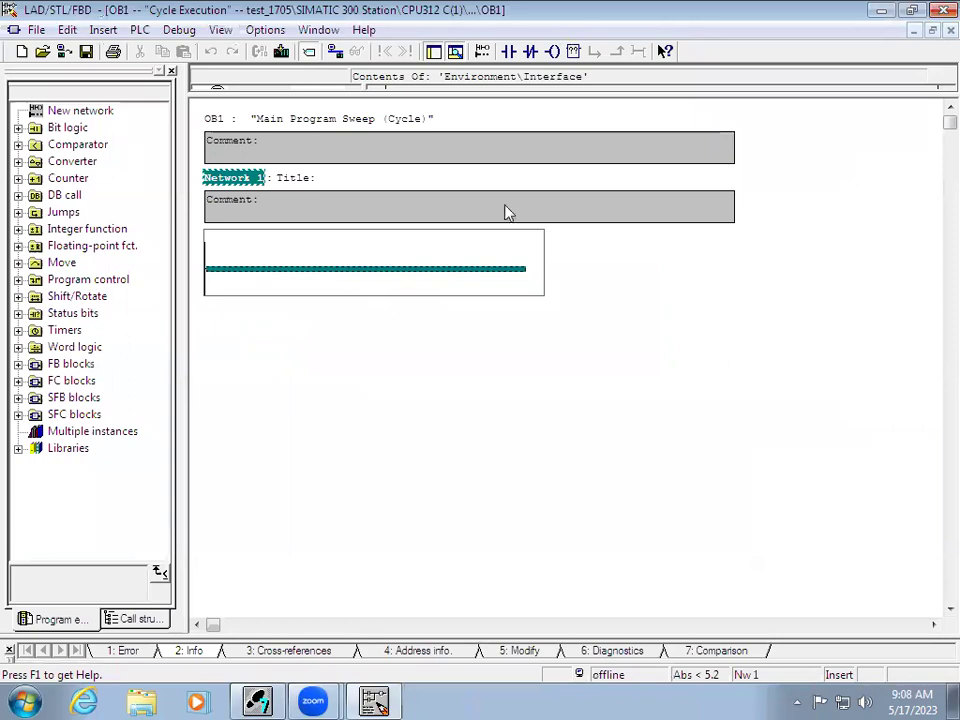
{"action": "left_click", "coordinate": [509, 51]}
{"action": "left_click", "coordinate": [439, 270]}
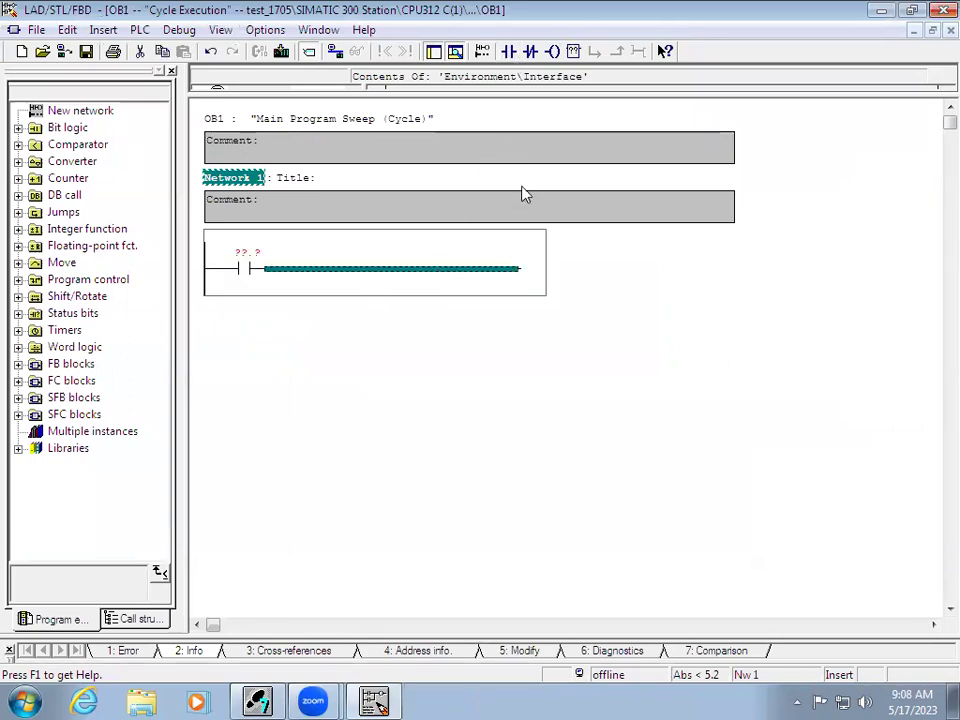
{"action": "left_click", "coordinate": [552, 51]}
{"action": "left_click", "coordinate": [302, 270]}
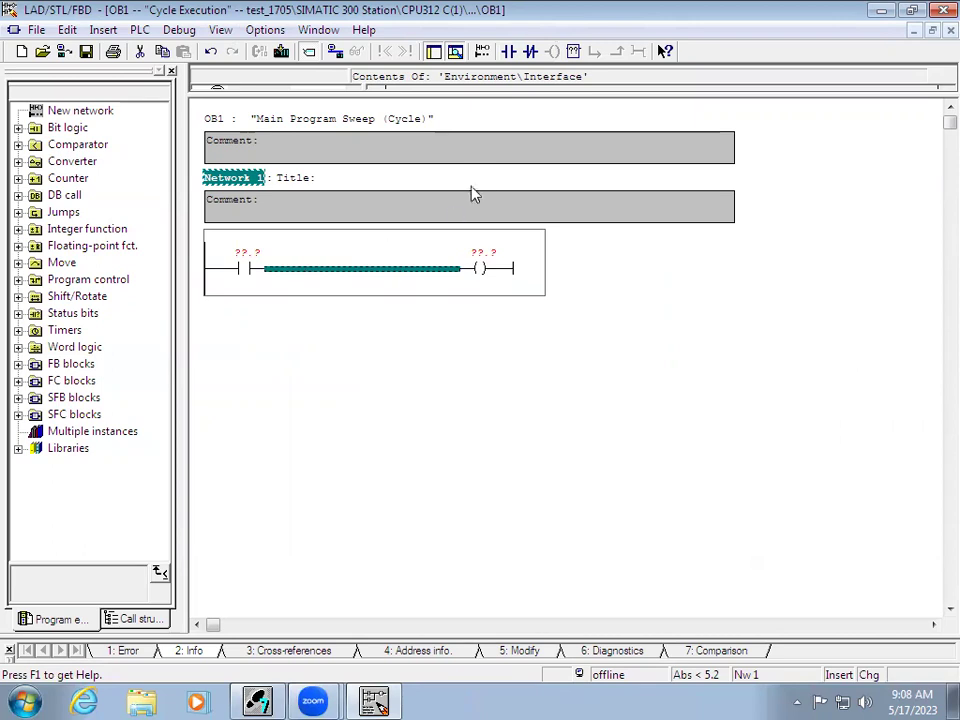
{"action": "left_click", "coordinate": [531, 52]}
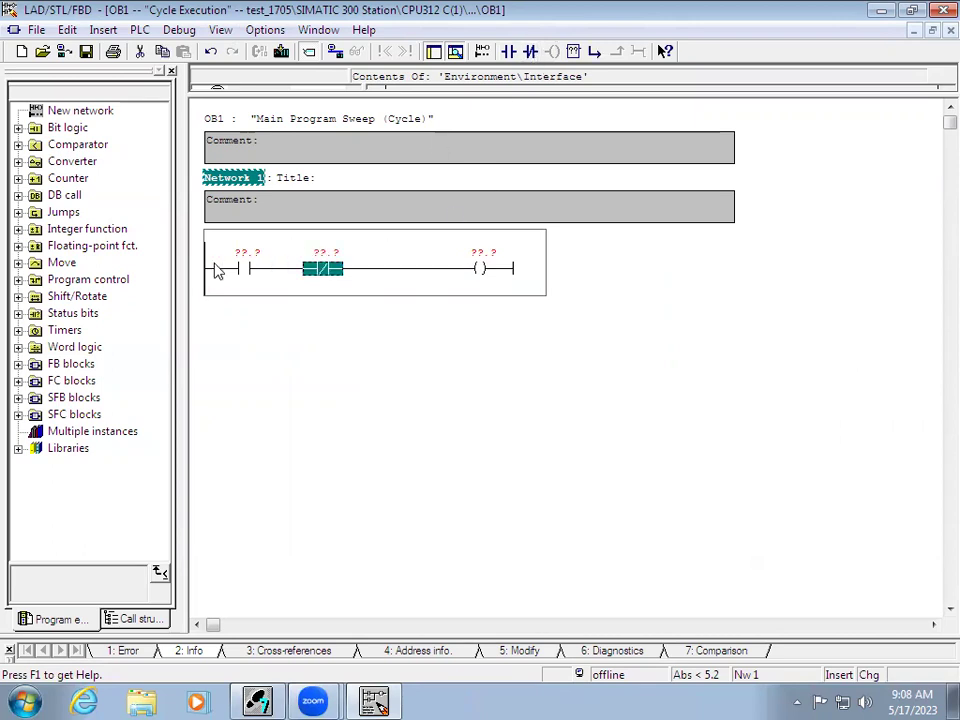
Add a parallel branch with a normally open contact around the first contact in Network 1.
{"action": "left_click", "coordinate": [212, 270]}
{"action": "left_click", "coordinate": [594, 51]}
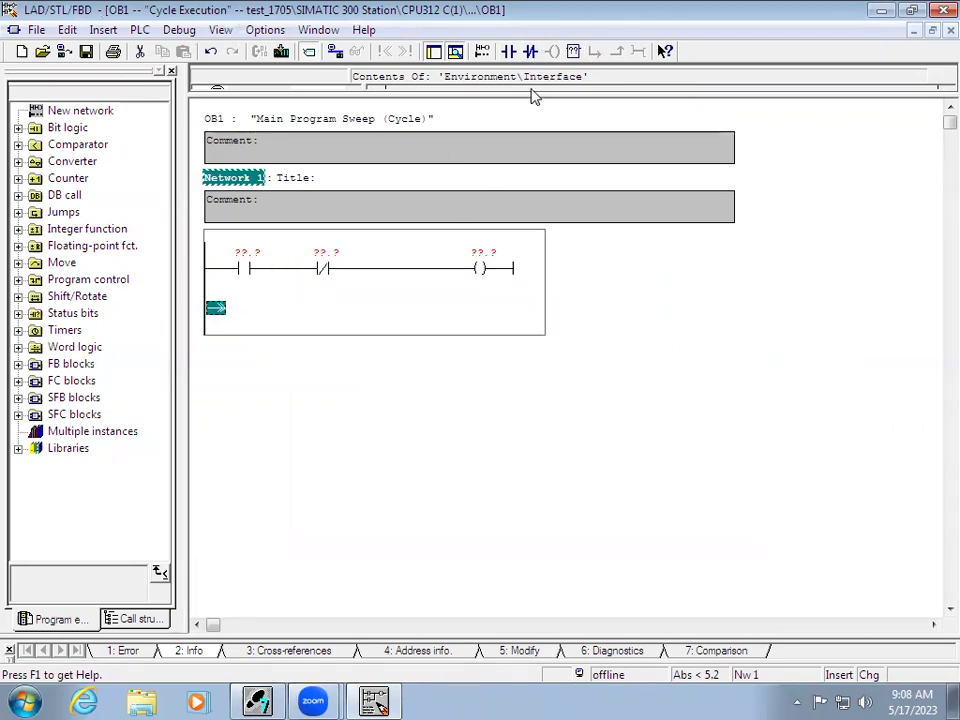
{"action": "left_click", "coordinate": [509, 51]}
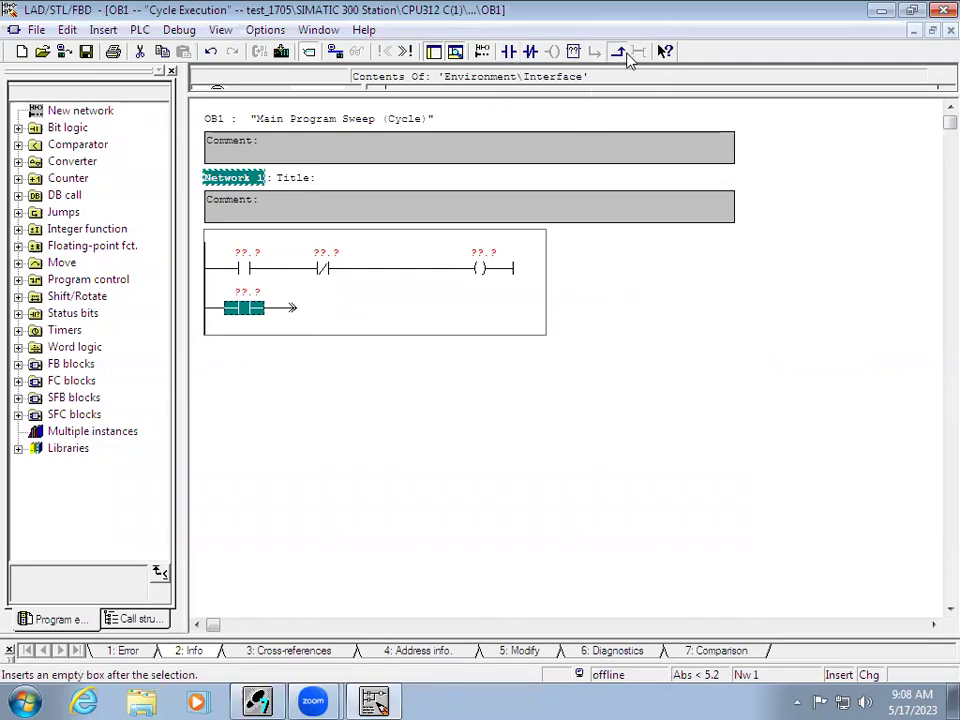
{"action": "left_click", "coordinate": [617, 51]}
{"action": "left_click", "coordinate": [250, 253]}
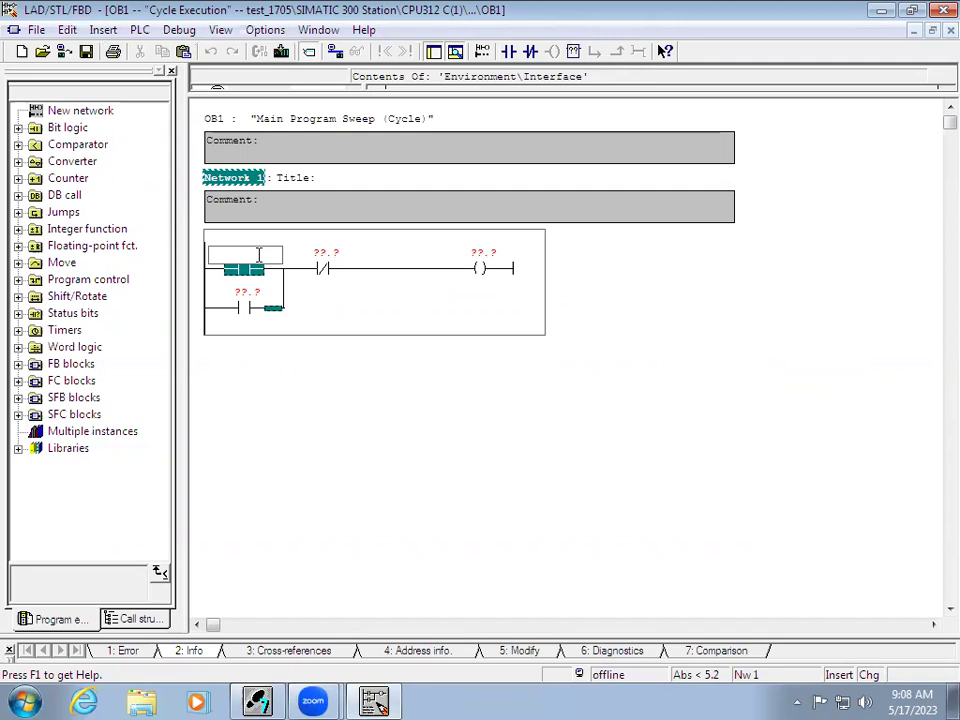
{"action": "left_click", "coordinate": [257, 270]}
{"action": "right_click", "coordinate": [243, 273]}
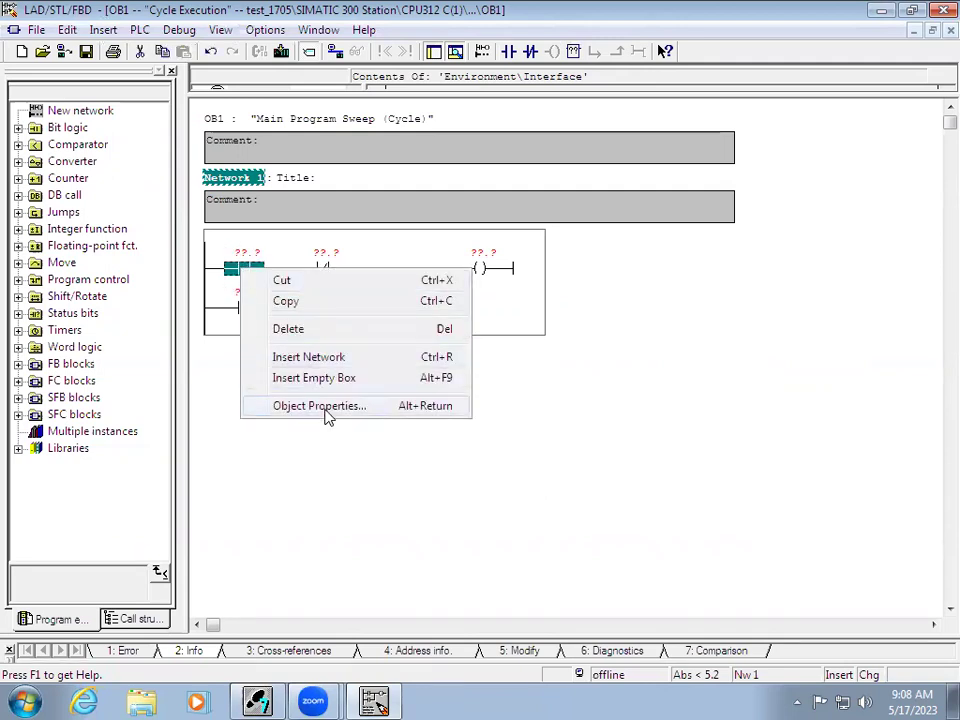
{"action": "left_click", "coordinate": [325, 407]}
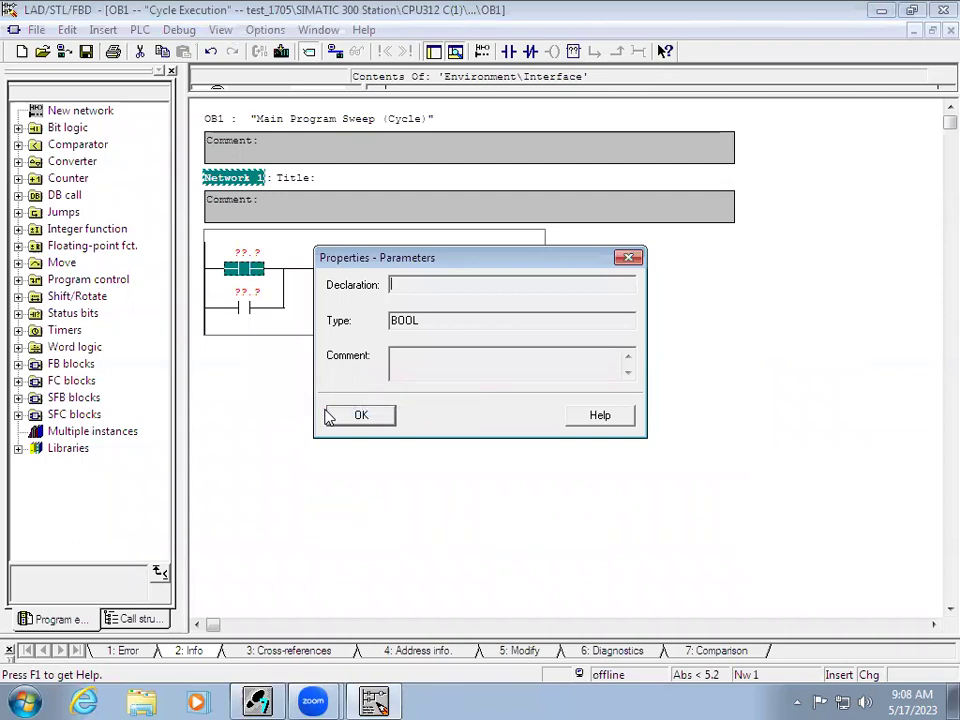
{"action": "left_click", "coordinate": [628, 258]}
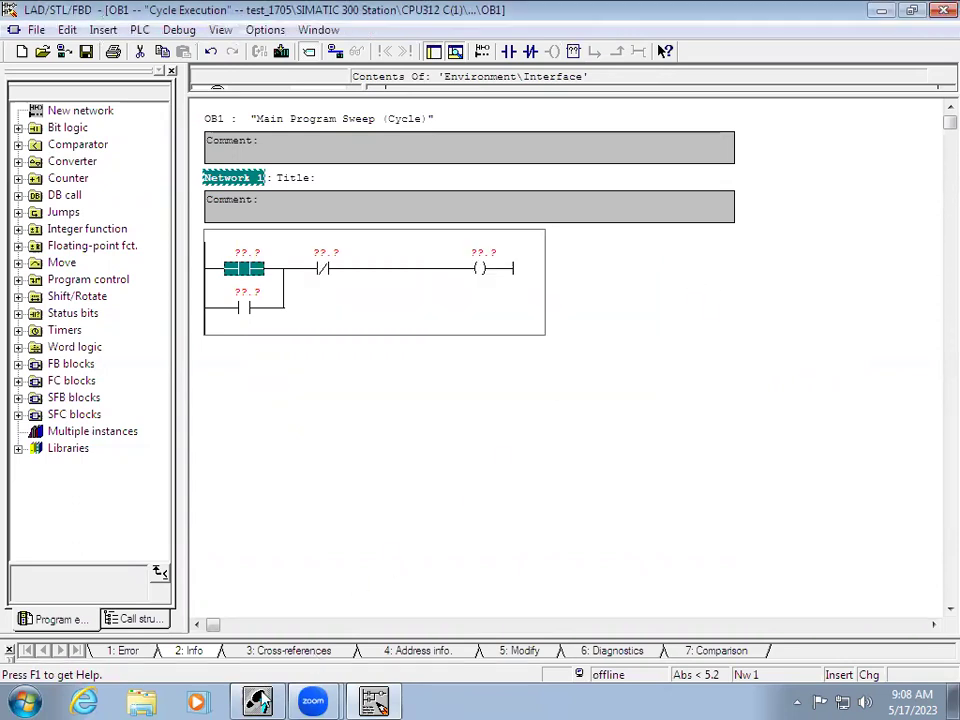
Switch to SIMATIC Manager and reopen the station's hardware configuration.
{"action": "key", "text": "alt+Tab"}
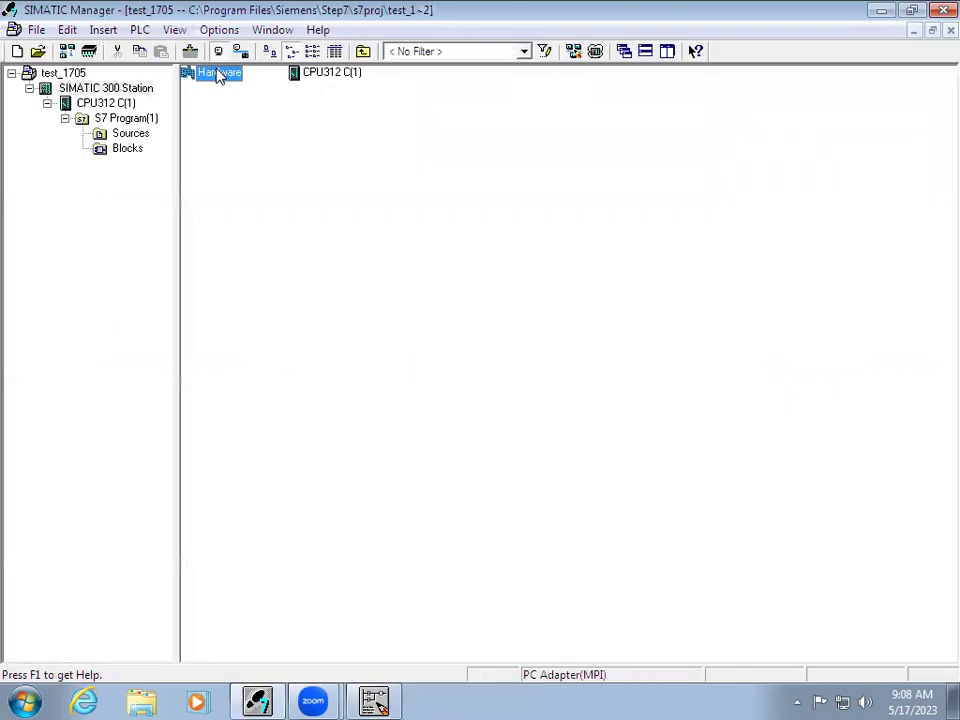
{"action": "left_click", "coordinate": [220, 74]}
{"action": "left_click", "coordinate": [251, 76]}
{"action": "double_click", "coordinate": [190, 78]}
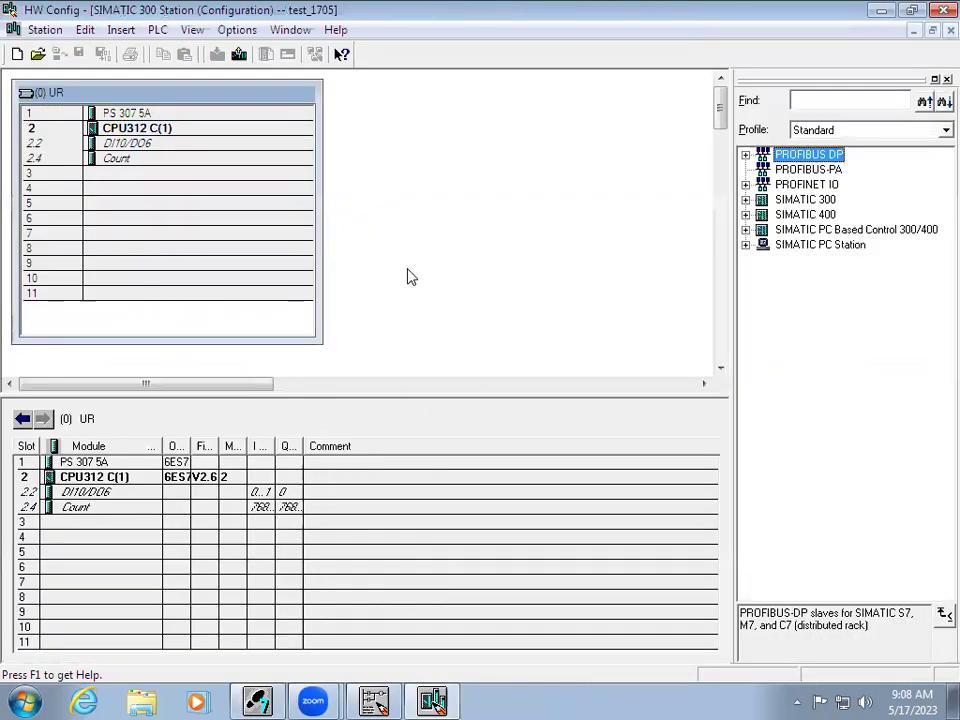
{"action": "left_click", "coordinate": [114, 496]}
{"action": "right_click", "coordinate": [113, 497]}
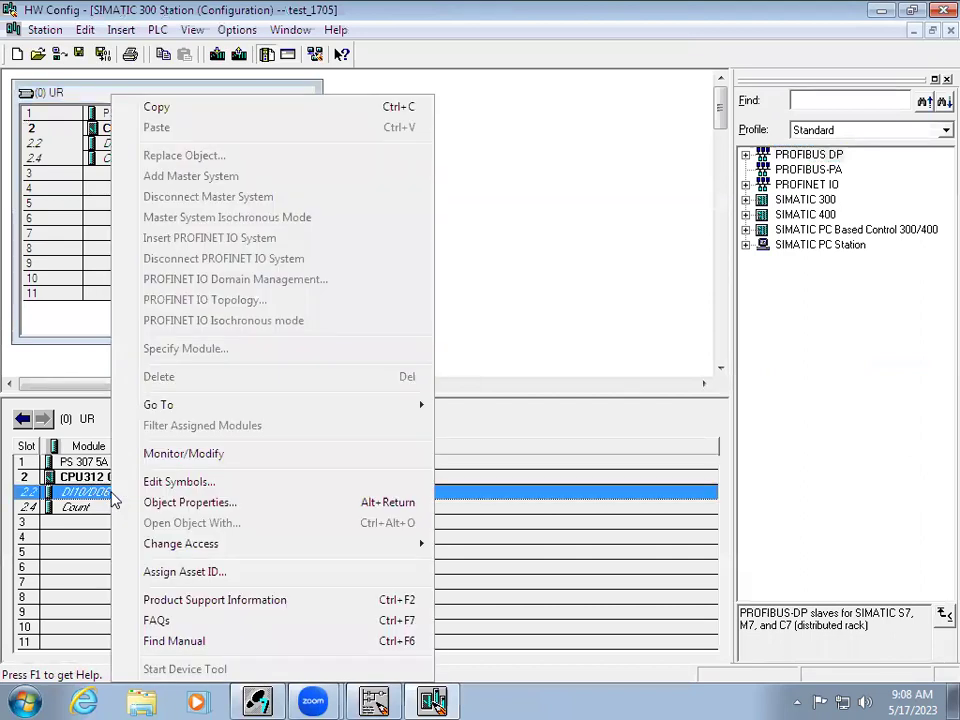
{"action": "left_click", "coordinate": [192, 482]}
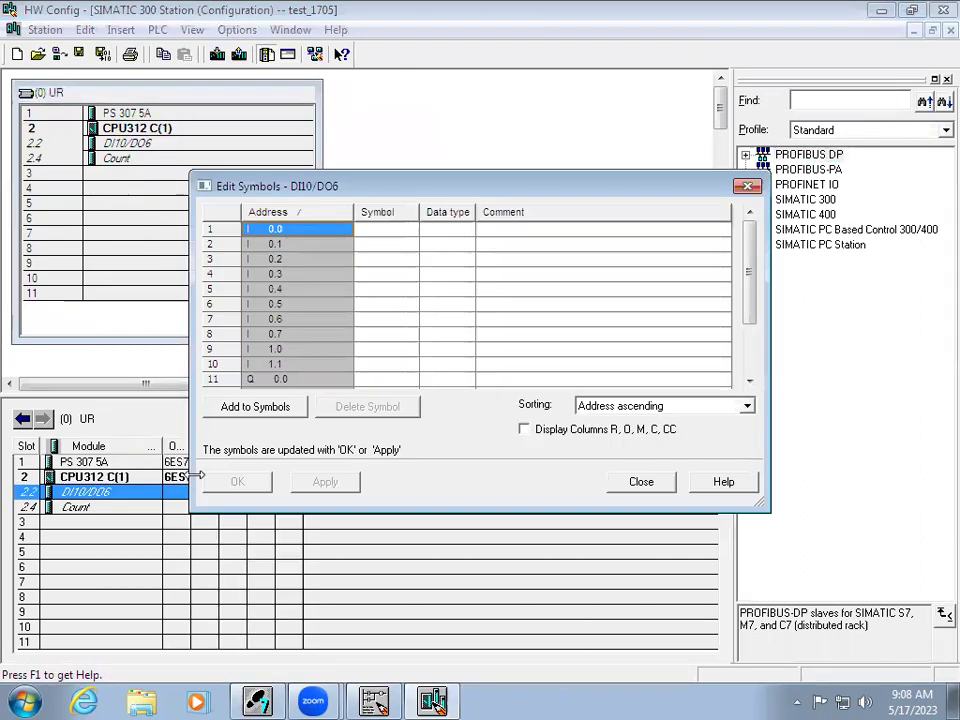
{"action": "left_click", "coordinate": [749, 186]}
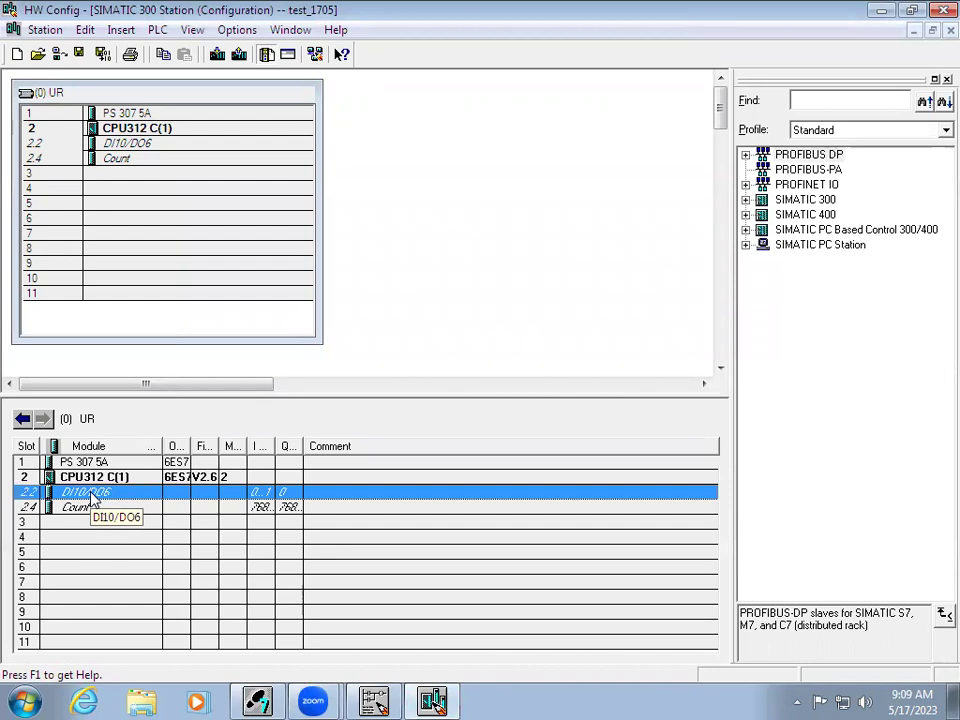
Open the symbol editor of the DI10/DO6 module and name input I 0.0 START and input I 0.1 STOP.
{"action": "right_click", "coordinate": [91, 495]}
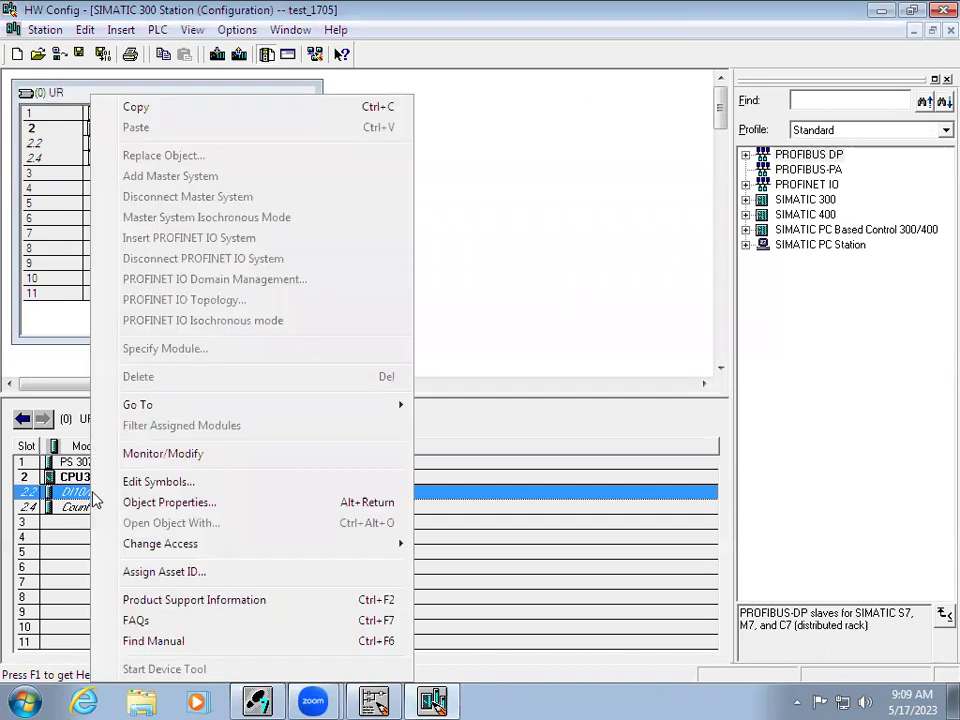
{"action": "left_click", "coordinate": [187, 490]}
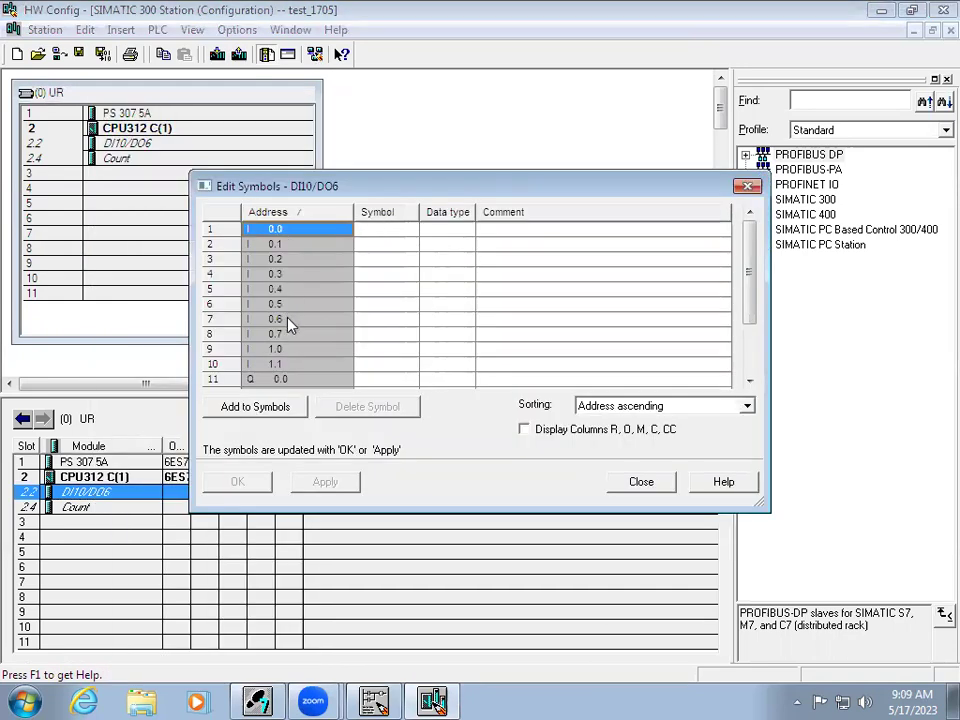
{"action": "left_click", "coordinate": [382, 228]}
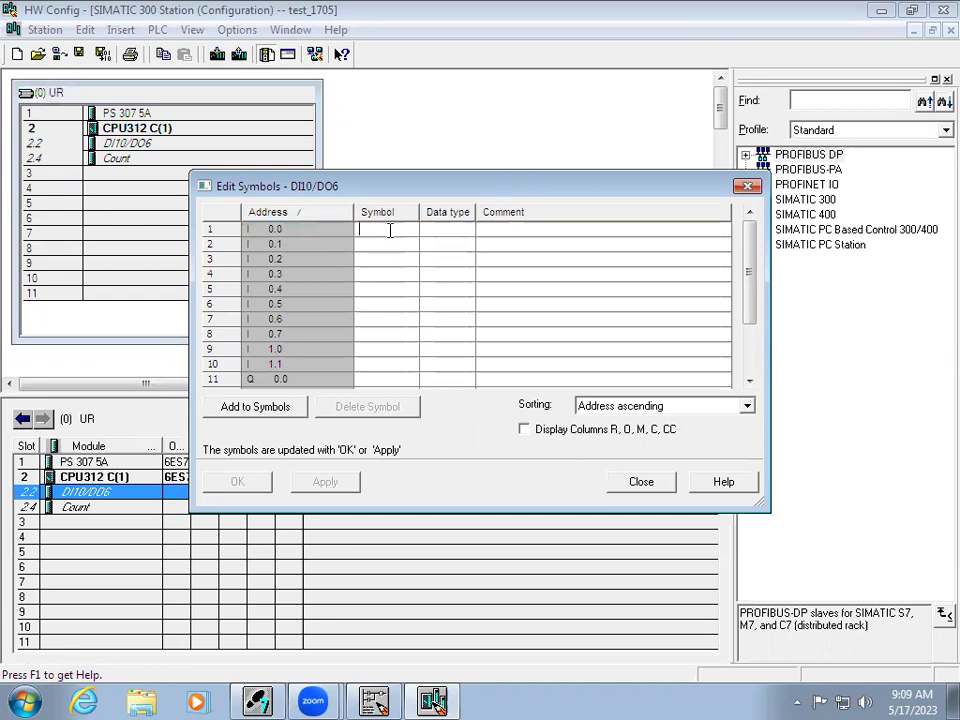
{"action": "type", "text": "START"}
{"action": "key", "text": "Return"}
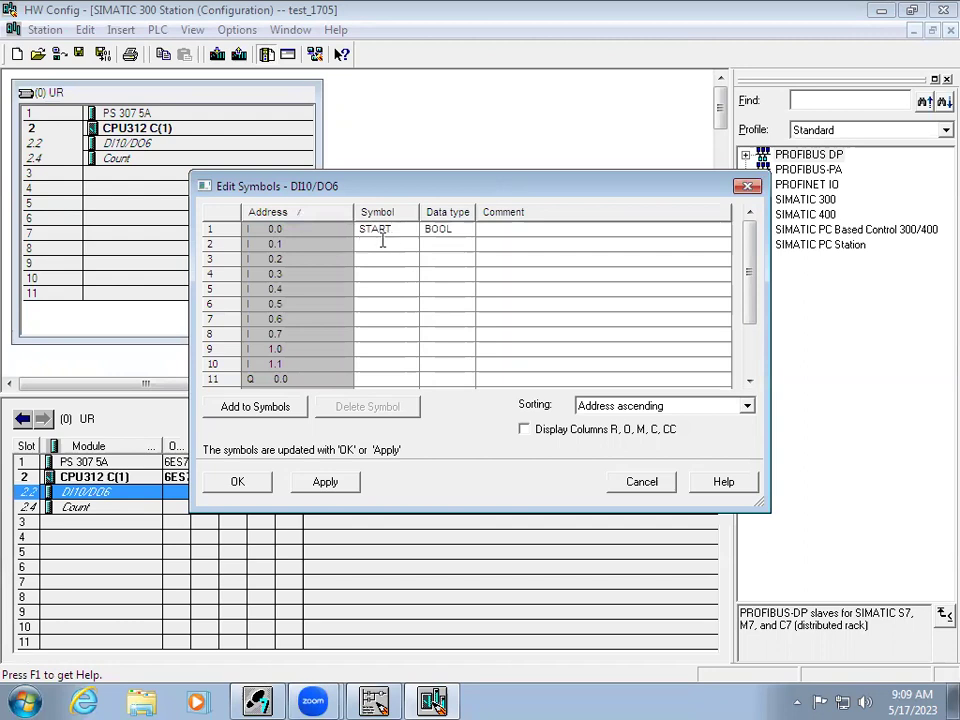
{"action": "type", "text": "STOP"}
{"action": "key", "text": "Return"}
Name output Q 0.0 LOAD, apply the symbols and close the symbol editor.
{"action": "left_click", "coordinate": [370, 380]}
{"action": "type", "text": "LOAD"}
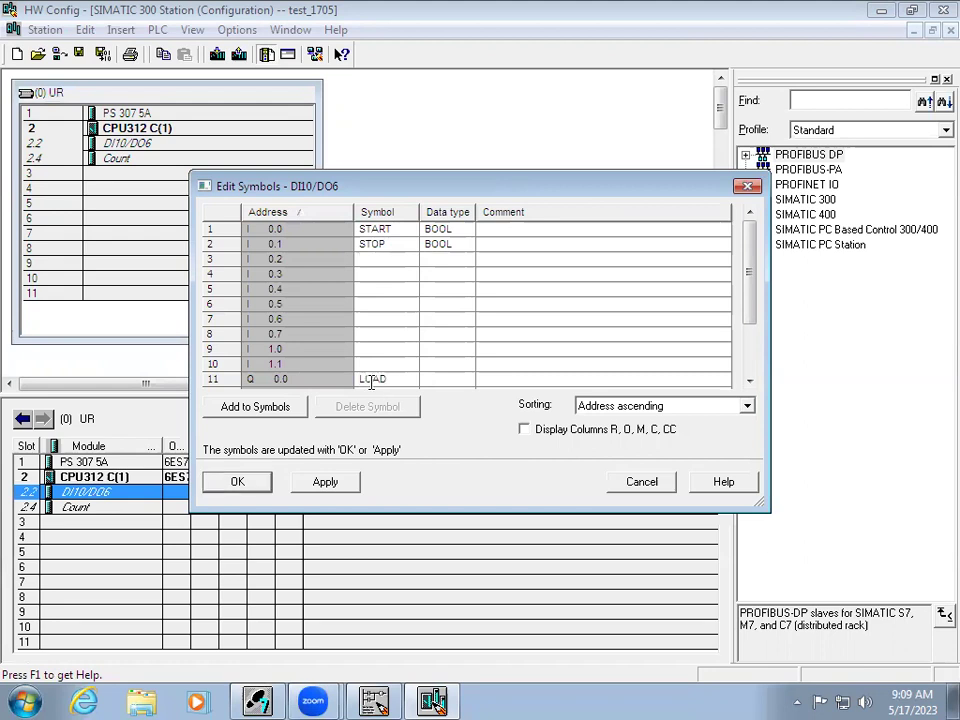
{"action": "key", "text": "Return"}
{"action": "scroll", "coordinate": [446, 330], "scroll_direction": "down", "scroll_amount": 2}
{"action": "scroll", "coordinate": [448, 332], "scroll_direction": "up", "scroll_amount": 2}
{"action": "left_click", "coordinate": [326, 481]}
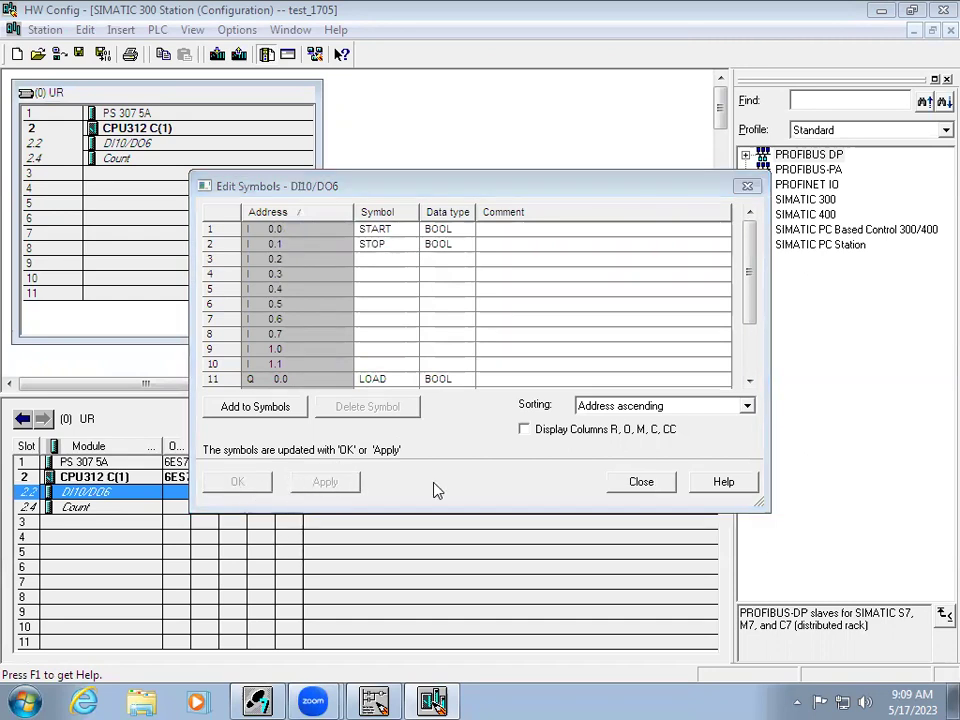
{"action": "left_click", "coordinate": [658, 483]}
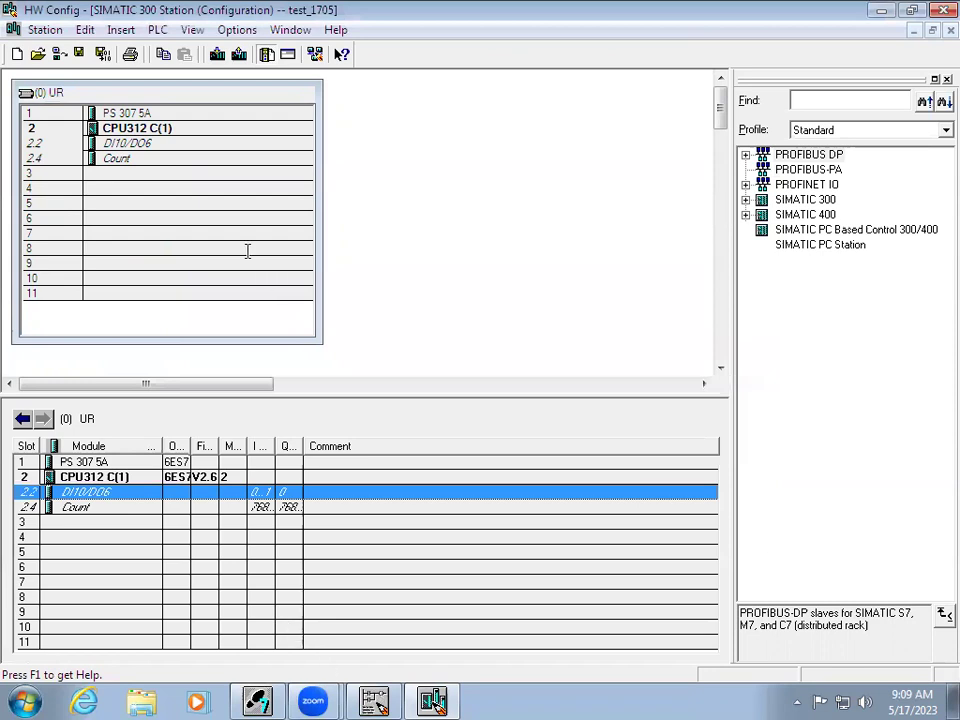
Switch to OB1 in the ladder editor and assign START to the first contact and STOP to the normally closed contact.
{"action": "key", "text": "alt+Tab"}
{"action": "type", "text": "s"}
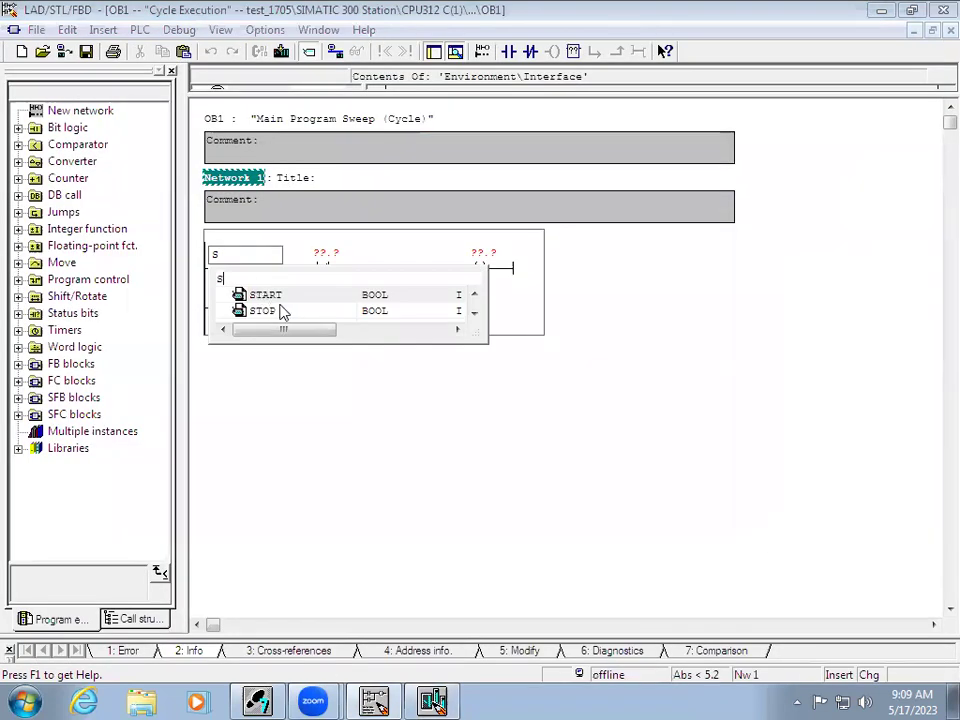
{"action": "type", "text": "ta"}
{"action": "left_click", "coordinate": [280, 298]}
{"action": "key", "text": "Return"}
{"action": "left_click", "coordinate": [322, 267]}
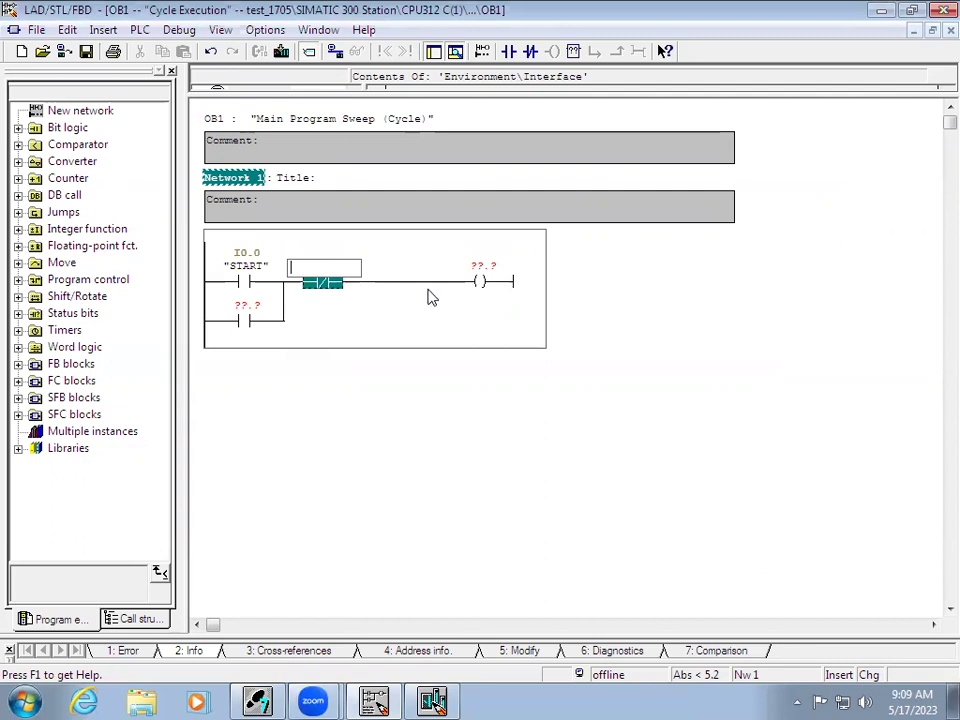
{"action": "type", "text": "stop"}
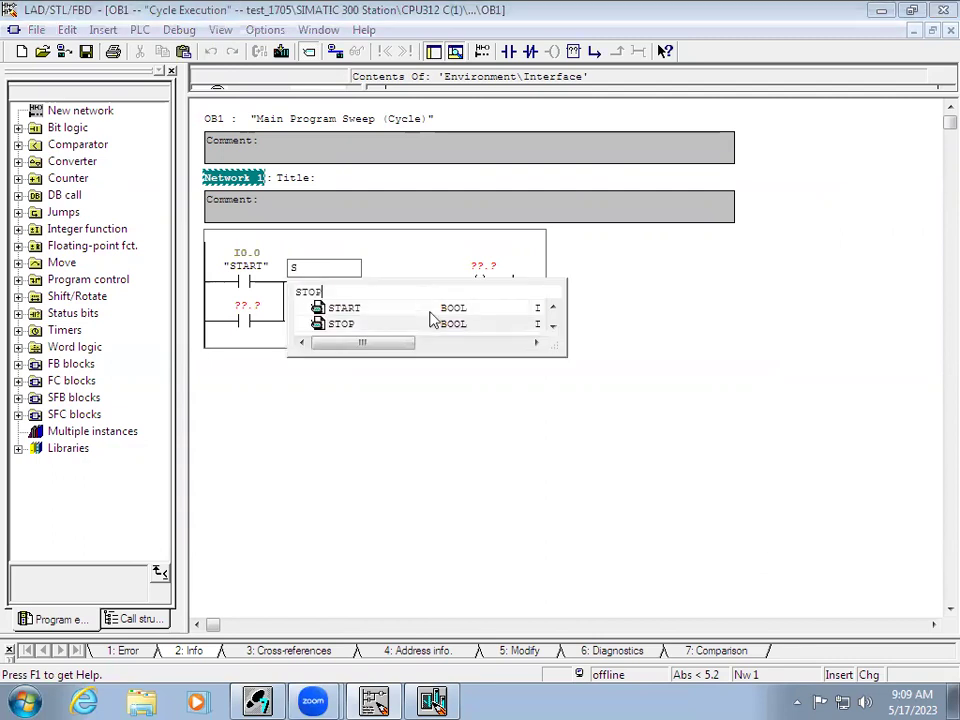
{"action": "left_click", "coordinate": [368, 324]}
{"action": "key", "text": "Return"}
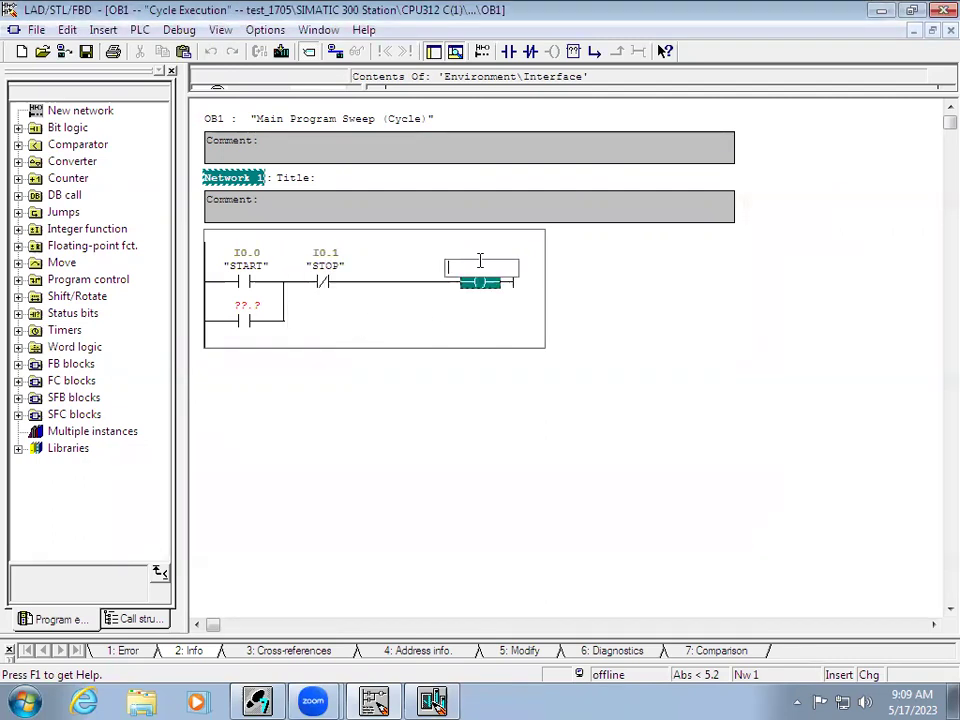
Assign the symbol LOAD to the output coil and to the parallel contact in Network 1.
{"action": "type", "text": "lo"}
{"action": "left_click", "coordinate": [500, 310]}
{"action": "key", "text": "Return"}
{"action": "left_click", "coordinate": [256, 305]}
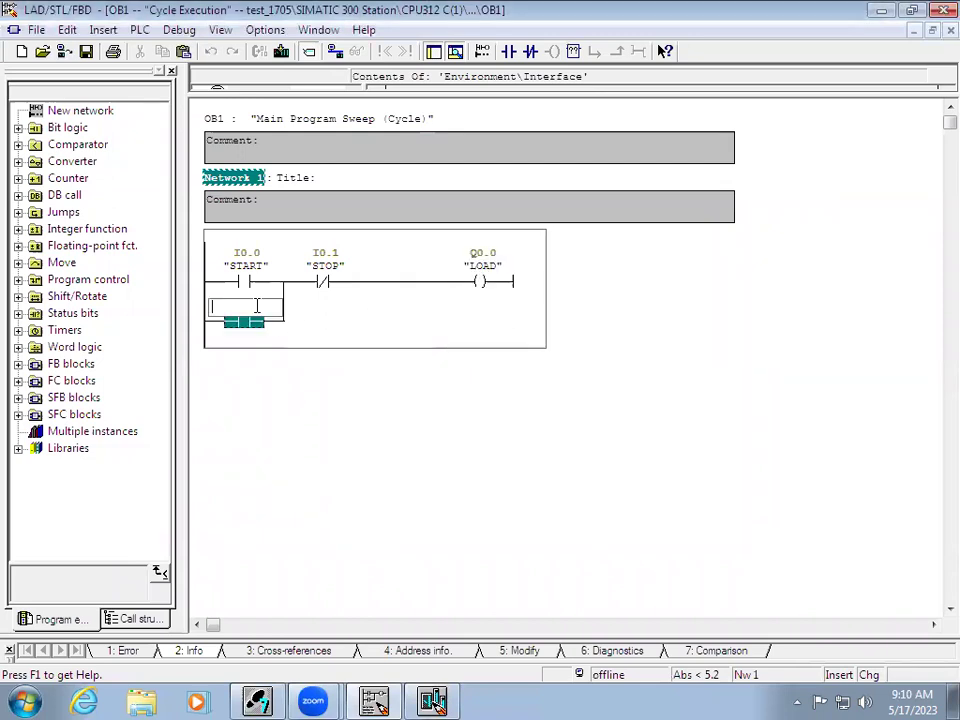
{"action": "type", "text": "load"}
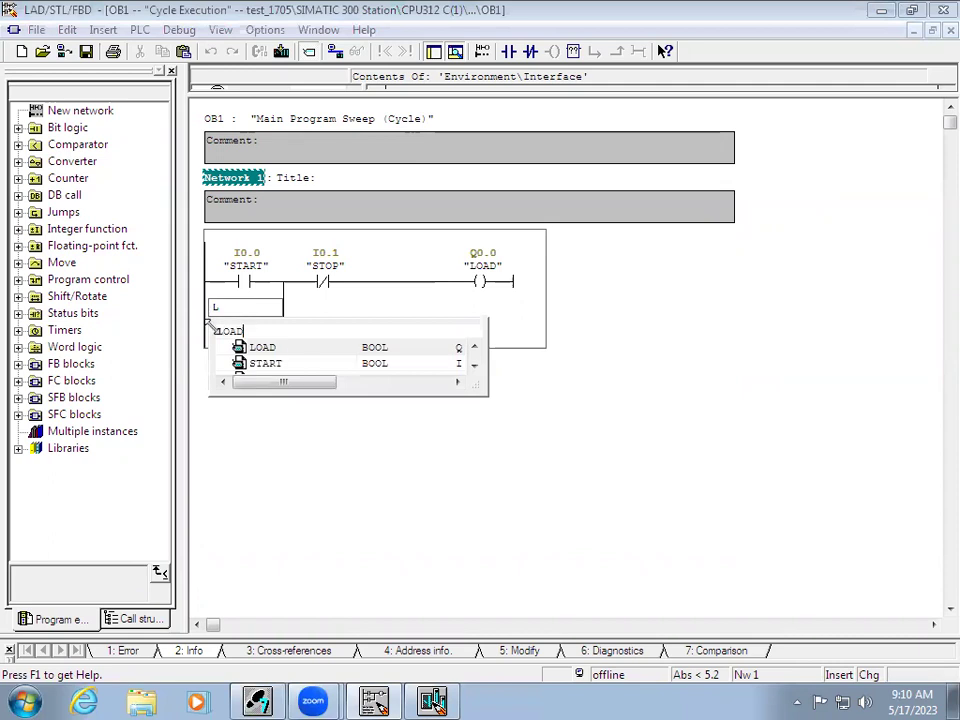
{"action": "key", "text": "Return"}
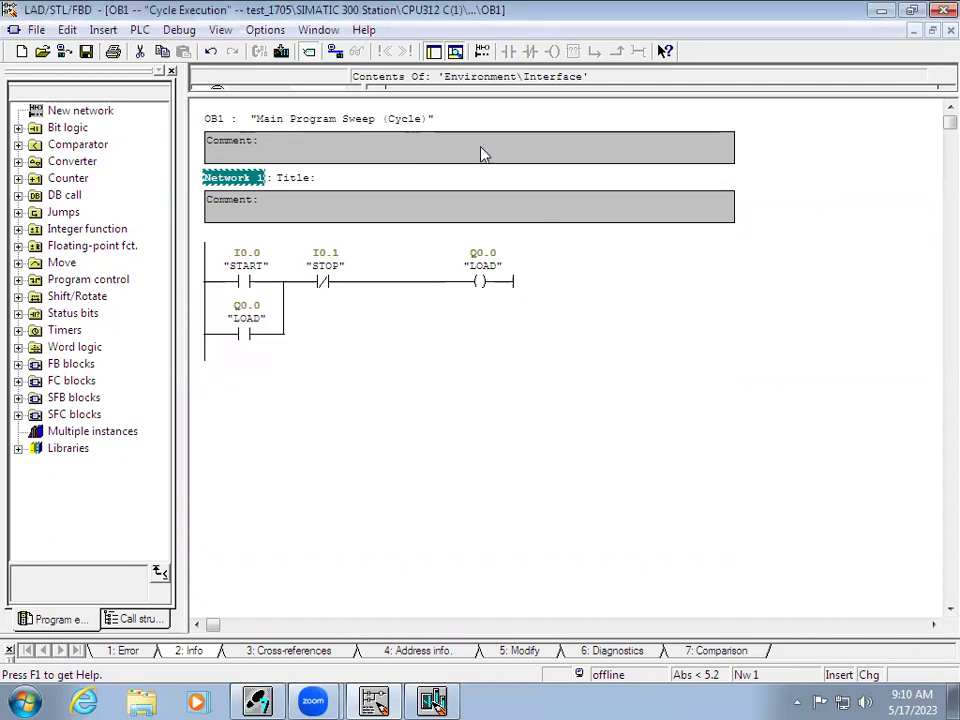
Enlarge OB1's variable declaration area to examine its interface and TEMP section, and shrink it again.
{"action": "left_click_drag", "start_coordinate": [483, 92], "coordinate": [471, 236]}
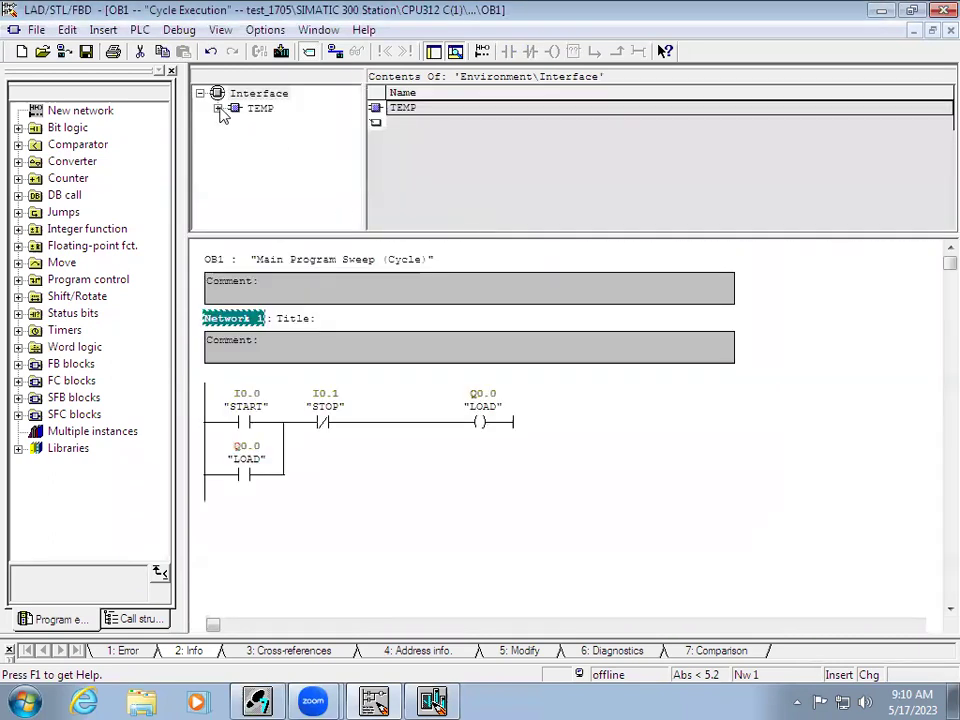
{"action": "left_click", "coordinate": [220, 109]}
{"action": "scroll", "coordinate": [355, 180], "scroll_direction": "down", "scroll_amount": 1}
{"action": "scroll", "coordinate": [355, 180], "scroll_direction": "up", "scroll_amount": 1}
{"action": "left_click", "coordinate": [217, 93]}
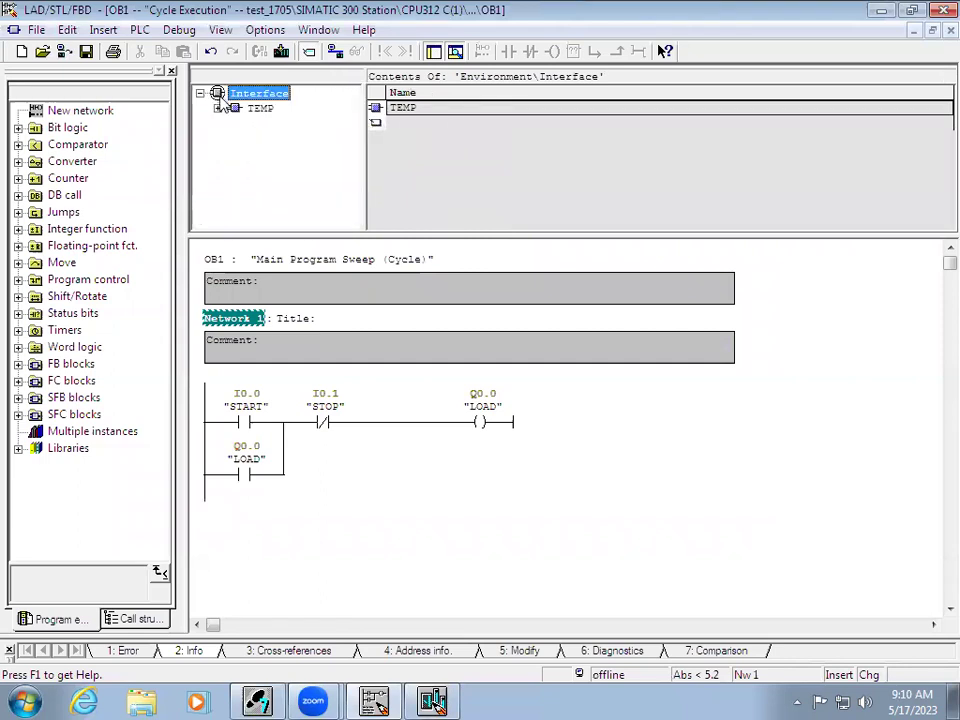
{"action": "left_click_drag", "start_coordinate": [506, 233], "coordinate": [514, 128]}
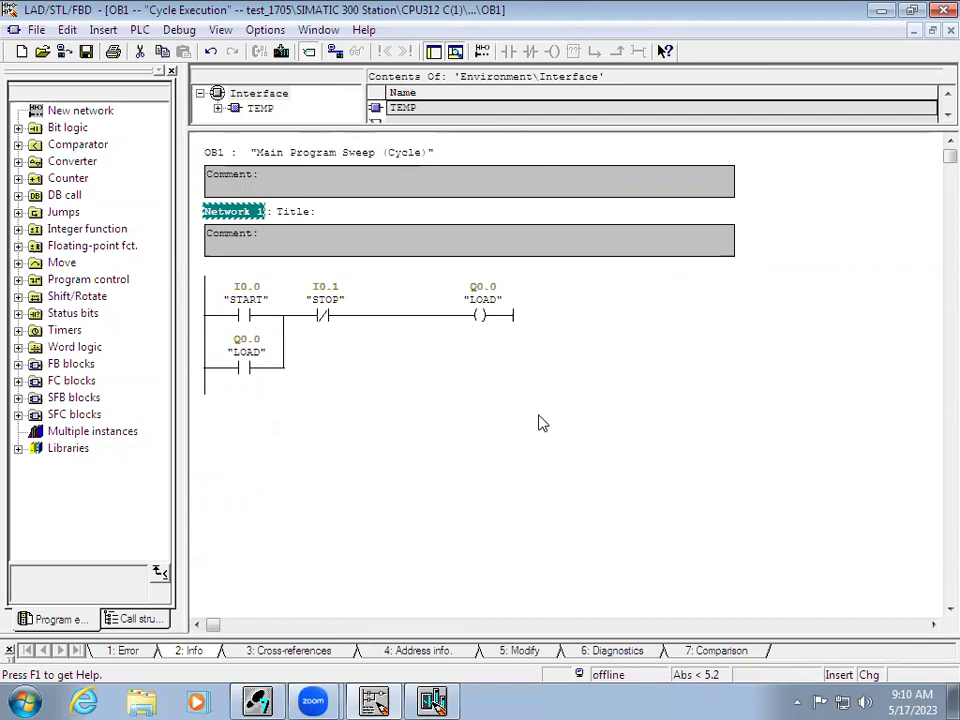
Save OB1, download it to the CPU and monitor the block online.
{"action": "left_click", "coordinate": [87, 58]}
{"action": "left_click", "coordinate": [282, 56]}
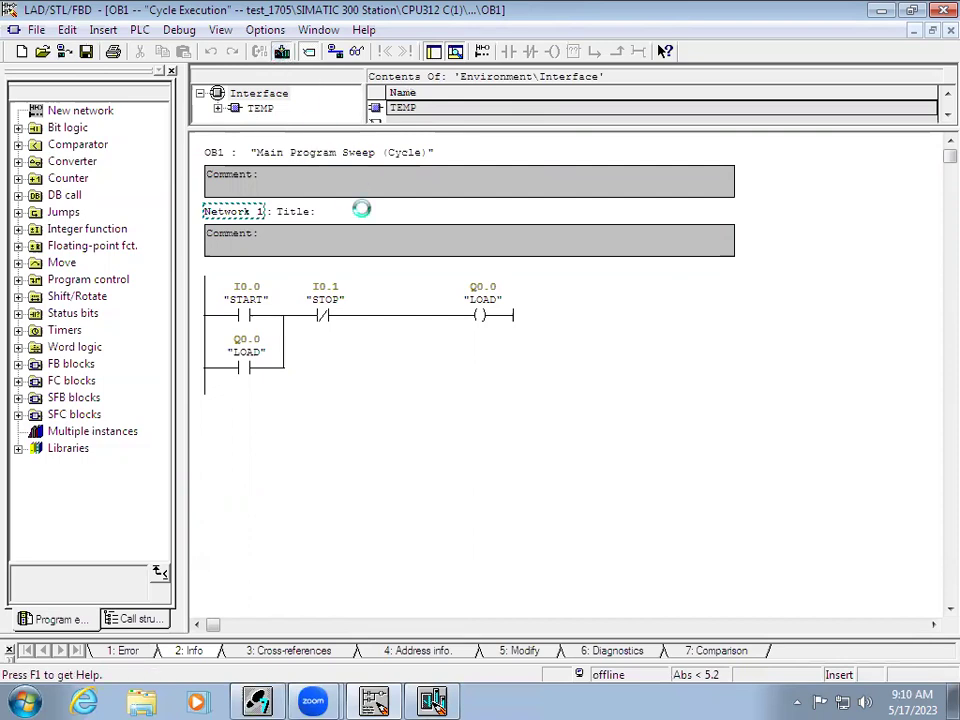
{"action": "left_click", "coordinate": [357, 52]}
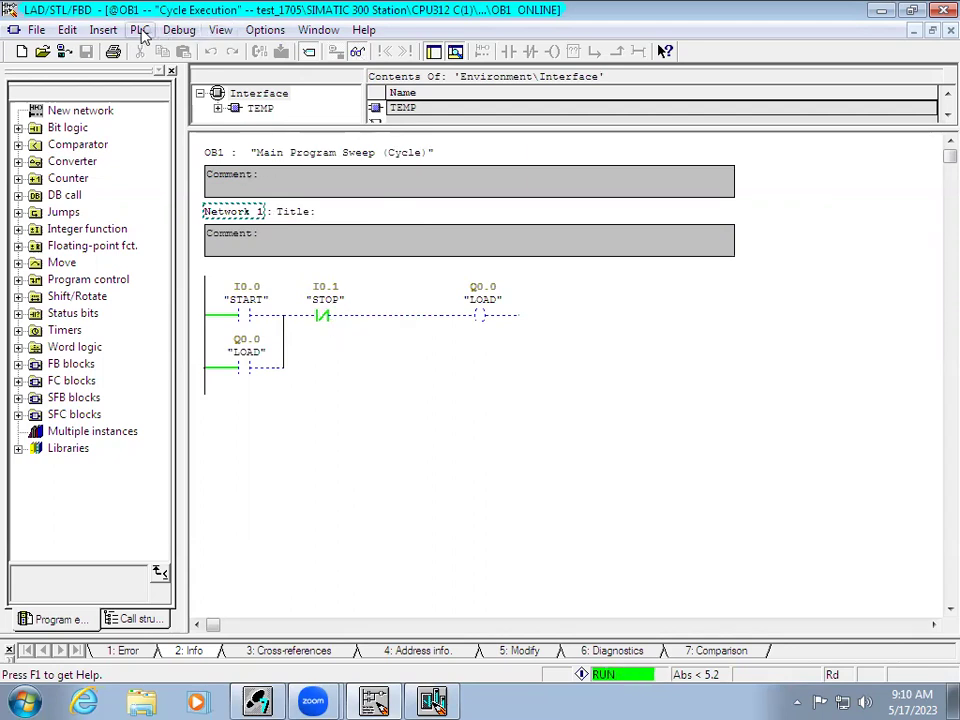
{"action": "left_click", "coordinate": [357, 52]}
{"action": "left_click", "coordinate": [358, 52]}
Check the CPU's current operating mode and mode switch position.
{"action": "left_click", "coordinate": [139, 30]}
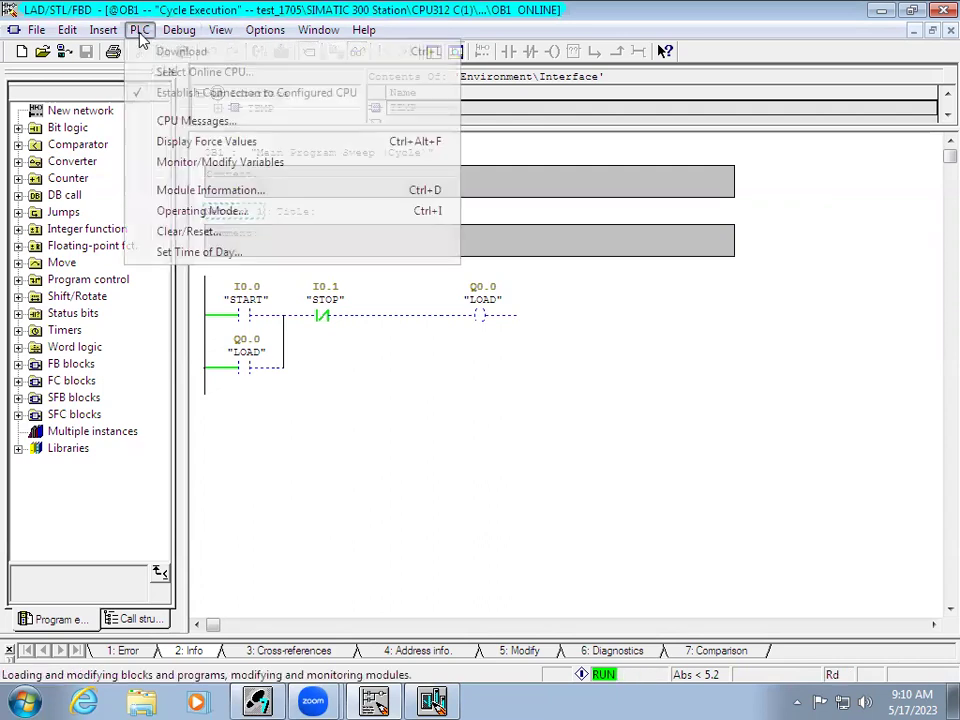
{"action": "left_click", "coordinate": [205, 210]}
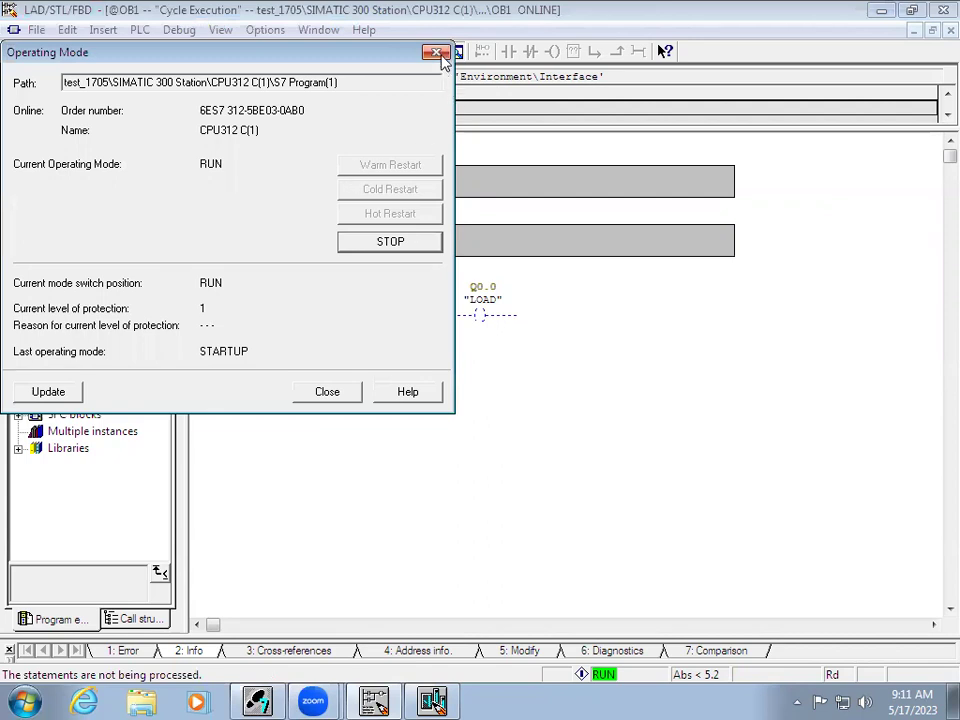
{"action": "left_click", "coordinate": [437, 52]}
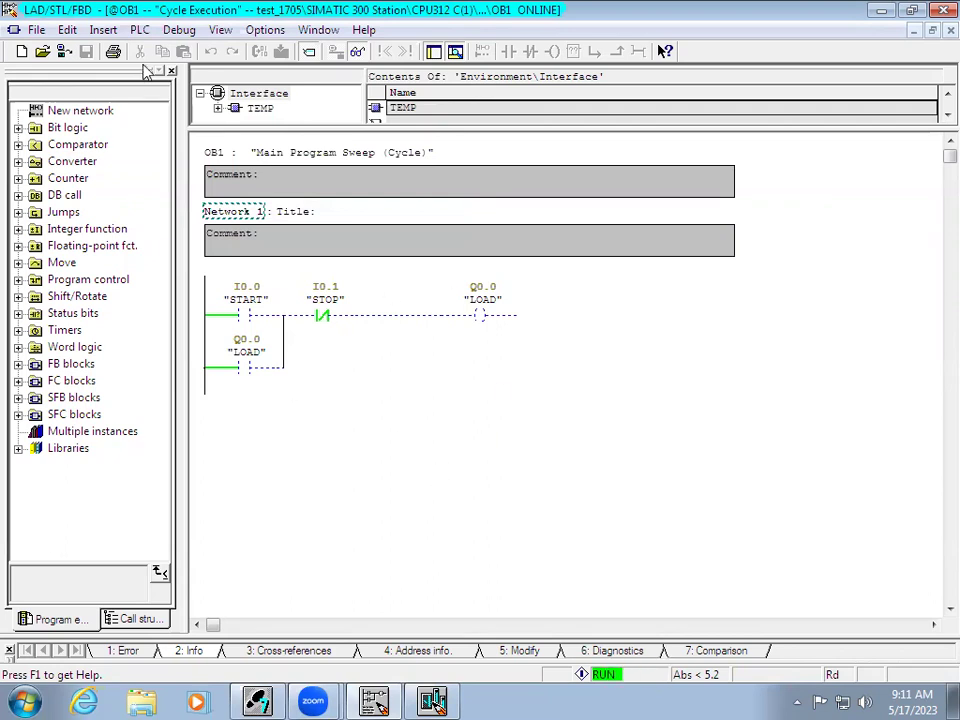
{"action": "left_click", "coordinate": [139, 29]}
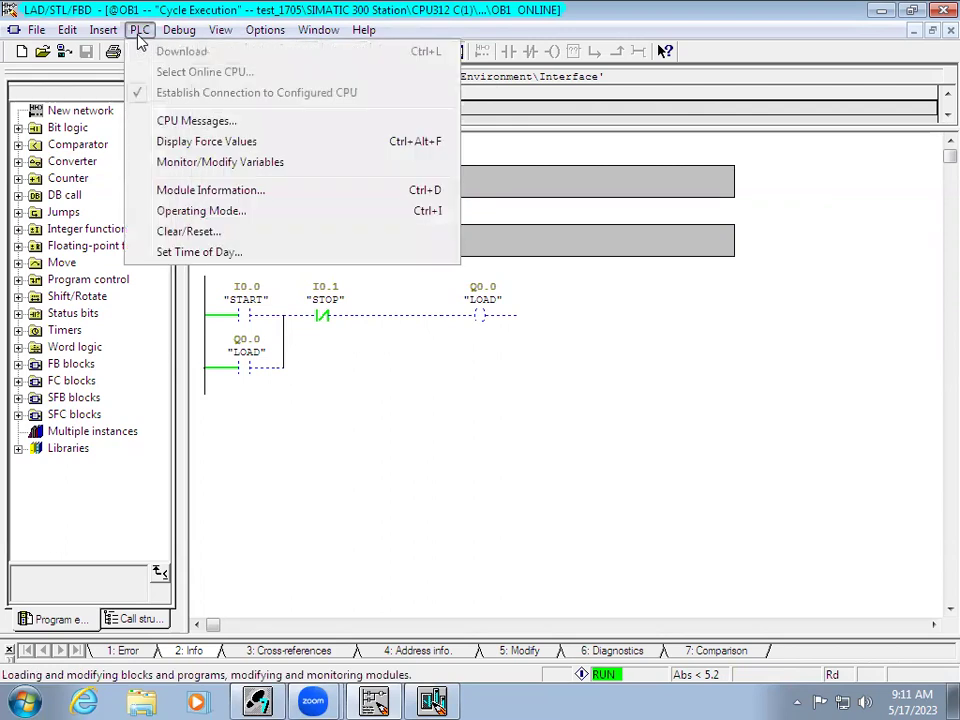
{"action": "left_click", "coordinate": [233, 213]}
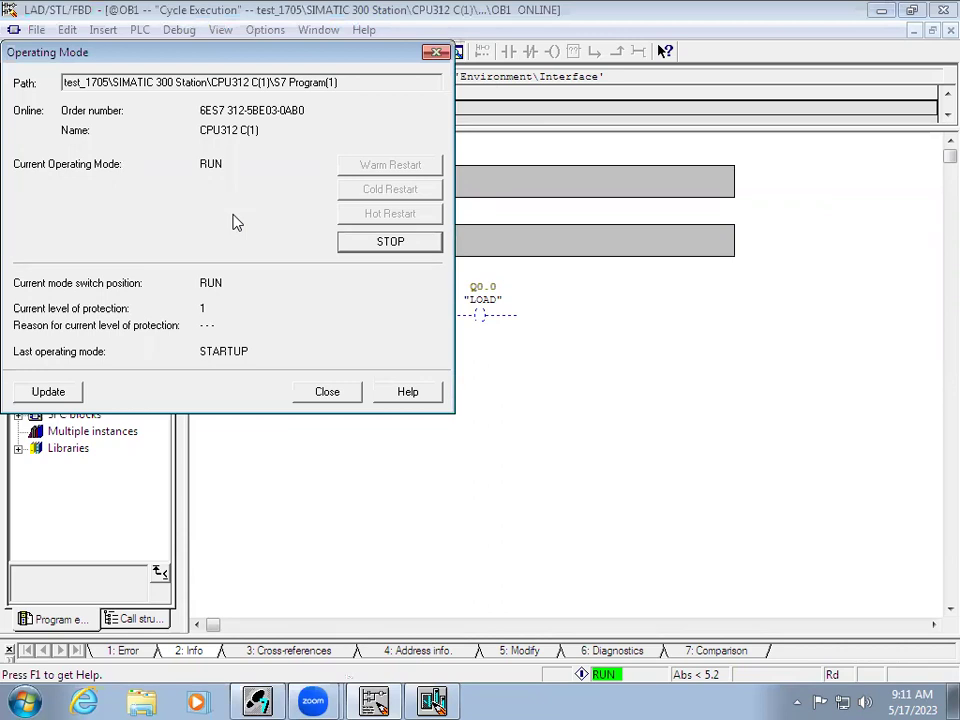
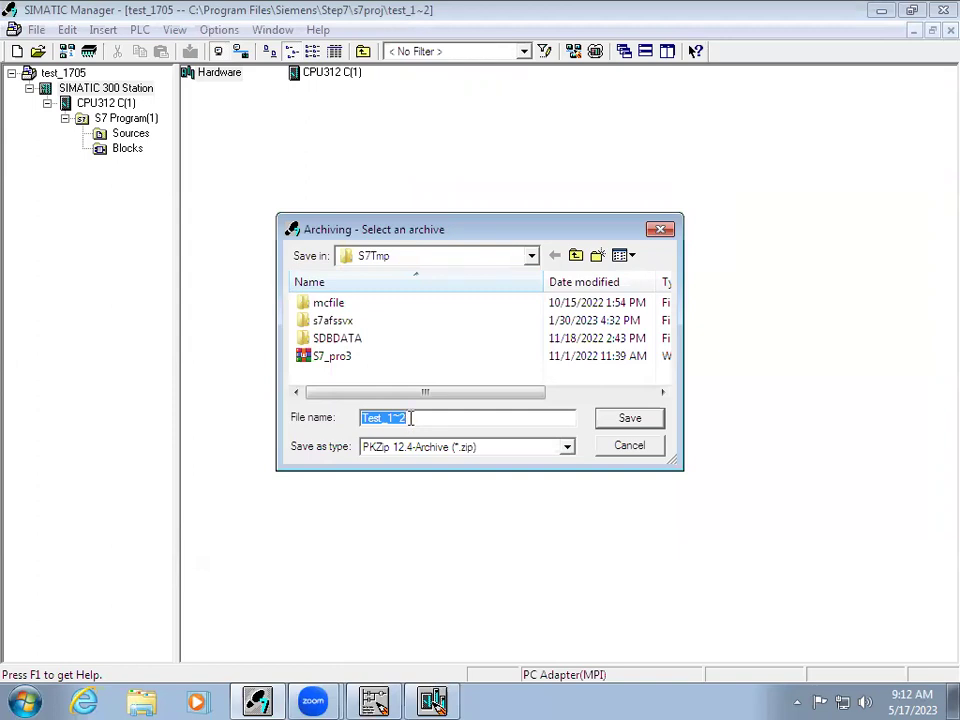
Try to save the project archive as a PKZip file in the S7Tmp folder.
{"action": "left_click", "coordinate": [421, 418]}
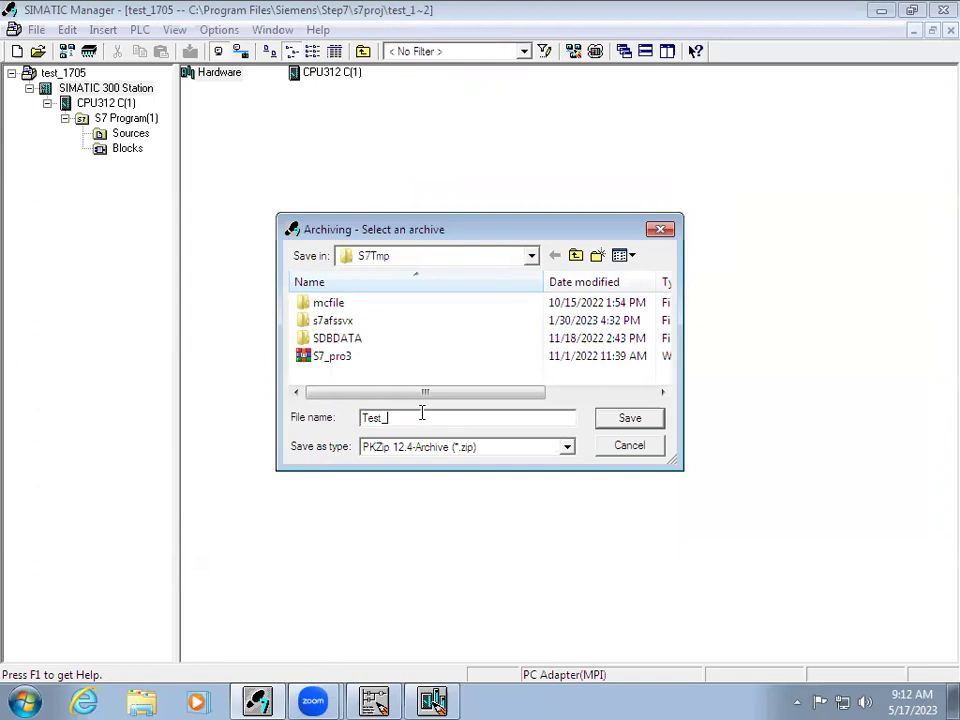
{"action": "type", "text": "17"}
{"action": "left_click", "coordinate": [648, 421]}
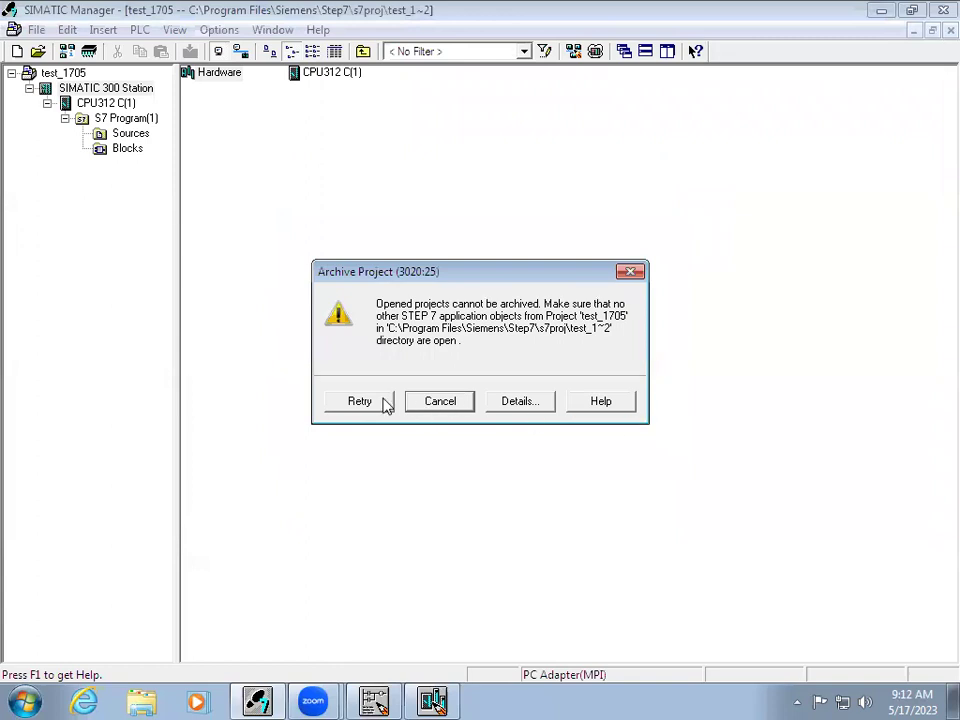
{"action": "left_click", "coordinate": [414, 405]}
Try again to archive the user project test_1705 in PKZip 12.4 format.
{"action": "left_click", "coordinate": [36, 29]}
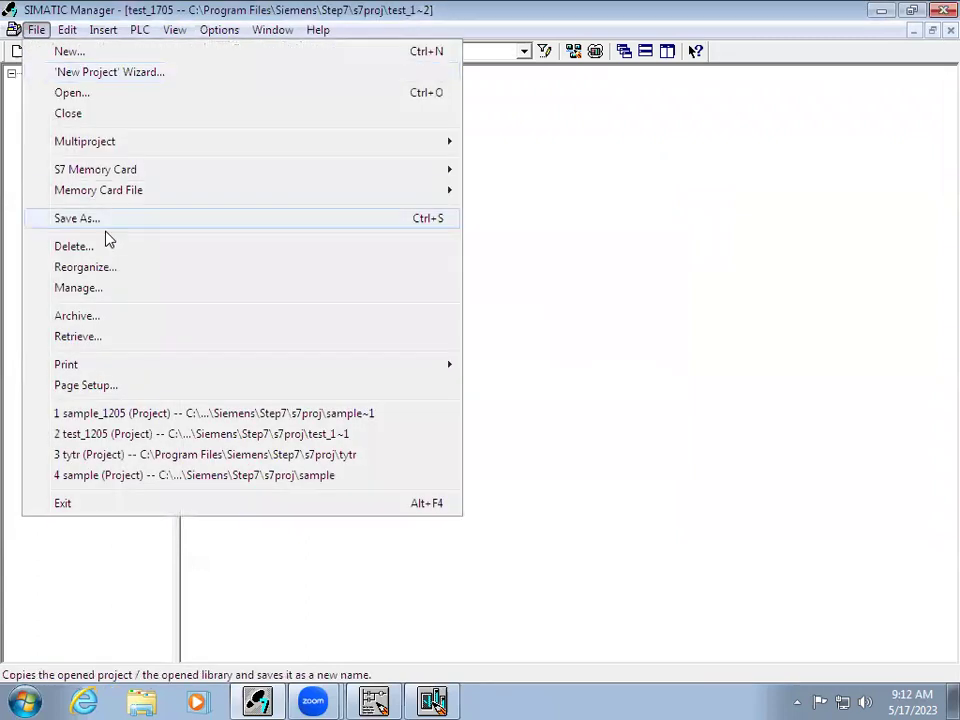
{"action": "left_click", "coordinate": [95, 318]}
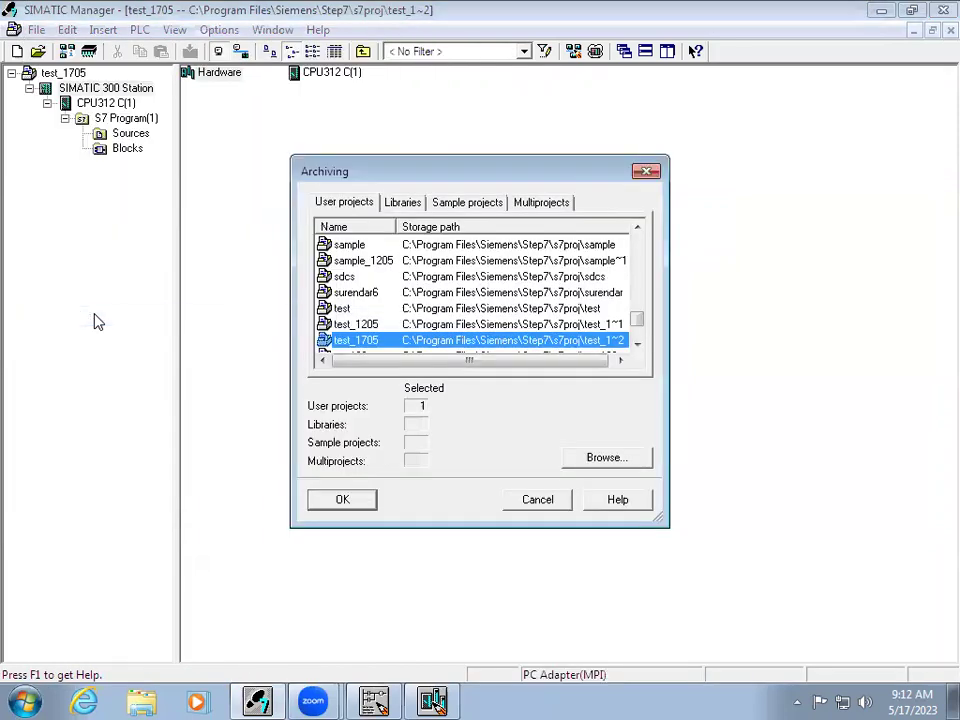
{"action": "double_click", "coordinate": [448, 340]}
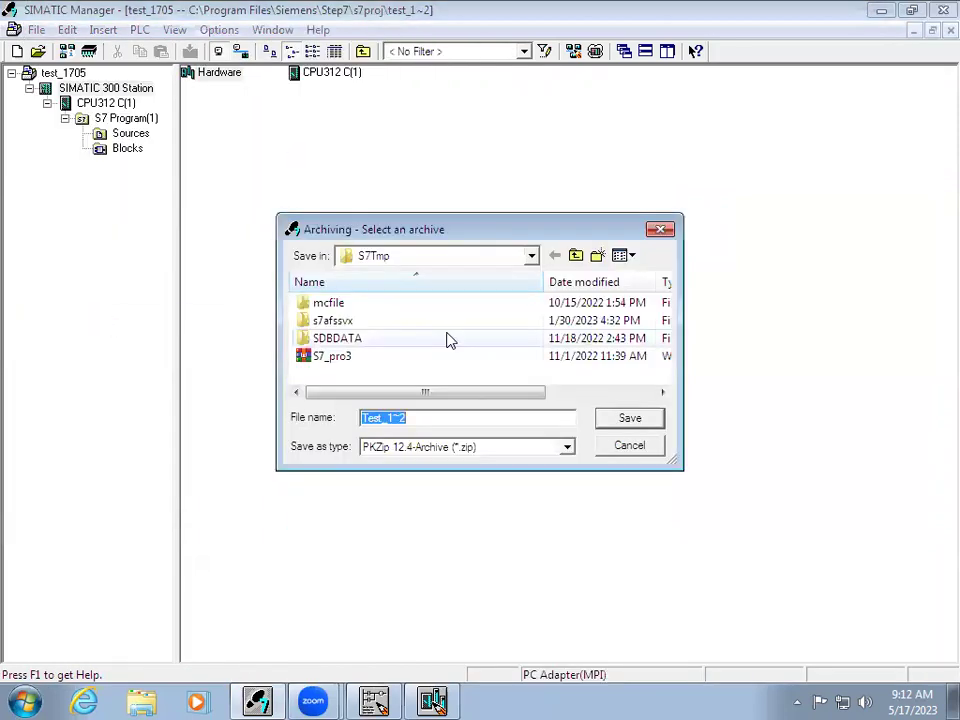
{"action": "left_click", "coordinate": [431, 416]}
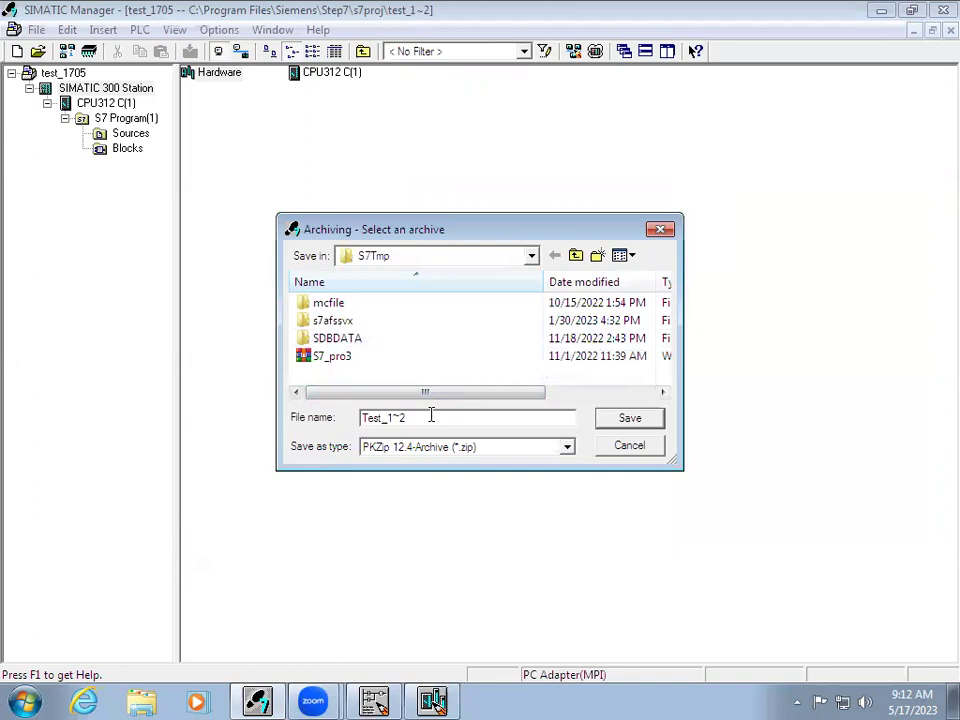
{"action": "left_click", "coordinate": [567, 446]}
{"action": "left_click", "coordinate": [567, 446]}
{"action": "left_click", "coordinate": [648, 420]}
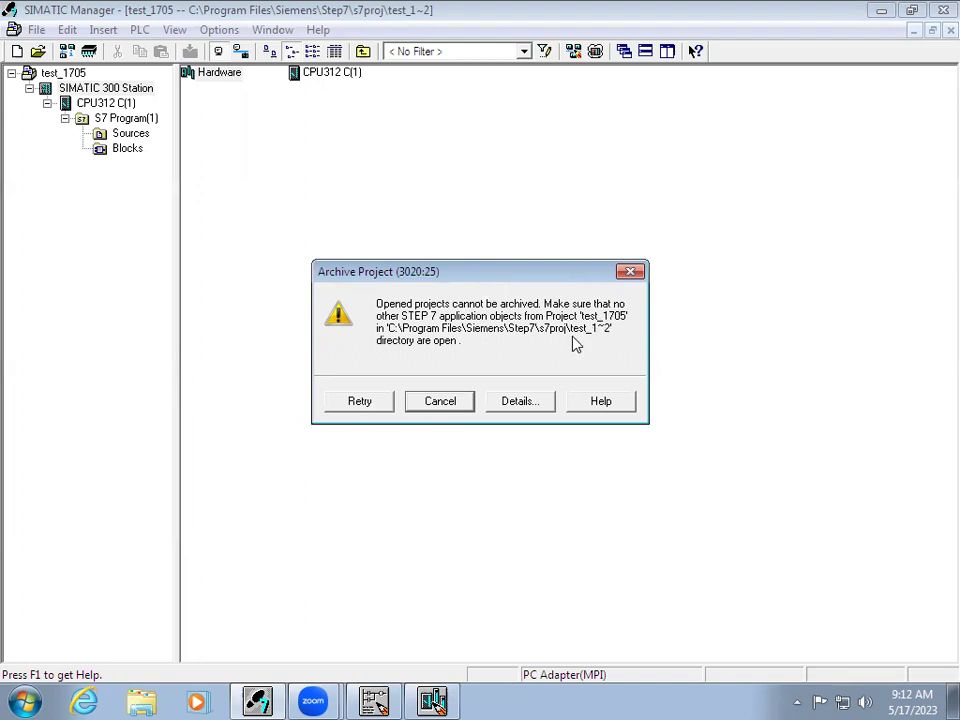
{"action": "left_click", "coordinate": [445, 404]}
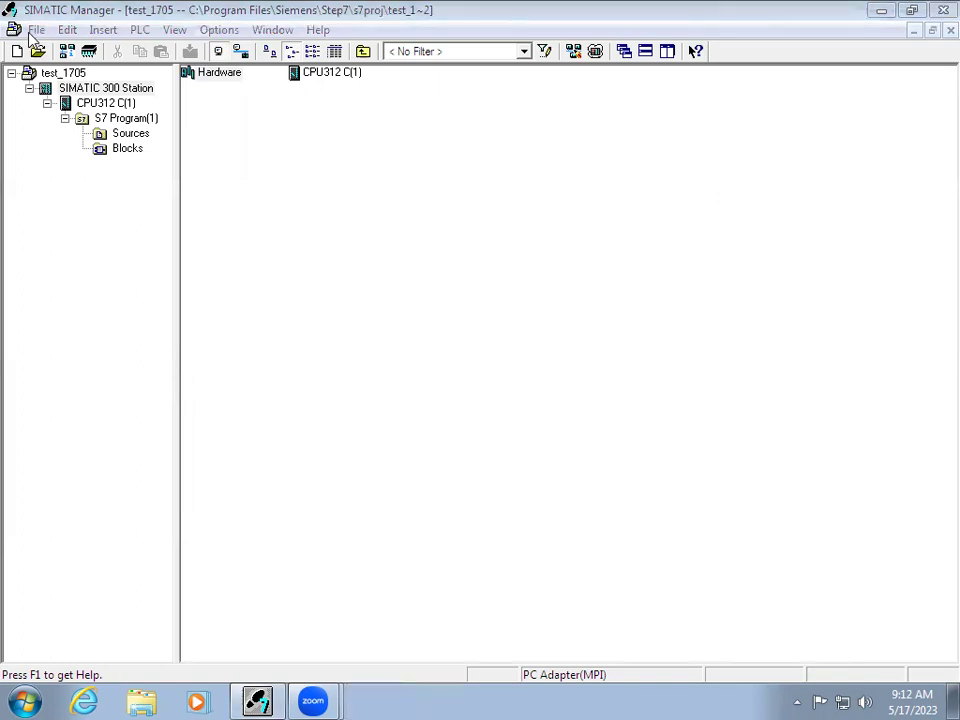
Archive the user project test_1705 in the S7Tmp folder under the file name Test_1705.
{"action": "left_click", "coordinate": [32, 30]}
{"action": "left_click", "coordinate": [77, 316]}
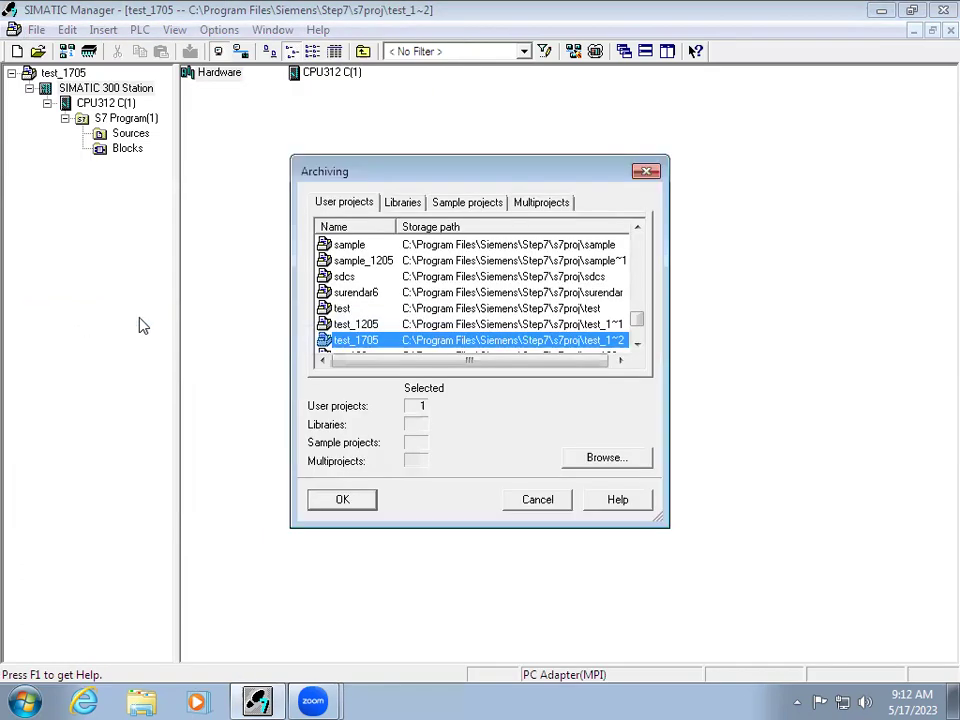
{"action": "left_click", "coordinate": [350, 503]}
{"action": "left_click", "coordinate": [423, 420]}
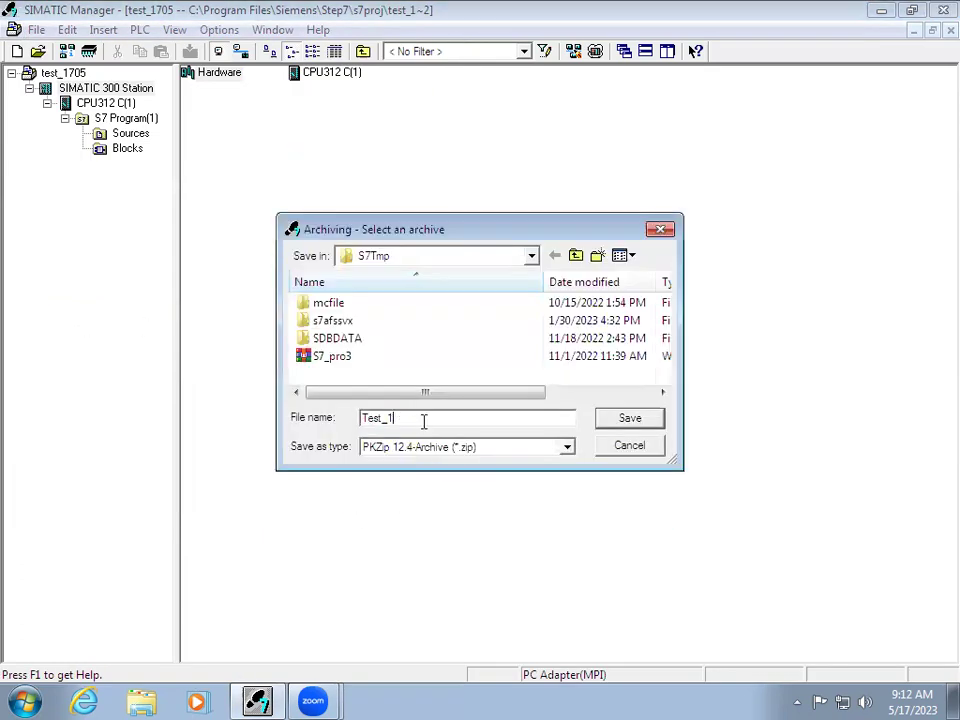
{"action": "type", "text": "705"}
{"action": "left_click", "coordinate": [638, 426]}
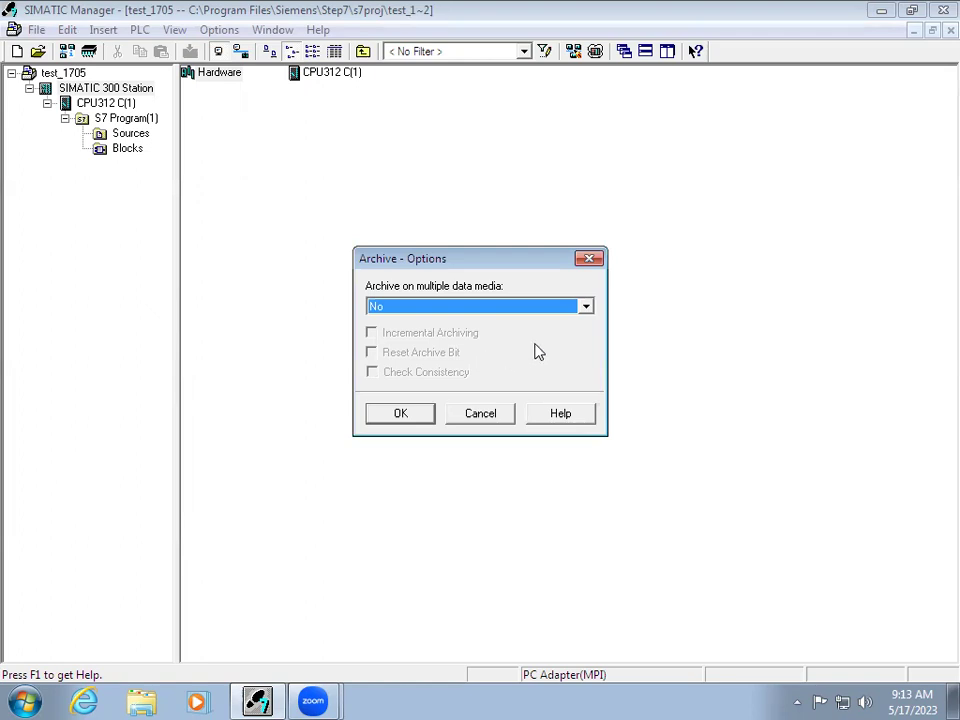
Set archiving on multiple data media to 1.4 MB and run the archiving.
{"action": "left_click", "coordinate": [585, 307]}
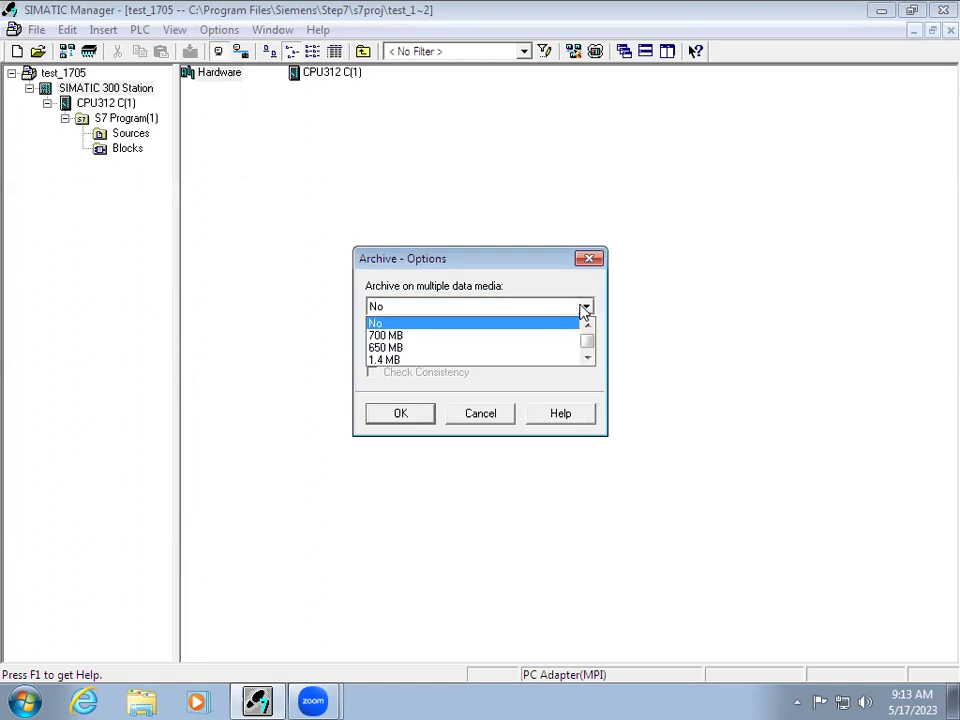
{"action": "left_click", "coordinate": [588, 360]}
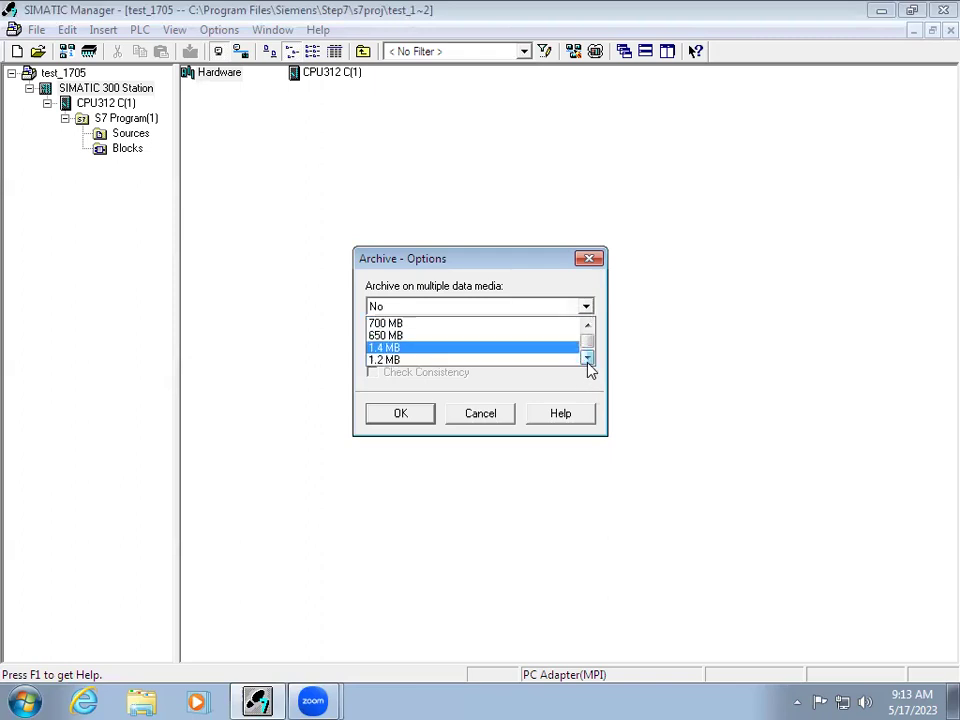
{"action": "left_click", "coordinate": [410, 348]}
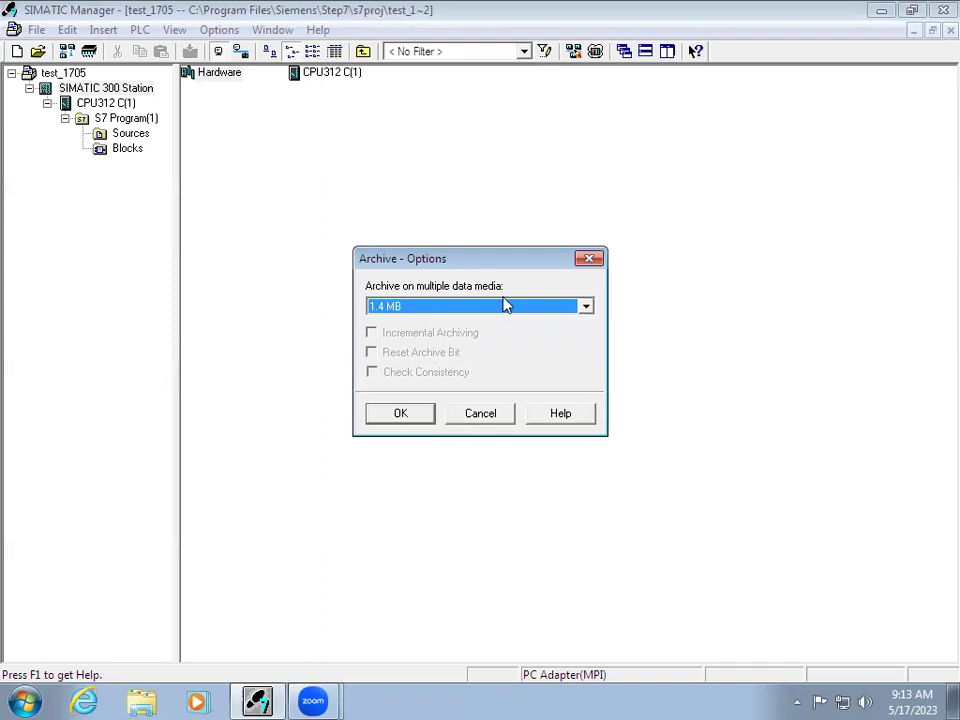
{"action": "left_click", "coordinate": [413, 420]}
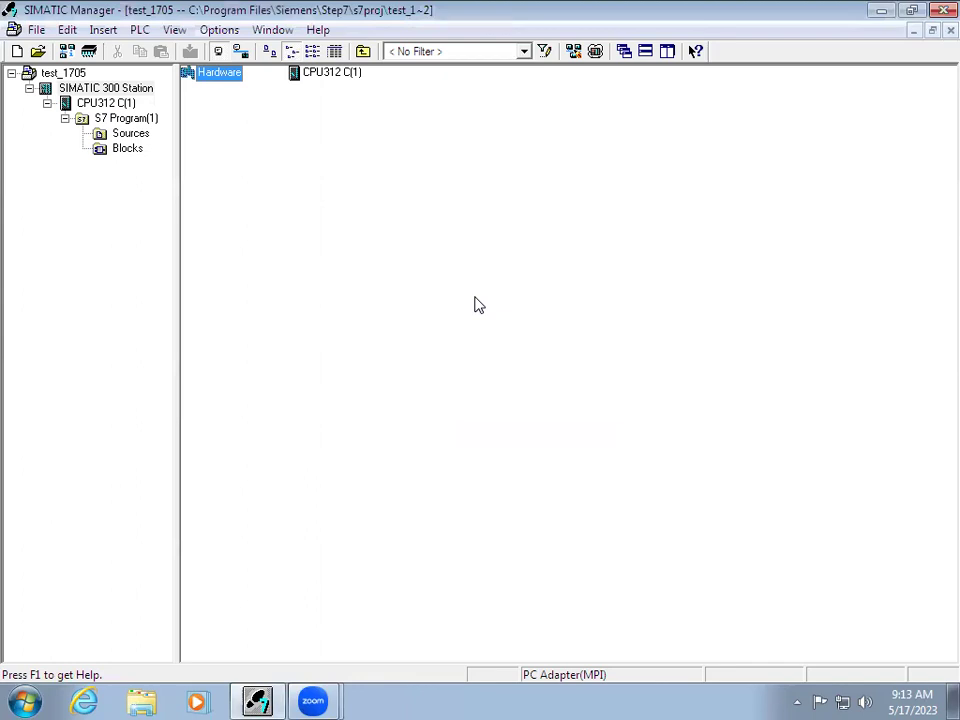
Open the computer's file explorer and look through the Siemens folder in the Documents library for the archive.
{"action": "left_click", "coordinate": [28, 700]}
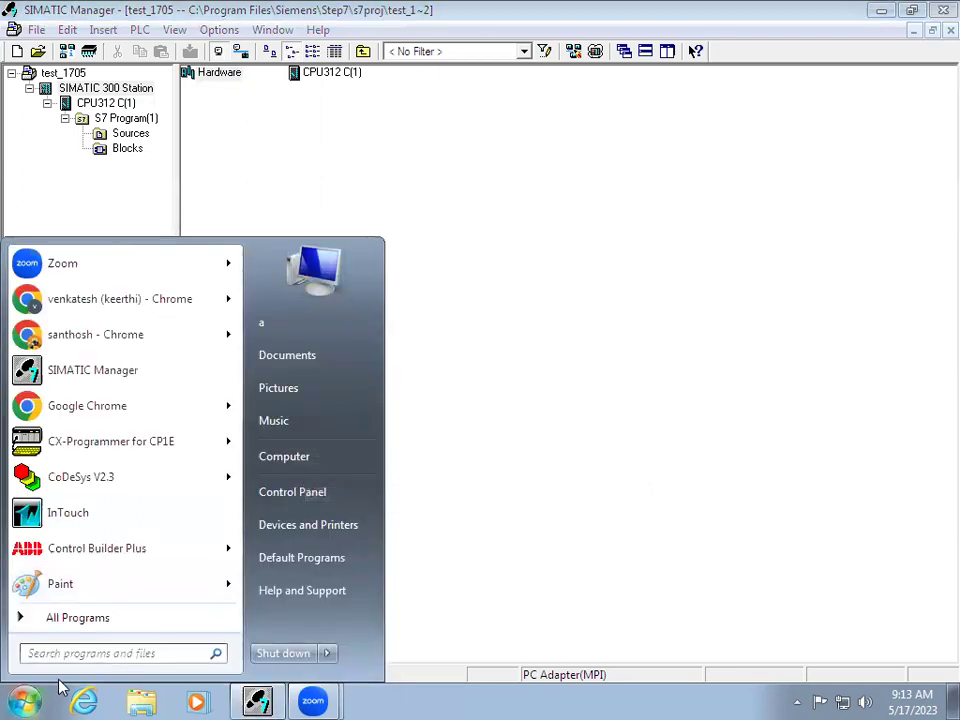
{"action": "left_click", "coordinate": [289, 461]}
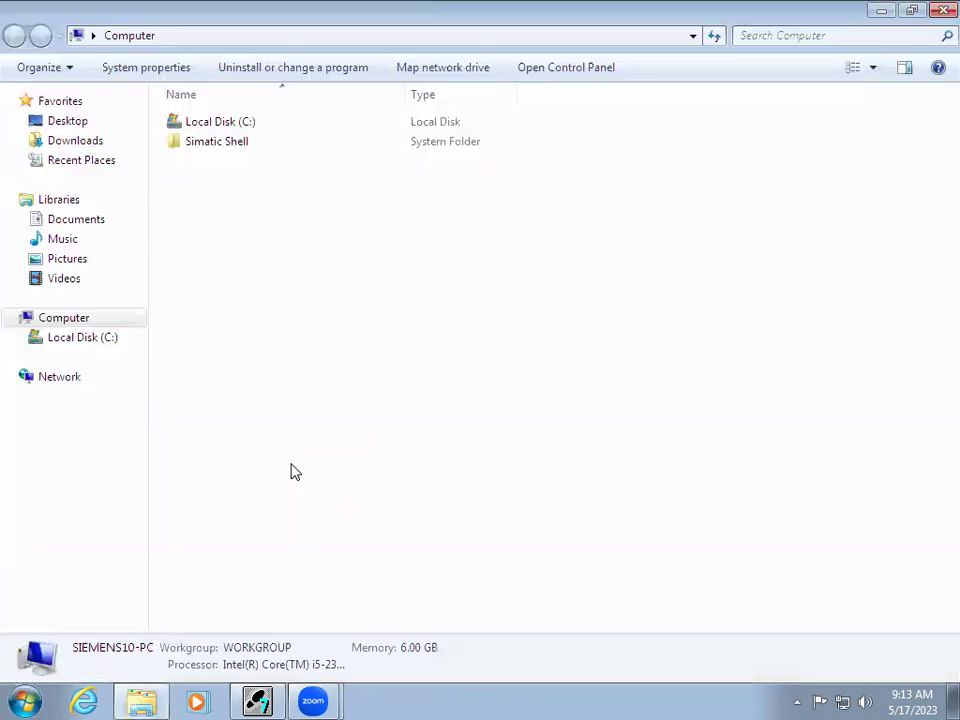
{"action": "left_click", "coordinate": [94, 142]}
{"action": "left_click", "coordinate": [80, 218]}
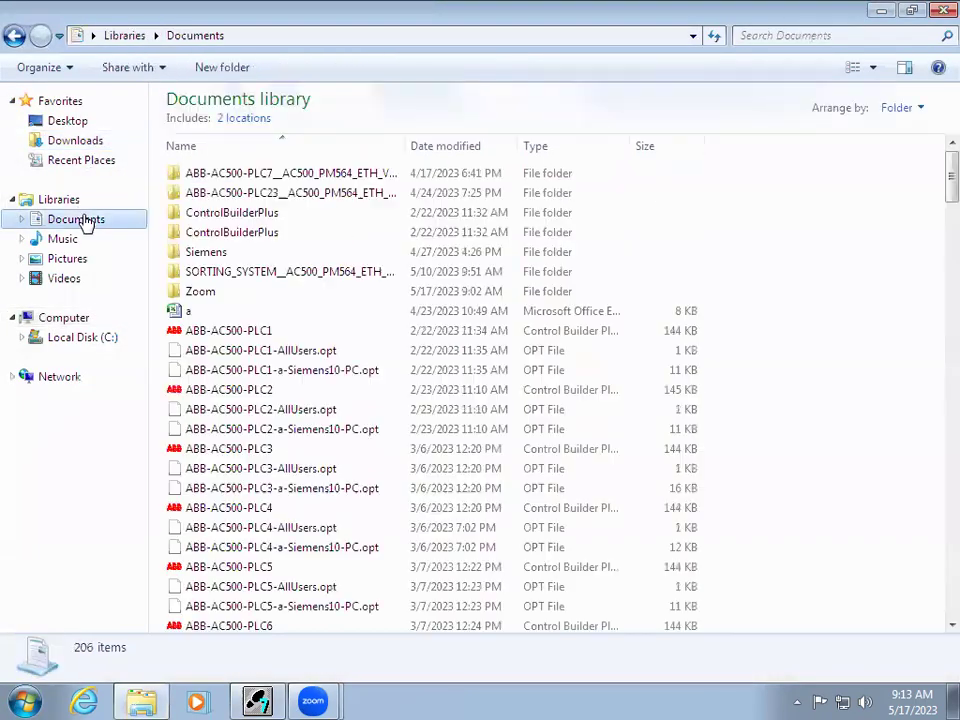
{"action": "double_click", "coordinate": [226, 254]}
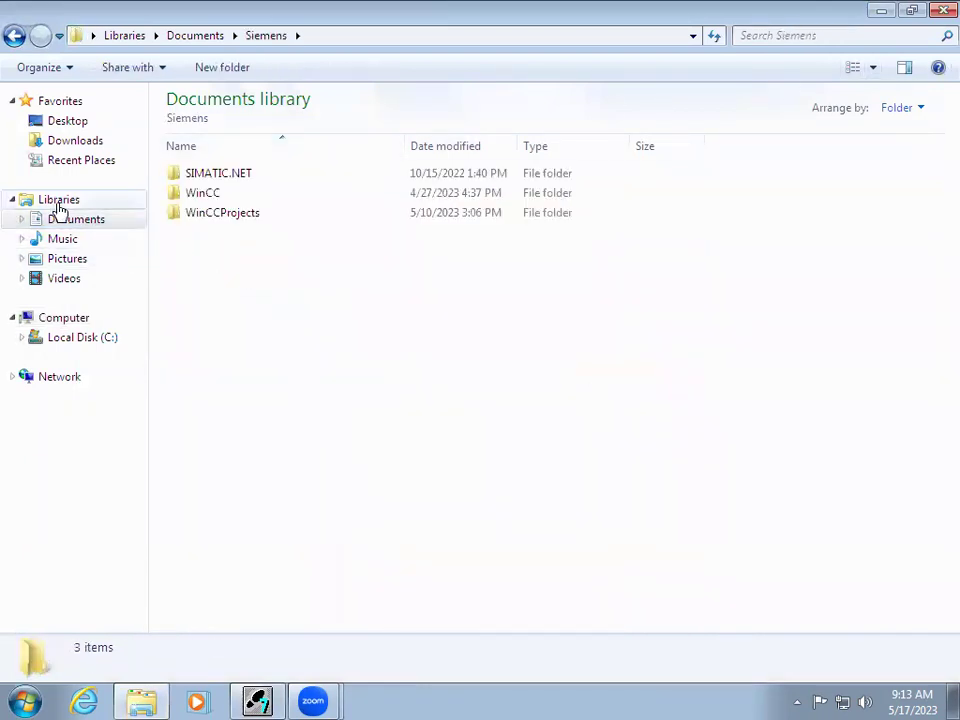
Search the whole computer for test_1705.
{"action": "left_click", "coordinate": [82, 317]}
{"action": "left_click", "coordinate": [825, 37]}
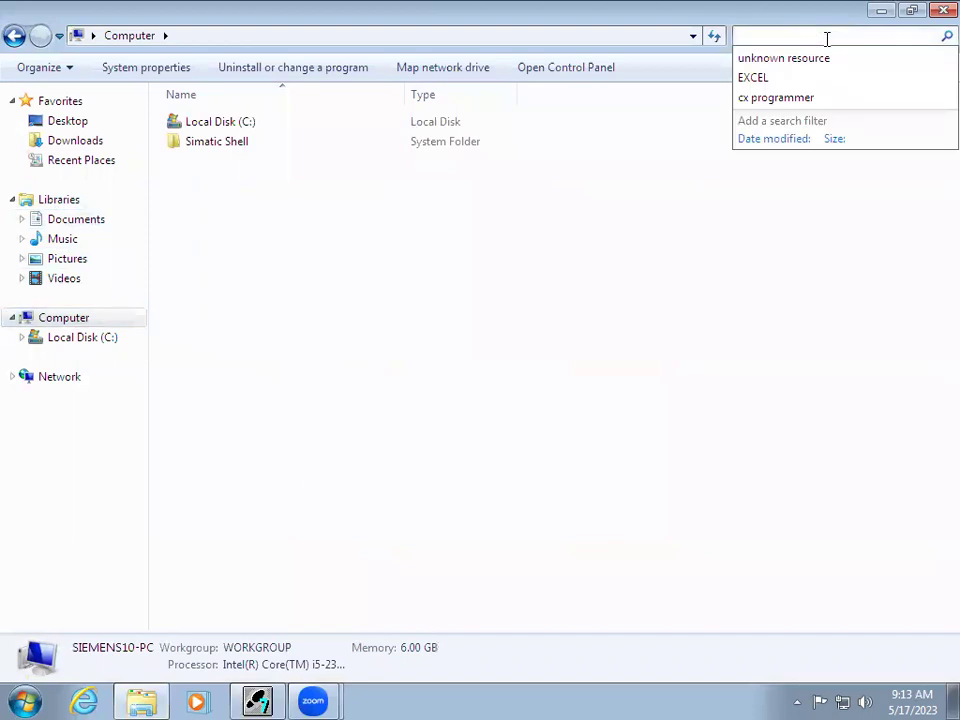
{"action": "type", "text": "TEST"}
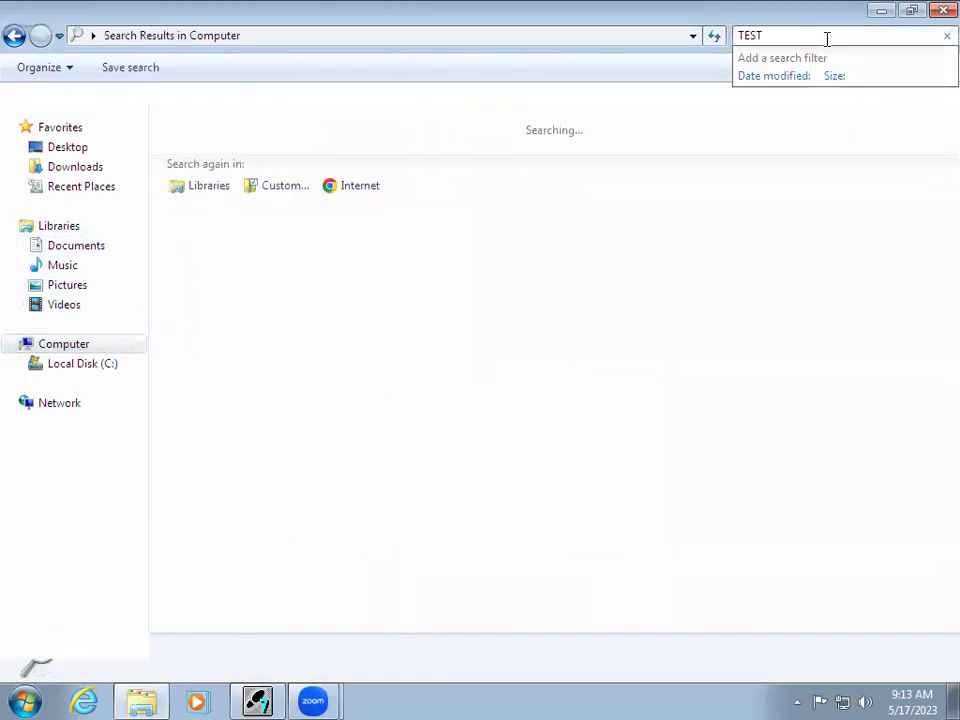
{"action": "type", "text": "_17"}
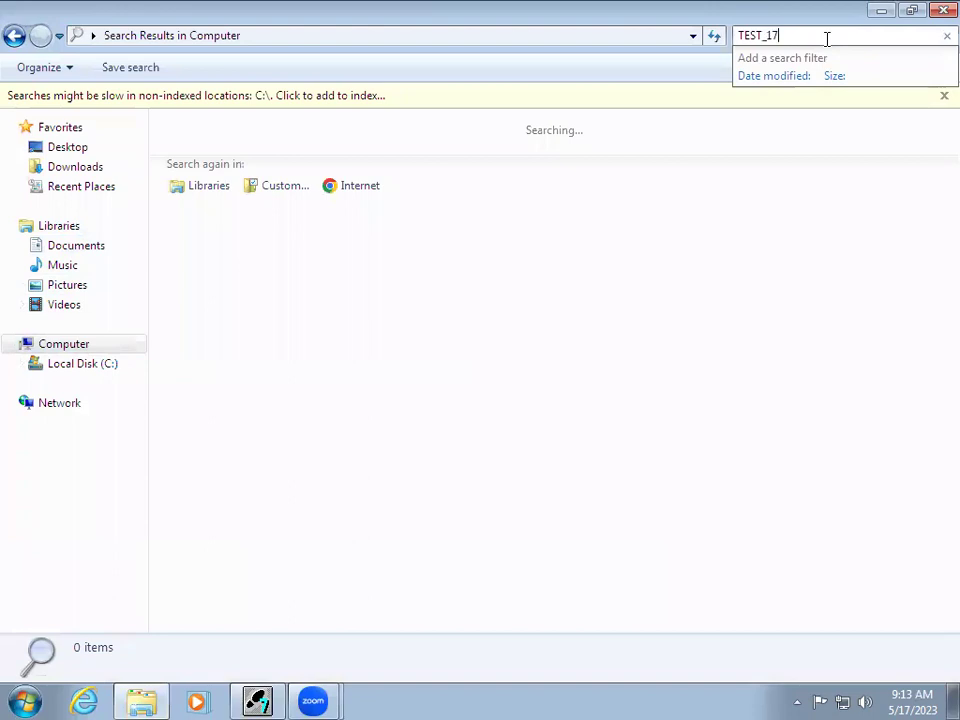
{"action": "type", "text": "05"}
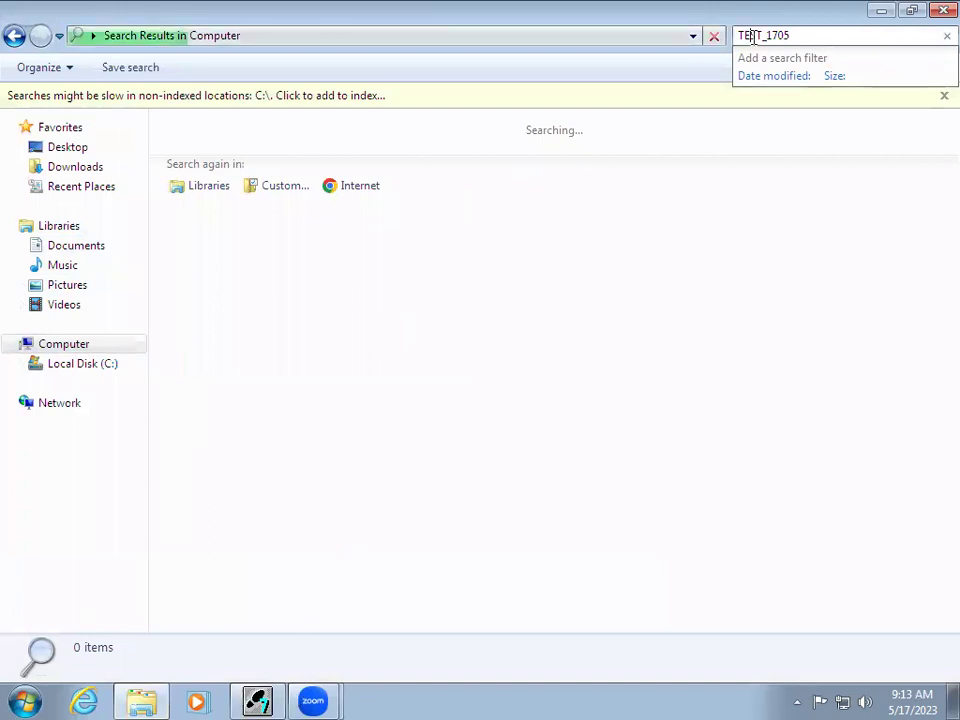
{"action": "key", "text": "BackSpace"}
{"action": "key", "text": "BackSpace"}
{"action": "key", "text": "BackSpace"}
{"action": "key", "text": "BackSpace"}
{"action": "type", "text": "test"}
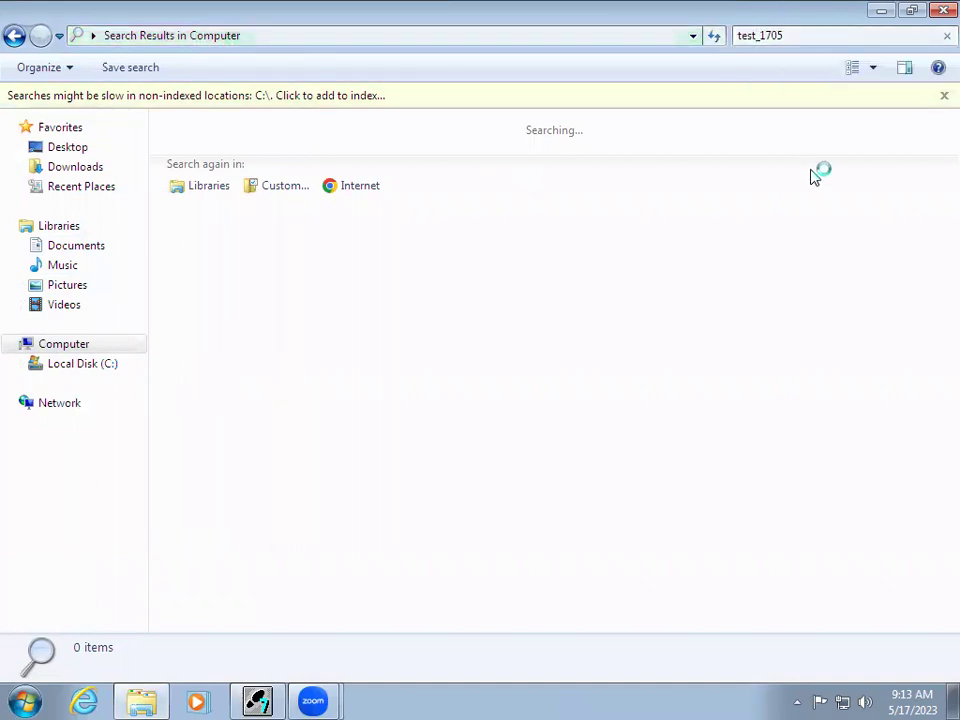
{"action": "left_click", "coordinate": [825, 34]}
{"action": "key", "text": "Return"}
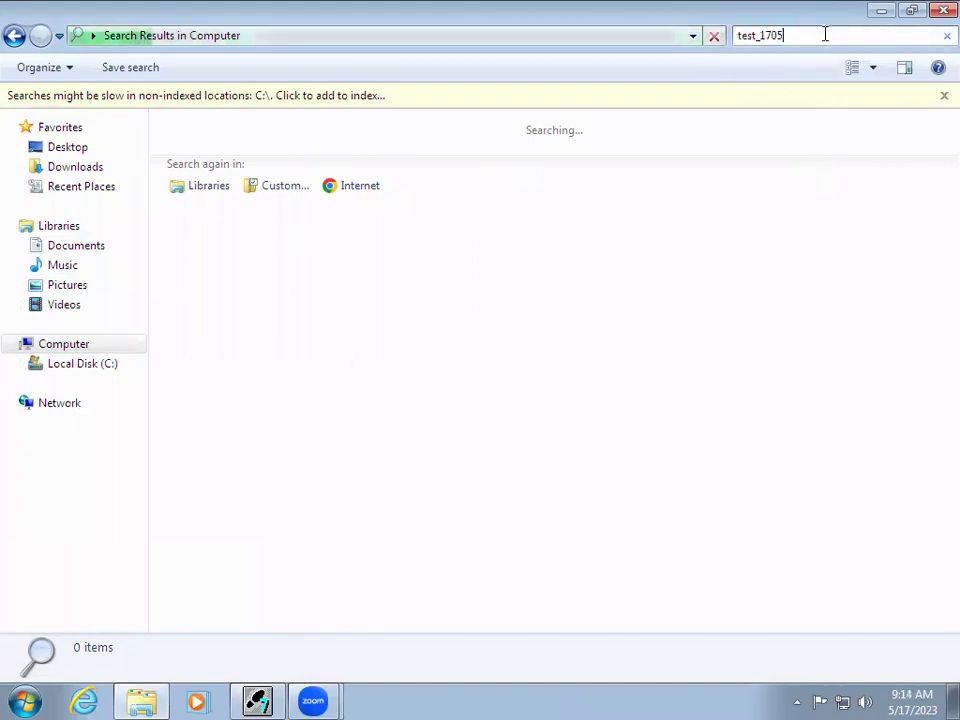
Open a new explorer window and browse to C:\Program Files\Siemens\Step7.
{"action": "left_click", "coordinate": [33, 700]}
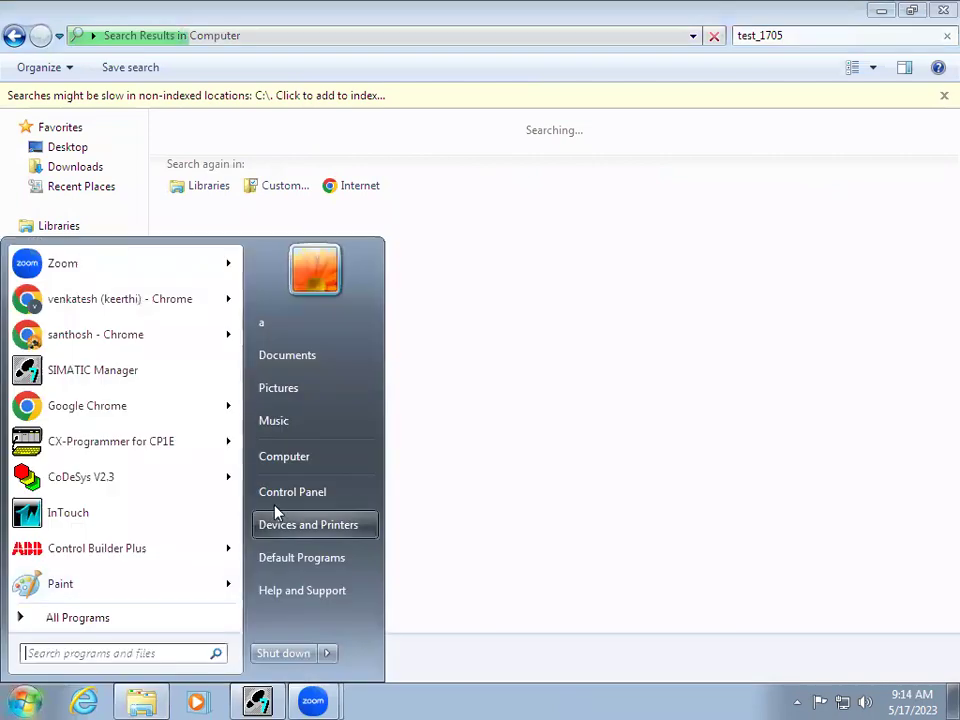
{"action": "left_click", "coordinate": [266, 457]}
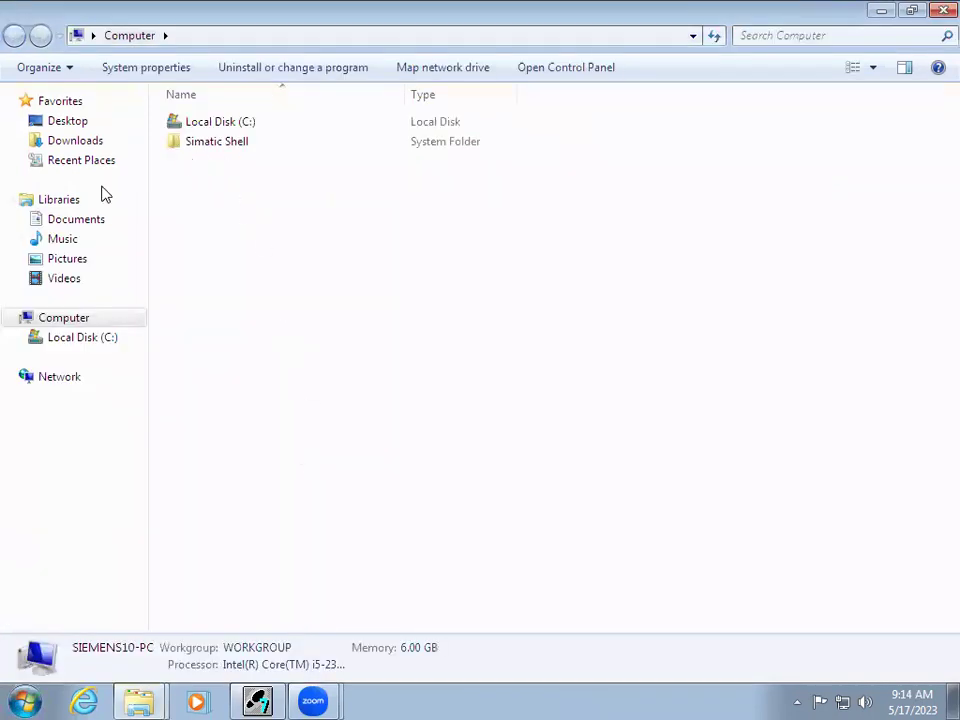
{"action": "left_click", "coordinate": [90, 339]}
{"action": "double_click", "coordinate": [213, 222]}
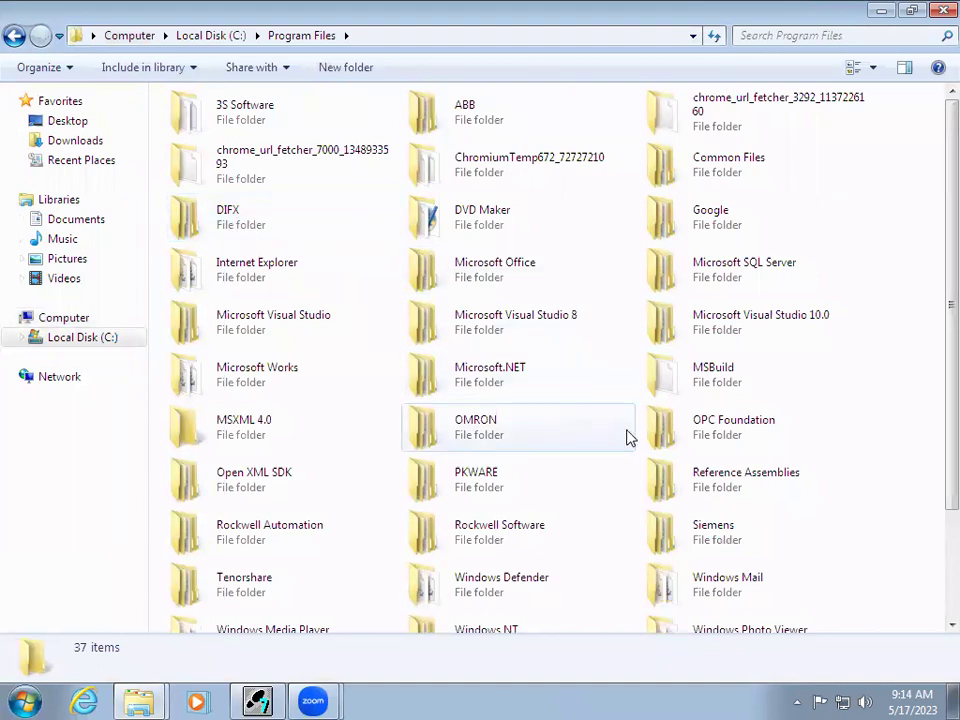
{"action": "double_click", "coordinate": [739, 547]}
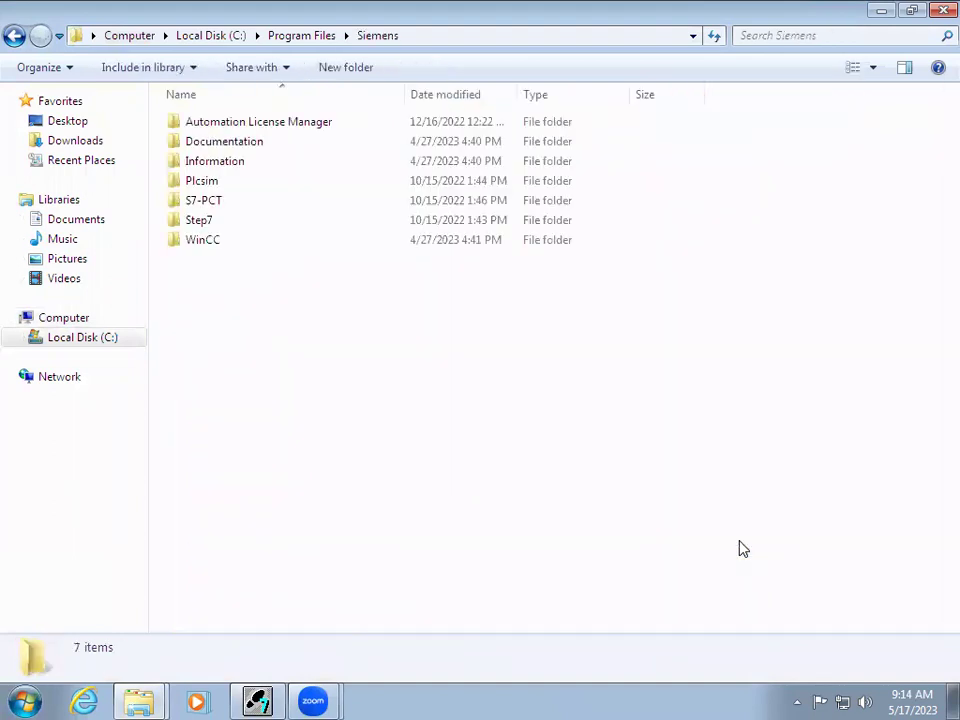
{"action": "double_click", "coordinate": [218, 222]}
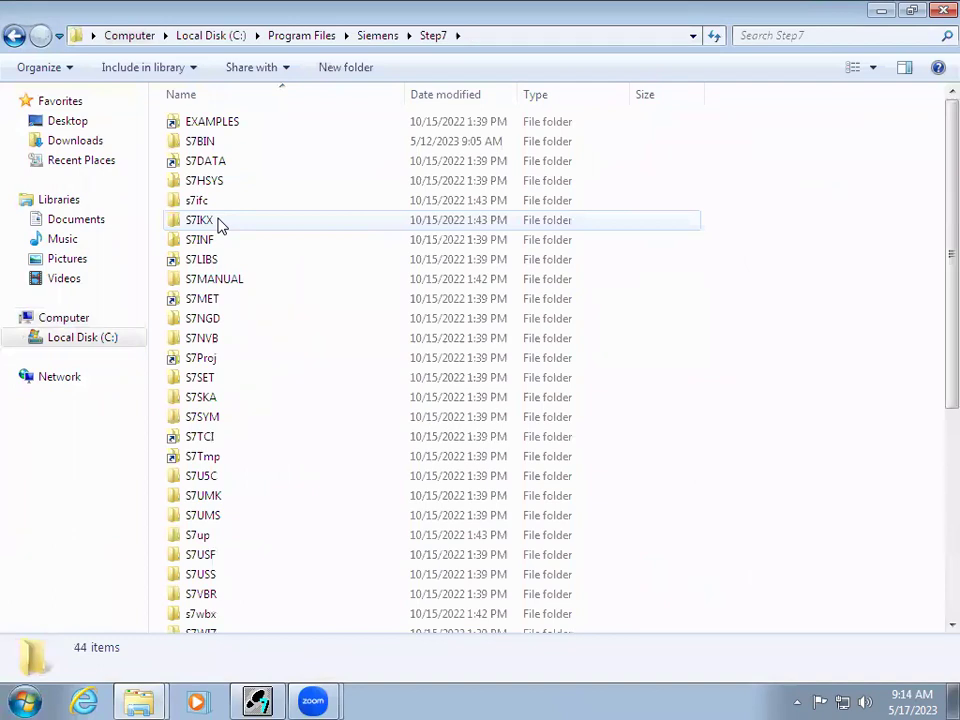
Switch to SIMATIC Manager and bring up archiving for test_1705 to examine the folder path where archives are saved.
{"action": "left_click", "coordinate": [265, 698]}
{"action": "left_click", "coordinate": [36, 30]}
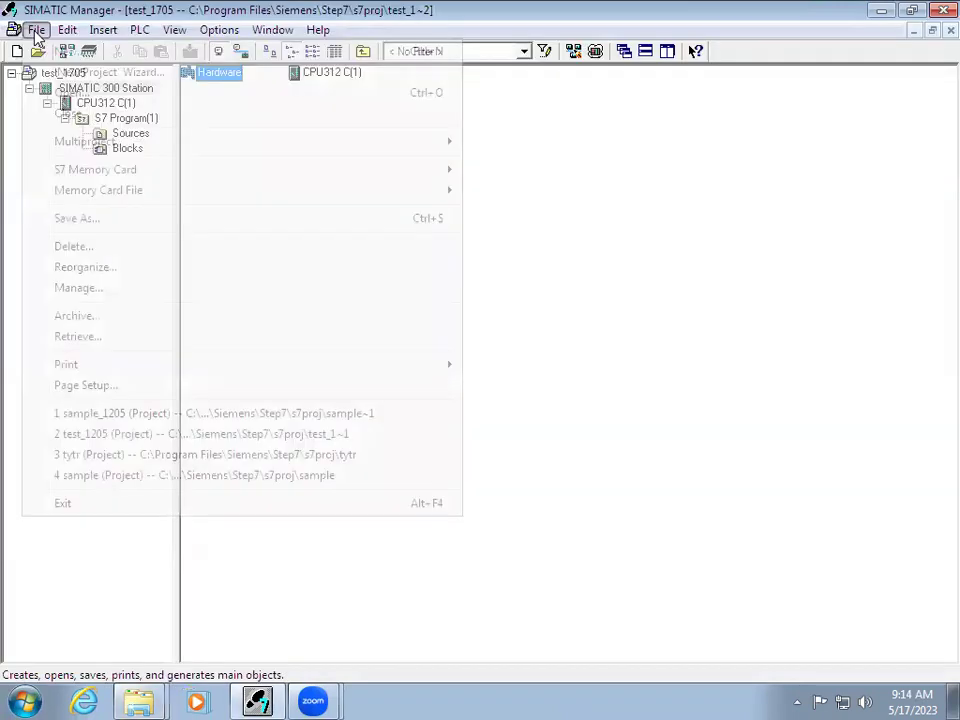
{"action": "left_click", "coordinate": [84, 318]}
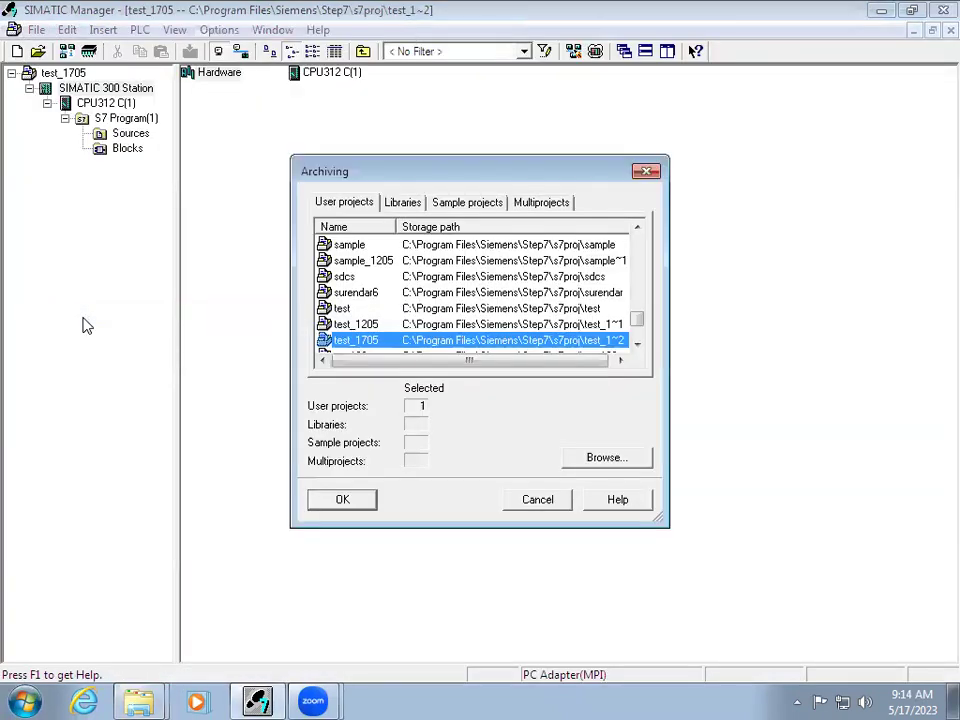
{"action": "left_click", "coordinate": [330, 507]}
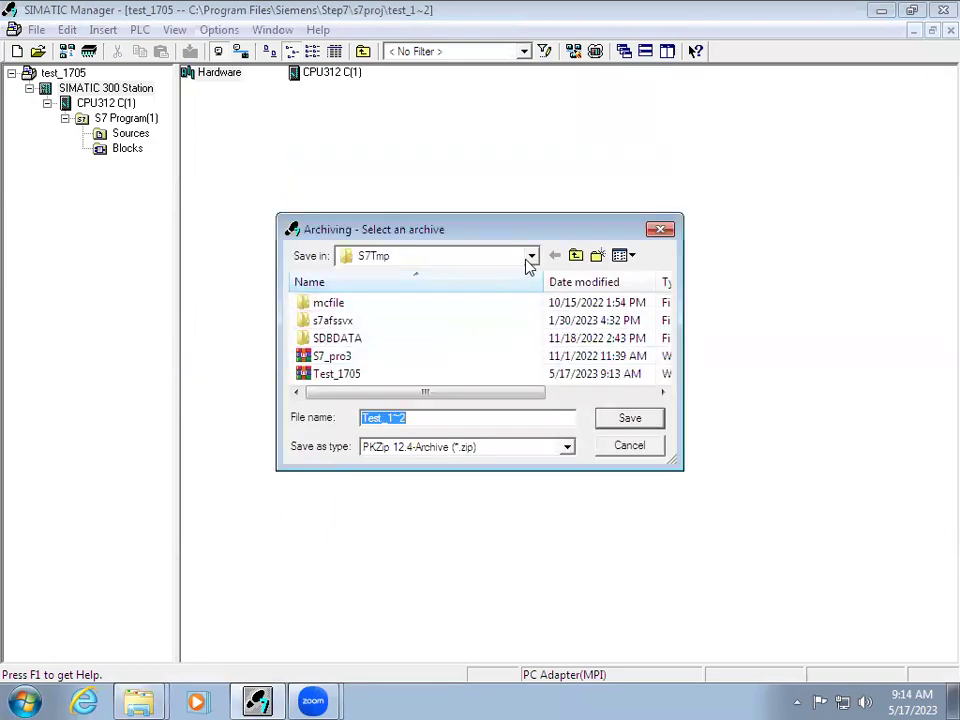
{"action": "left_click", "coordinate": [533, 257]}
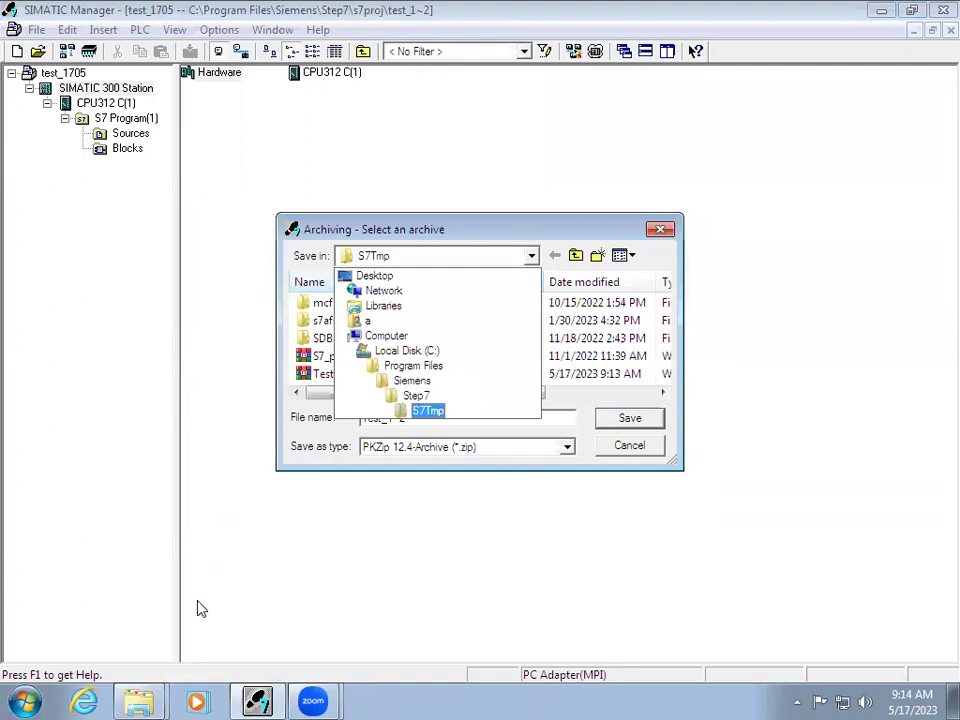
Return to the Step7 explorer window, open the S7Tmp folder and select the Test_1705 archive.
{"action": "left_click", "coordinate": [139, 703]}
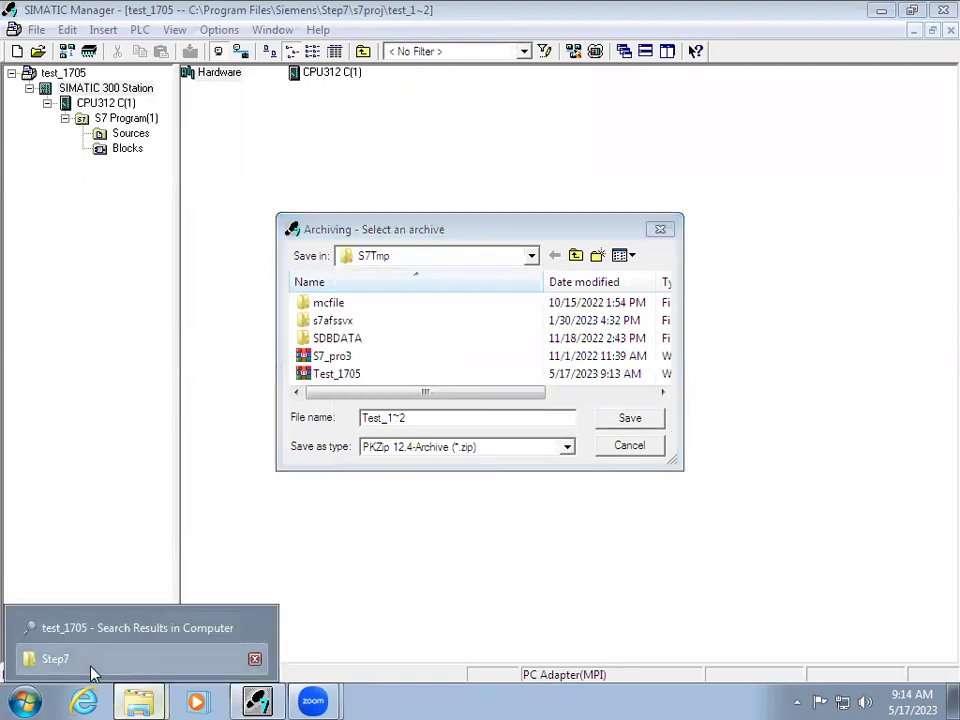
{"action": "left_click", "coordinate": [55, 658]}
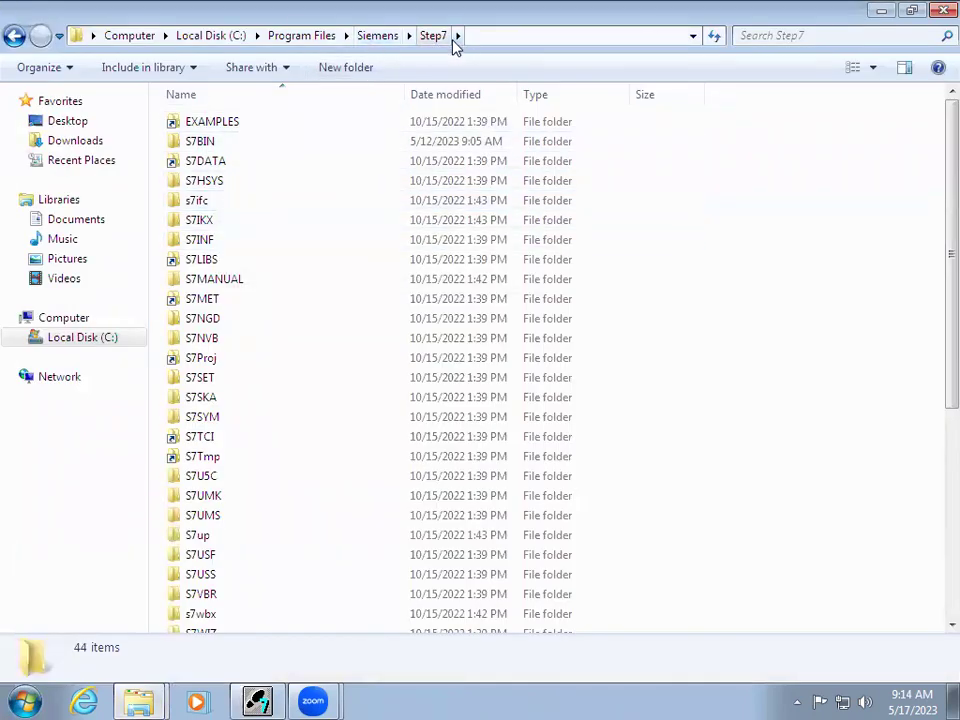
{"action": "double_click", "coordinate": [207, 457]}
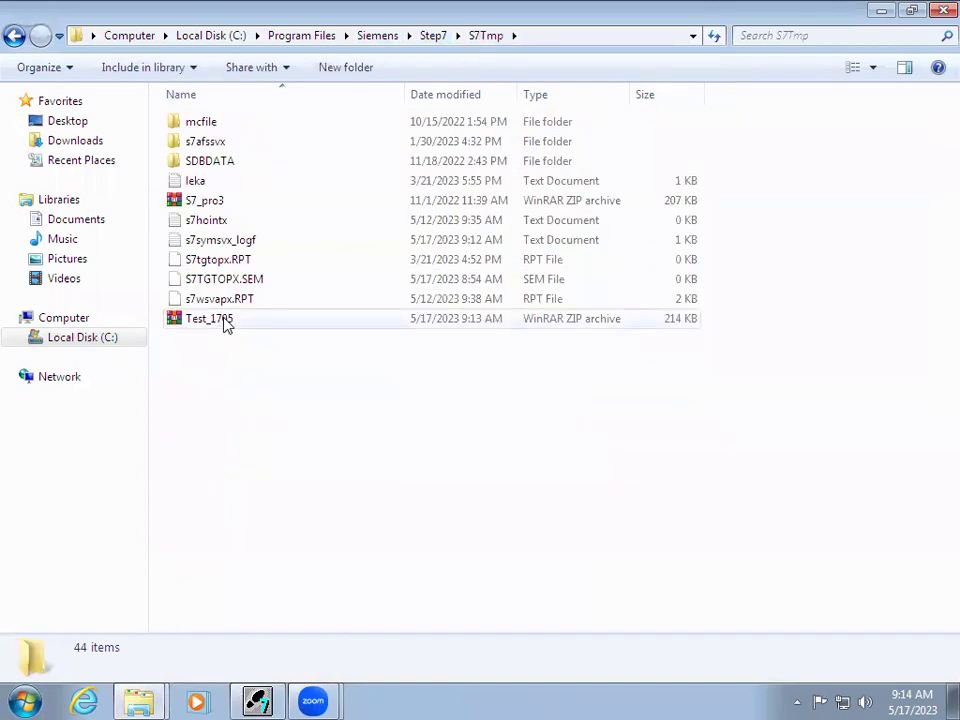
{"action": "left_click", "coordinate": [225, 322]}
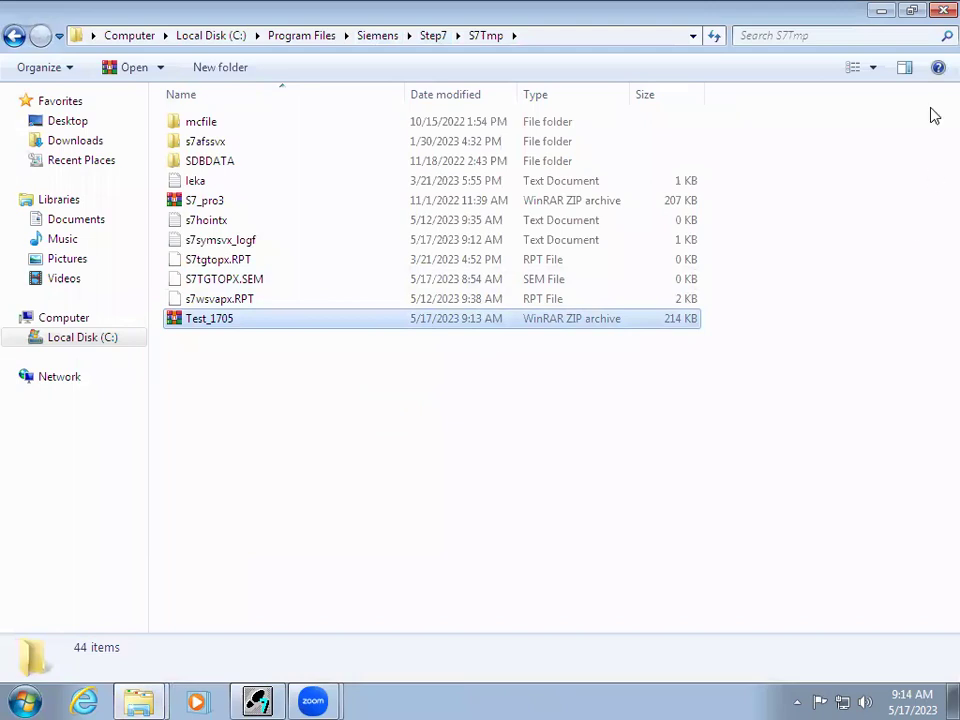
Switch back to SIMATIC Manager, leave the archiving dialog and try to retrieve the Test_1705 archive with the project still open.
{"action": "left_click", "coordinate": [257, 701]}
{"action": "left_click", "coordinate": [610, 420]}
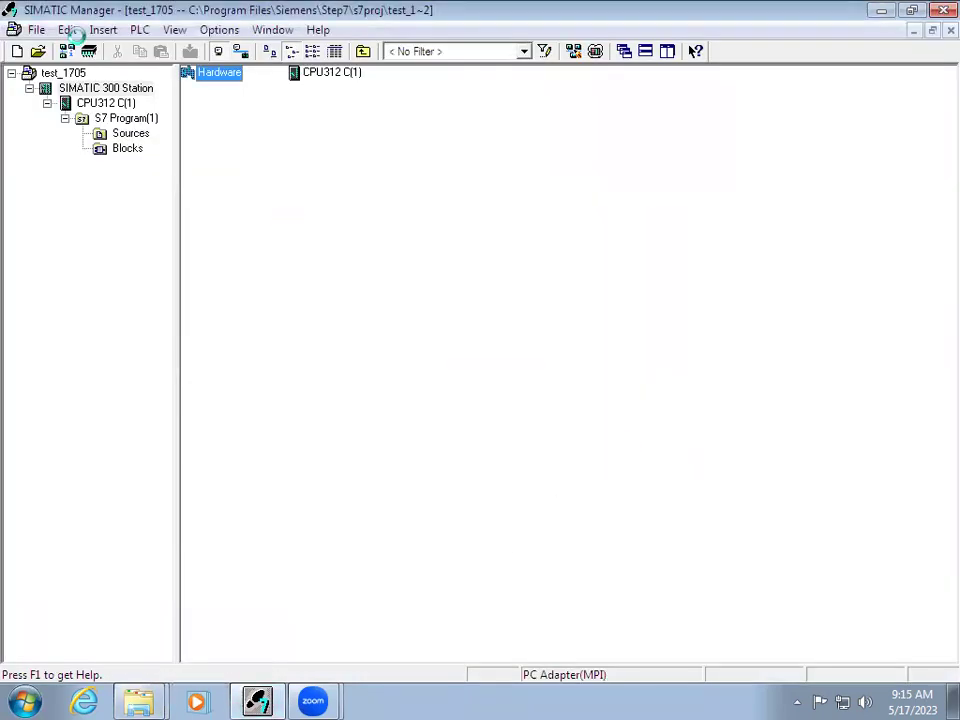
{"action": "left_click", "coordinate": [35, 30]}
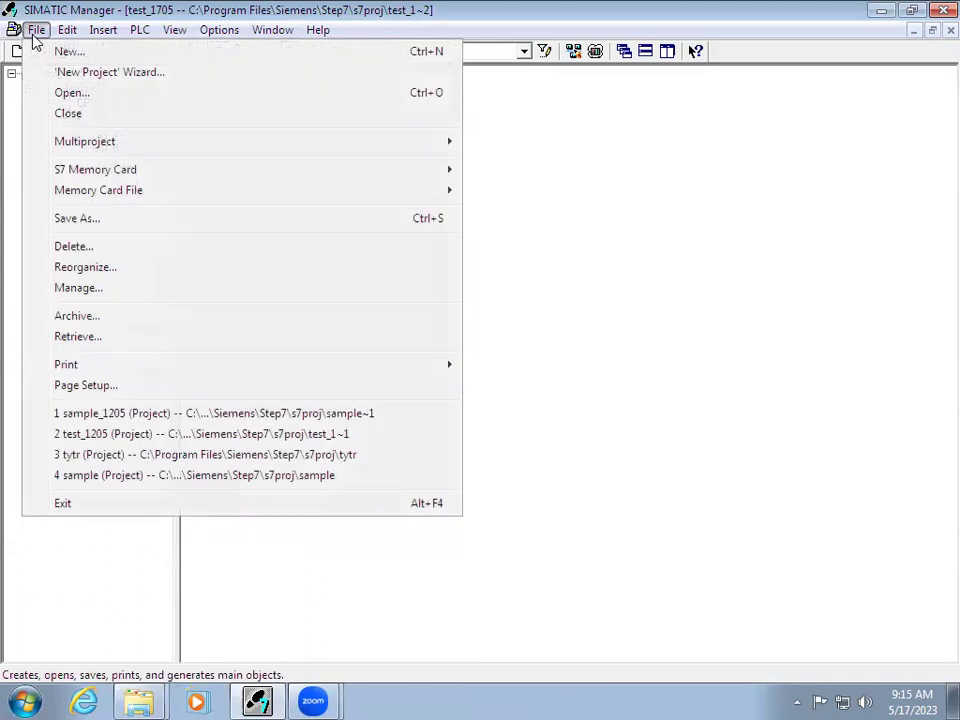
{"action": "left_click", "coordinate": [95, 340]}
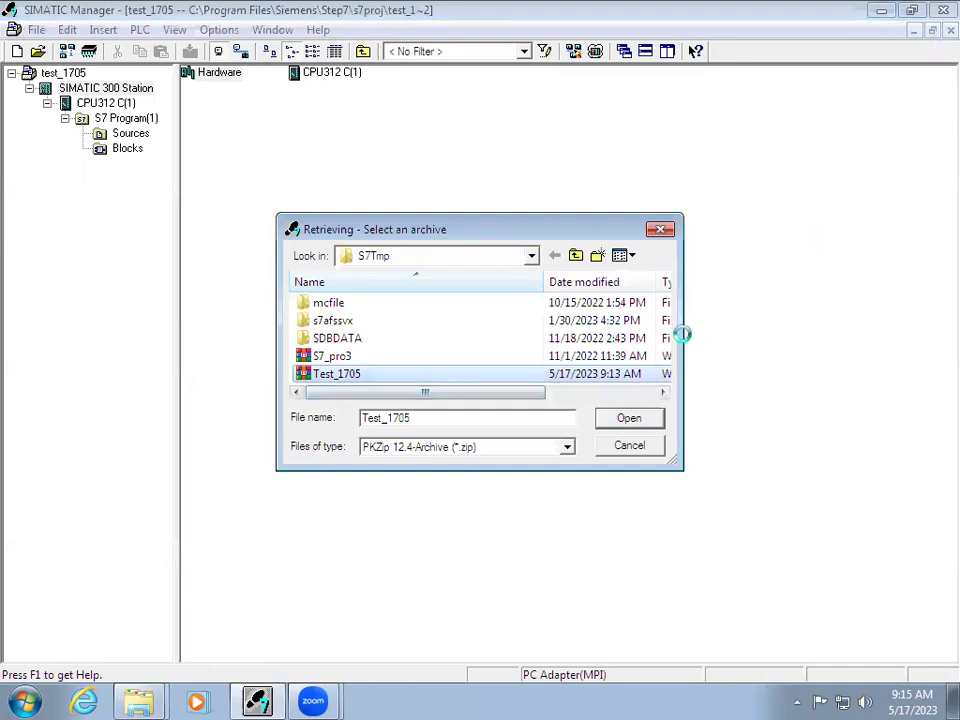
{"action": "key", "text": "Return"}
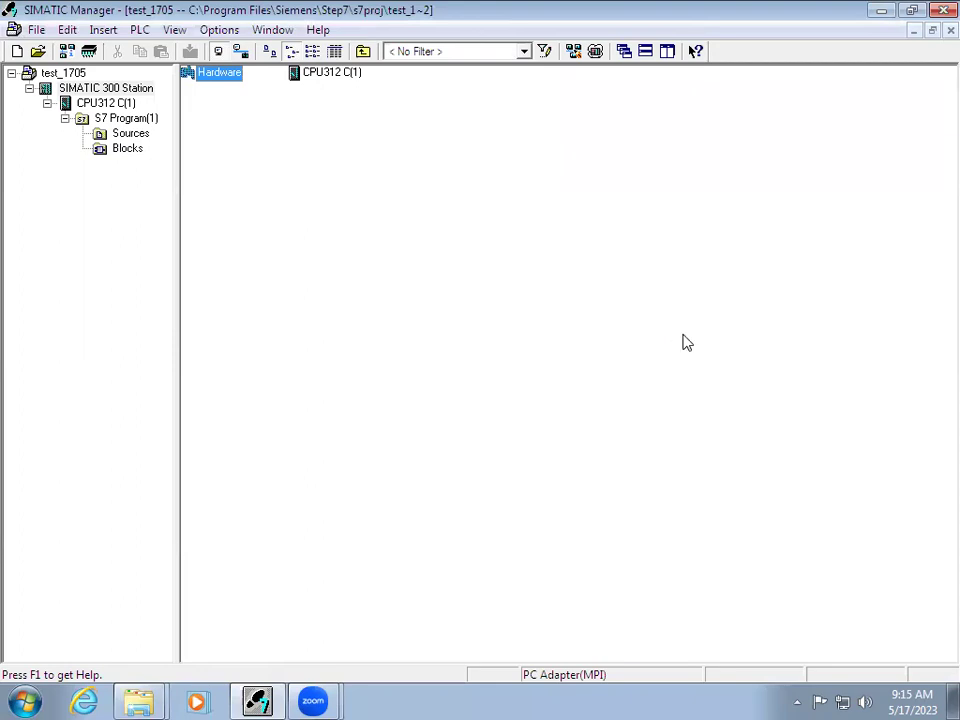
Close project test_1705 and choose the Test_1705 archive in the S7Tmp folder for retrieval.
{"action": "left_click", "coordinate": [949, 30]}
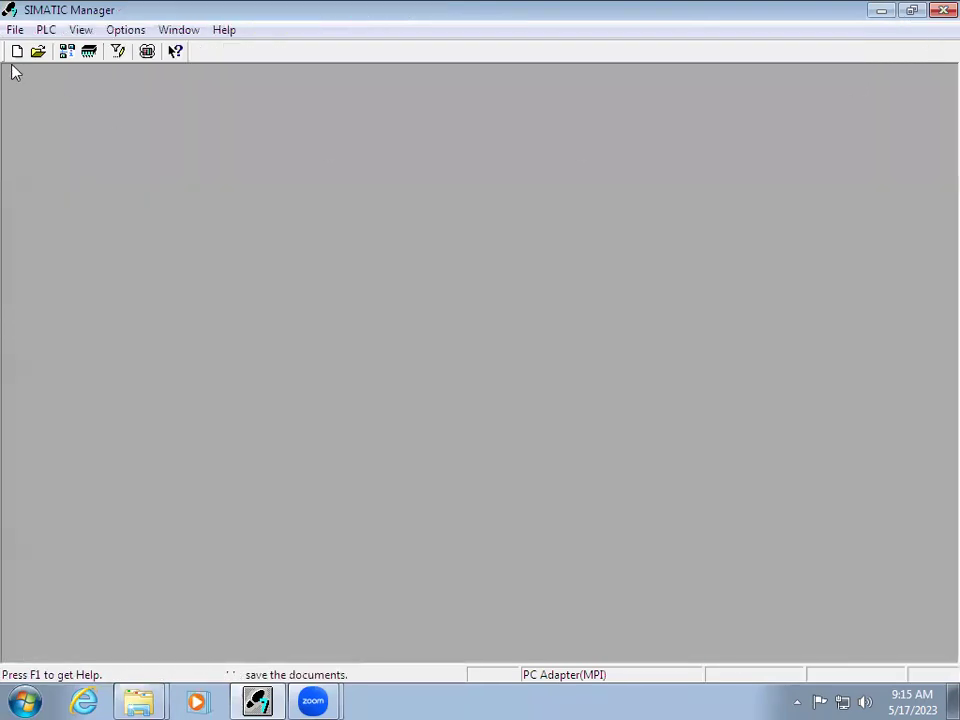
{"action": "left_click", "coordinate": [15, 30]}
{"action": "left_click", "coordinate": [60, 260]}
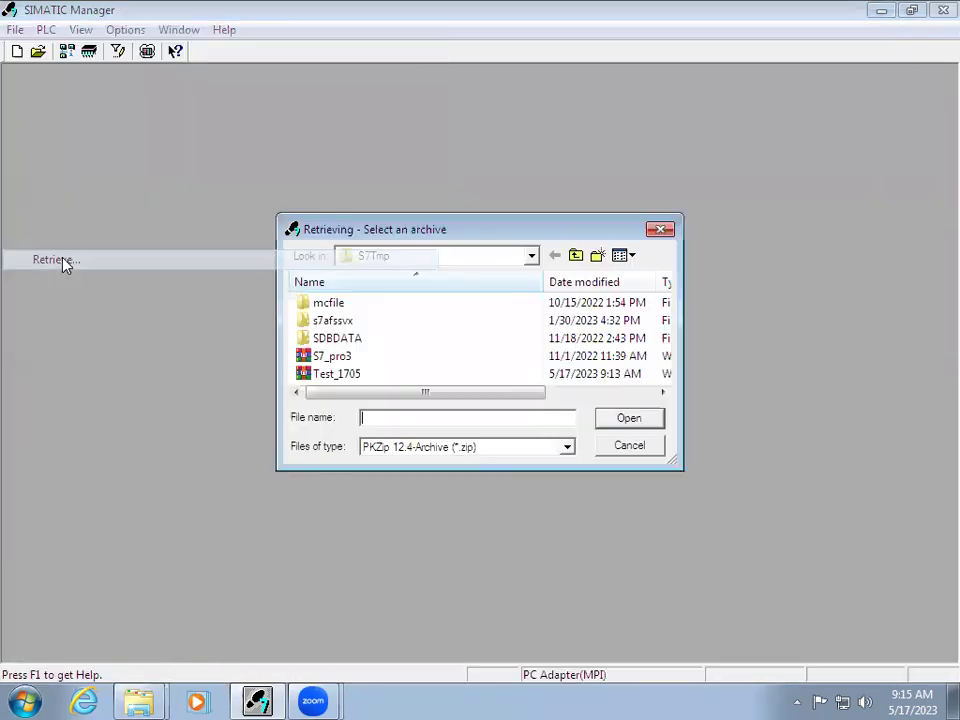
{"action": "left_click", "coordinate": [352, 375]}
{"action": "left_click", "coordinate": [612, 420]}
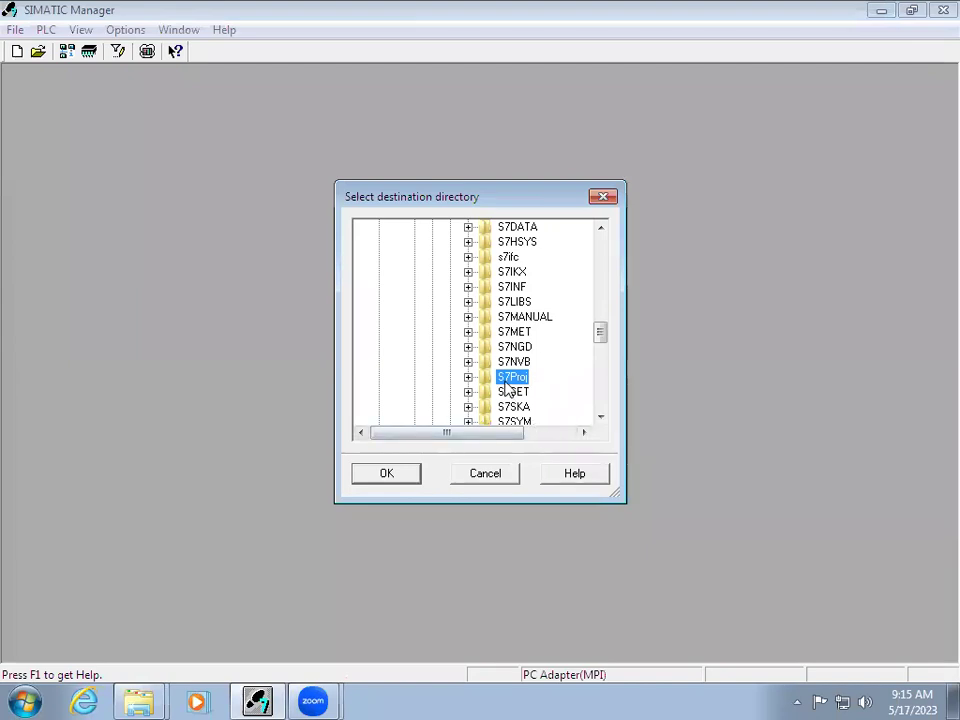
Retrieve the archive into the S7Proj directory, replacing the existing test_1~2 directory, and open the retrieved project.
{"action": "left_click", "coordinate": [390, 475]}
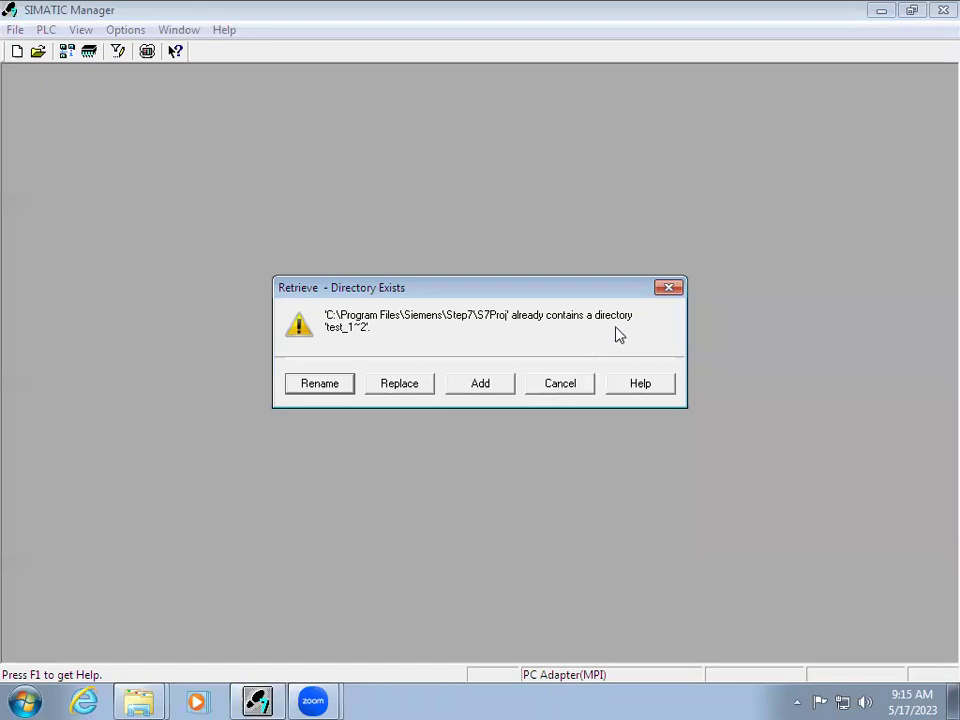
{"action": "left_click", "coordinate": [416, 388]}
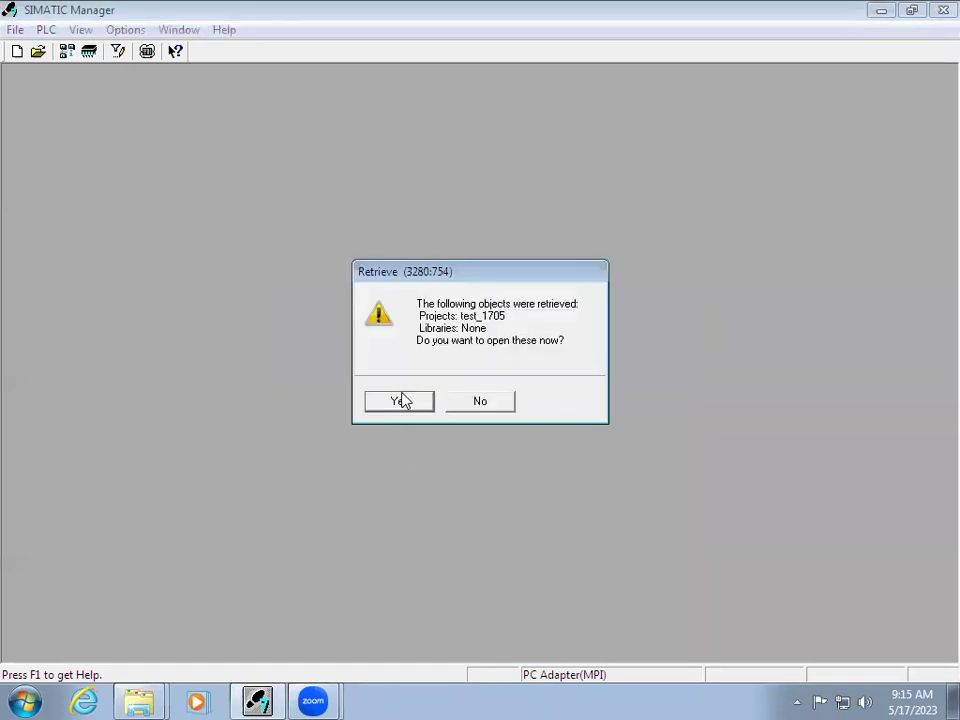
{"action": "left_click", "coordinate": [403, 401]}
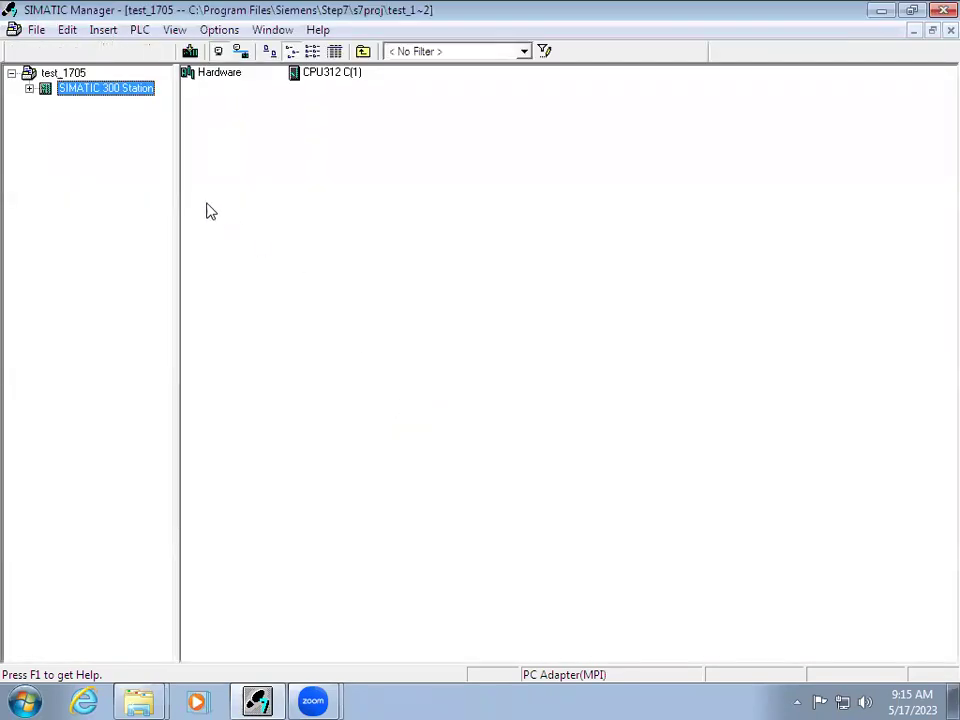
Expand the SIMATIC 300 Station down to the Blocks folder of its S7 program and open the logic block in the LAD/STL/FBD editor.
{"action": "left_click", "coordinate": [30, 89]}
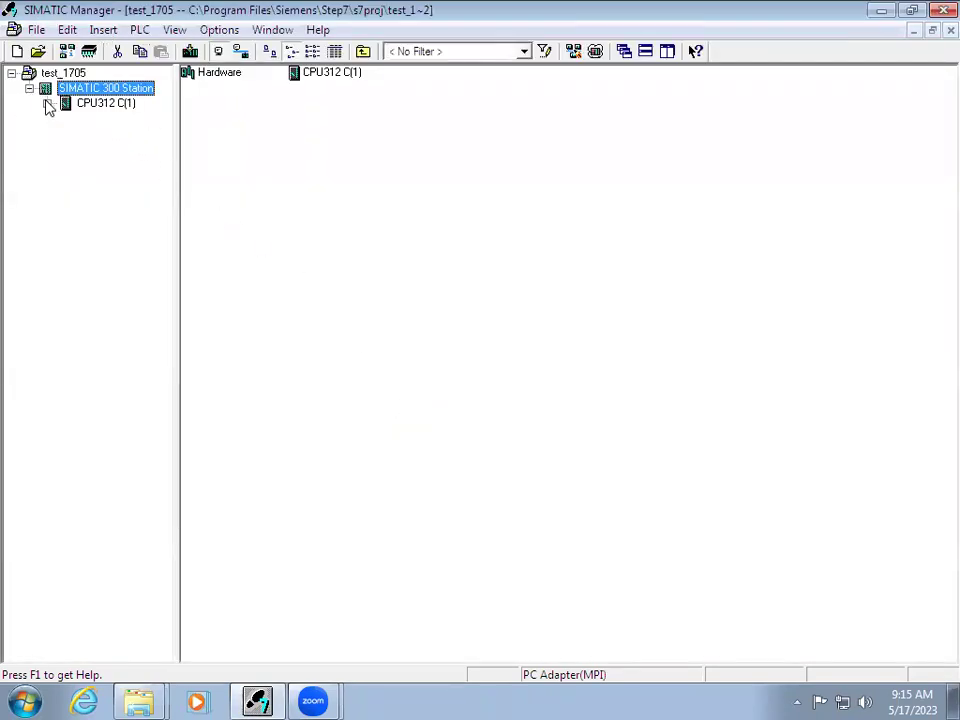
{"action": "left_click", "coordinate": [47, 104]}
{"action": "left_click", "coordinate": [65, 118]}
{"action": "left_click", "coordinate": [124, 148]}
{"action": "double_click", "coordinate": [308, 75]}
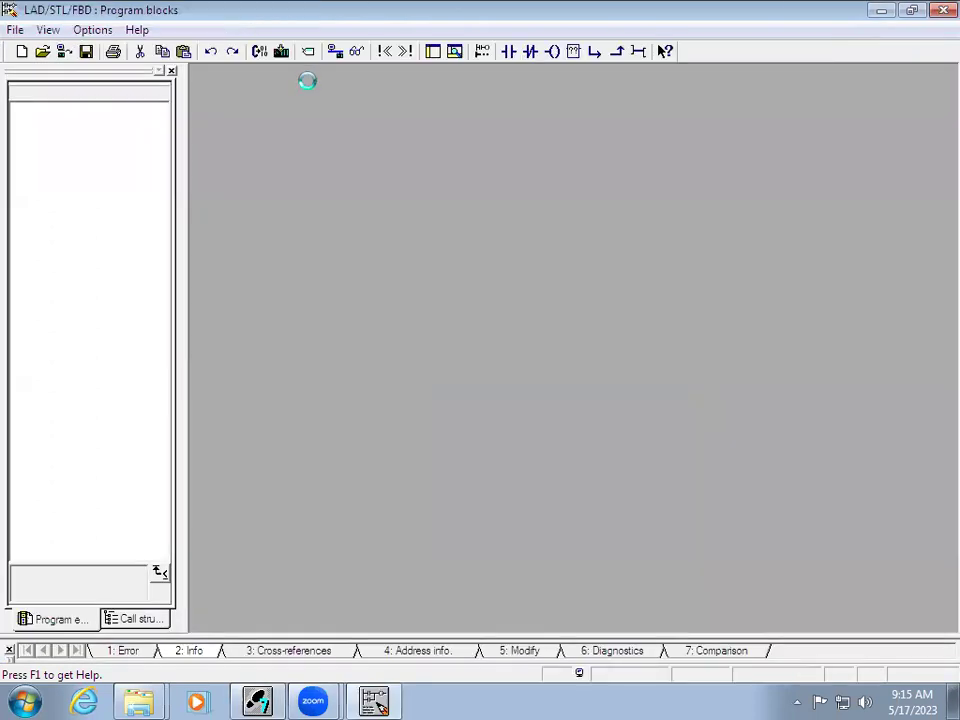